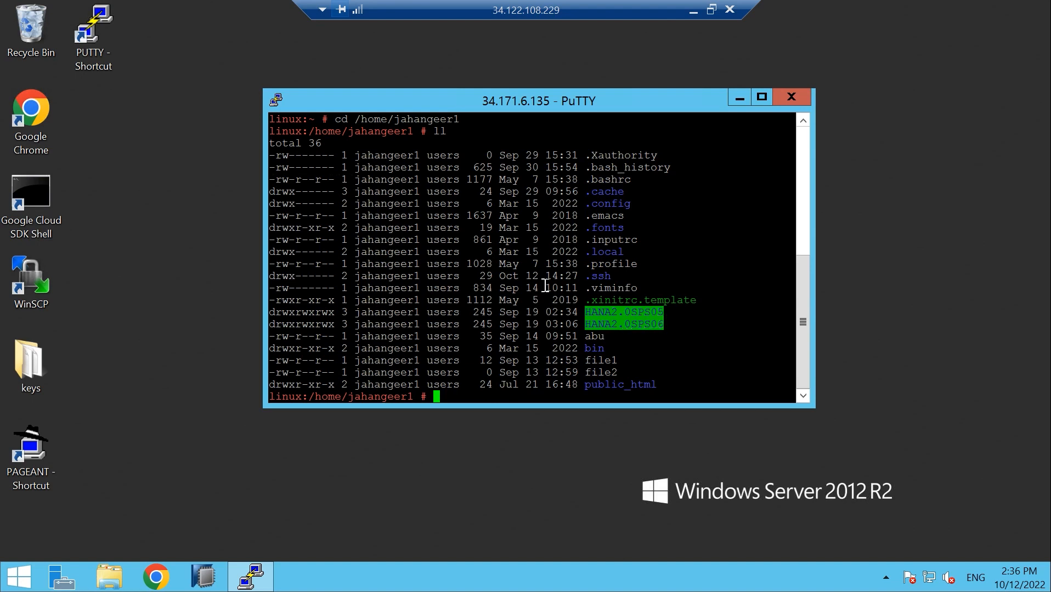
Change into the HANA2.0SPS05 directory and list its contents with ll
text(cd HANA2.0SPS05)
key(Return)
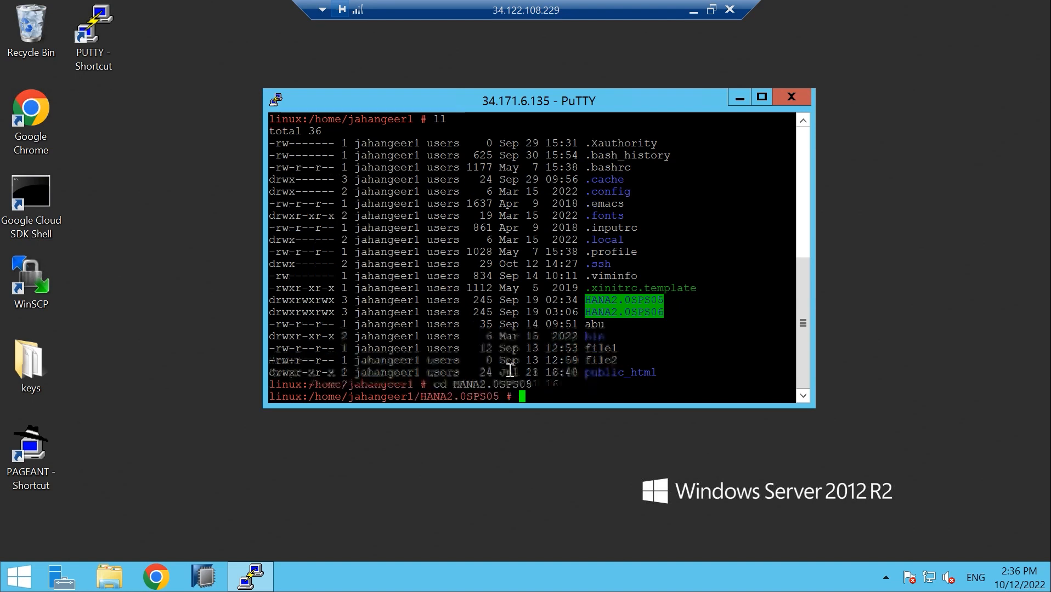
text(ll)
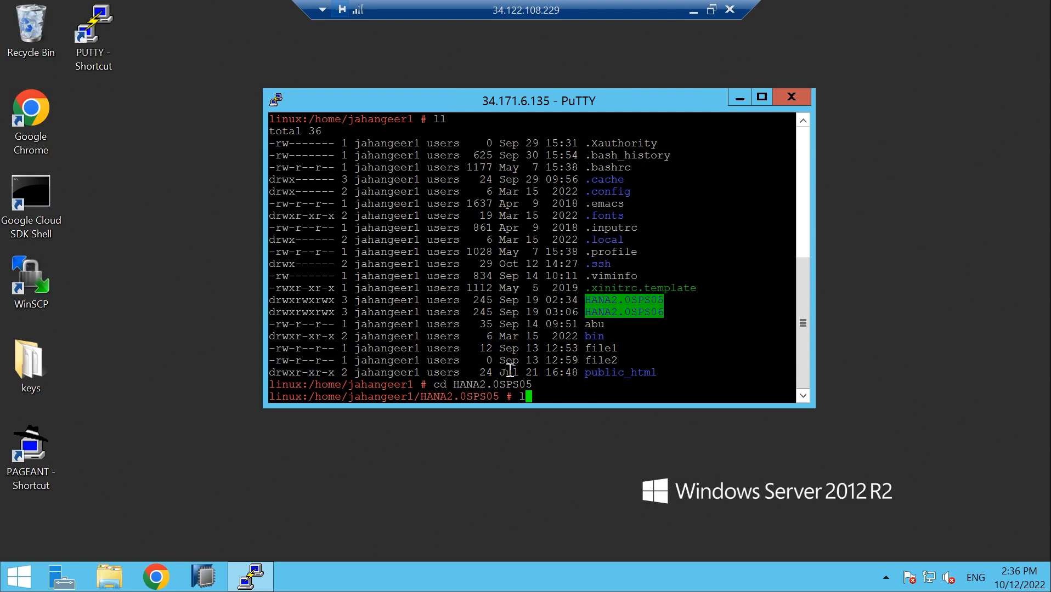
key(Return)
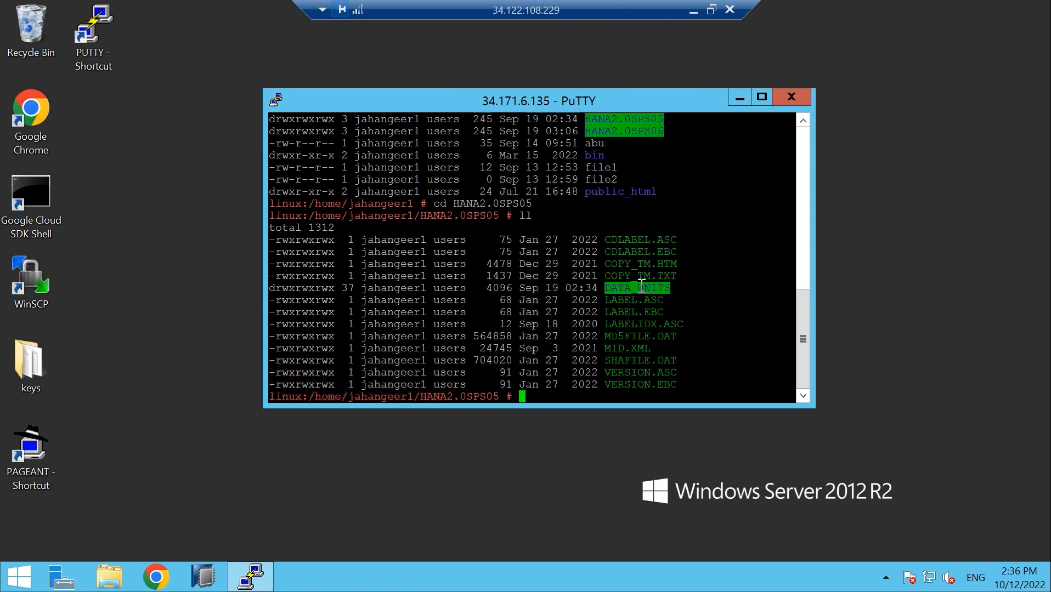
Move into DATA_UNITS and list its HANA component folders
text(cd DATA_UNITS)
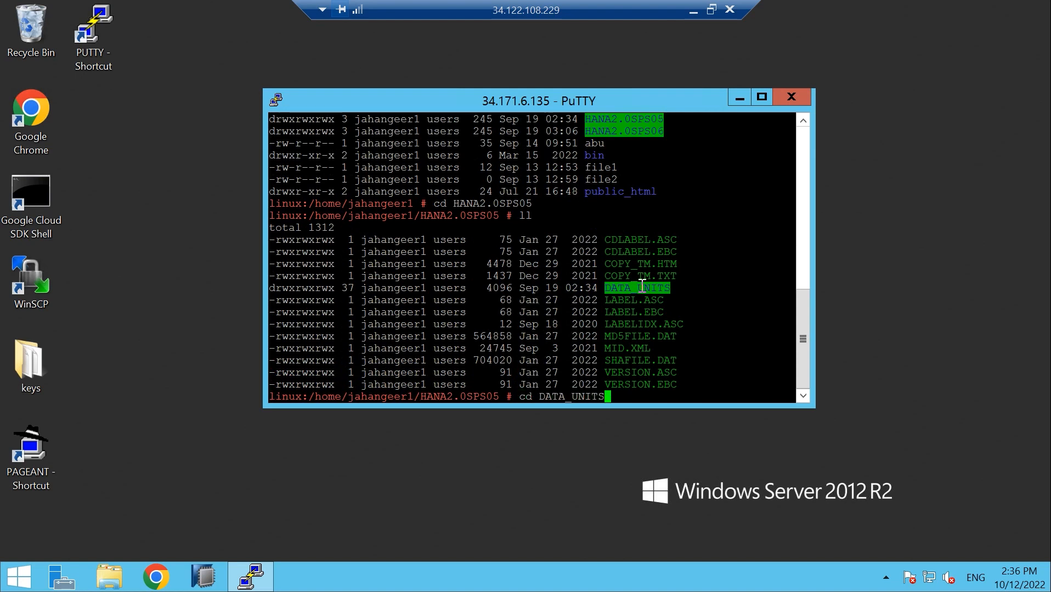
key(Return)
text(ll)
key(Return)
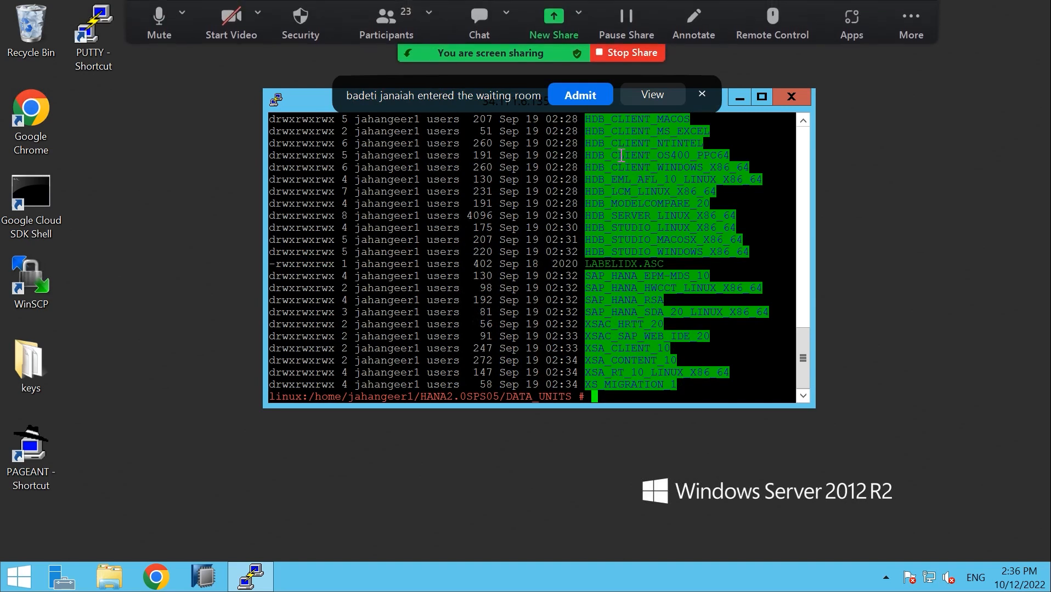
Scroll back through the DATA_UNITS listing and select HDB_SERVER_LINUX_X86_64 to copy the name
click(573, 92)
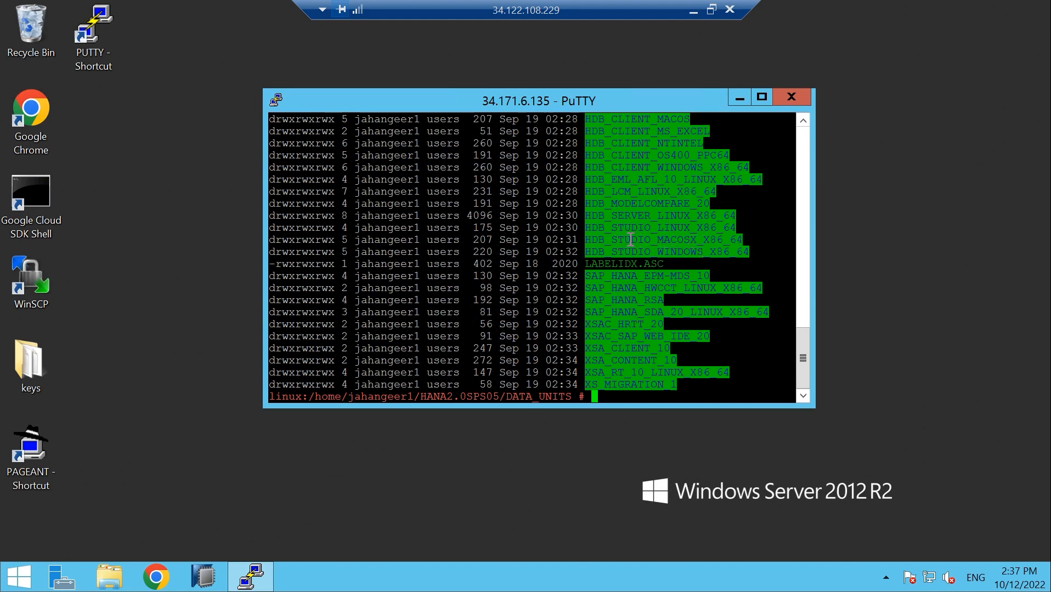
click(803, 120)
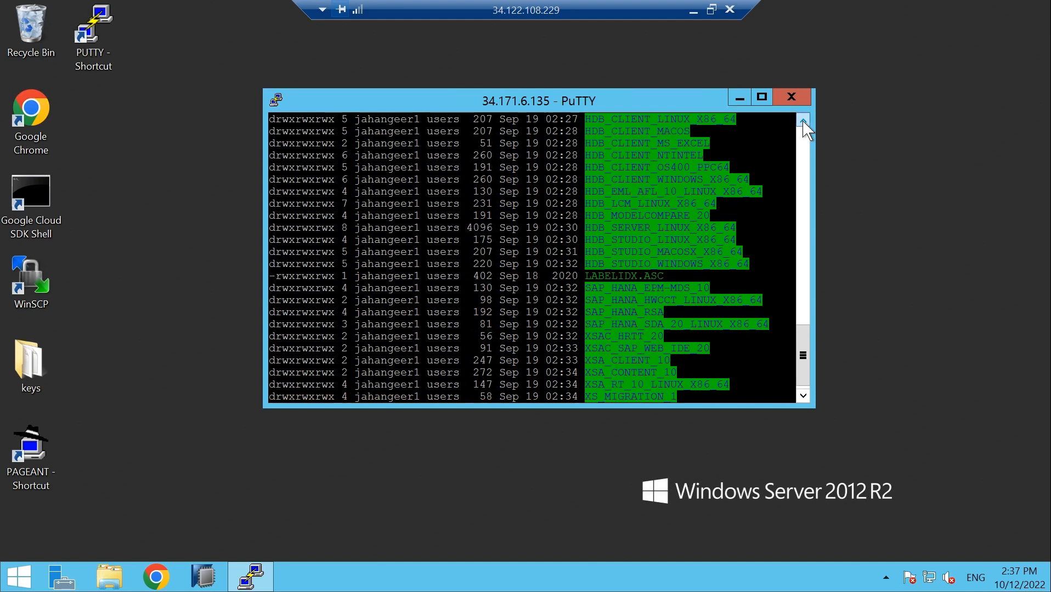
scroll(802, 122, up, 1)
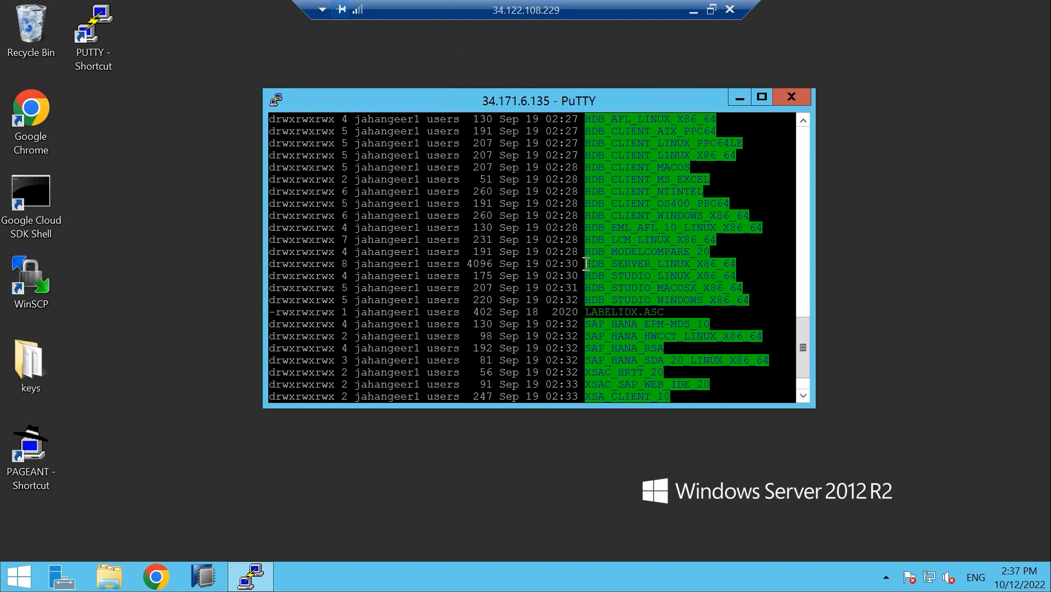
drag(585, 263, 739, 264)
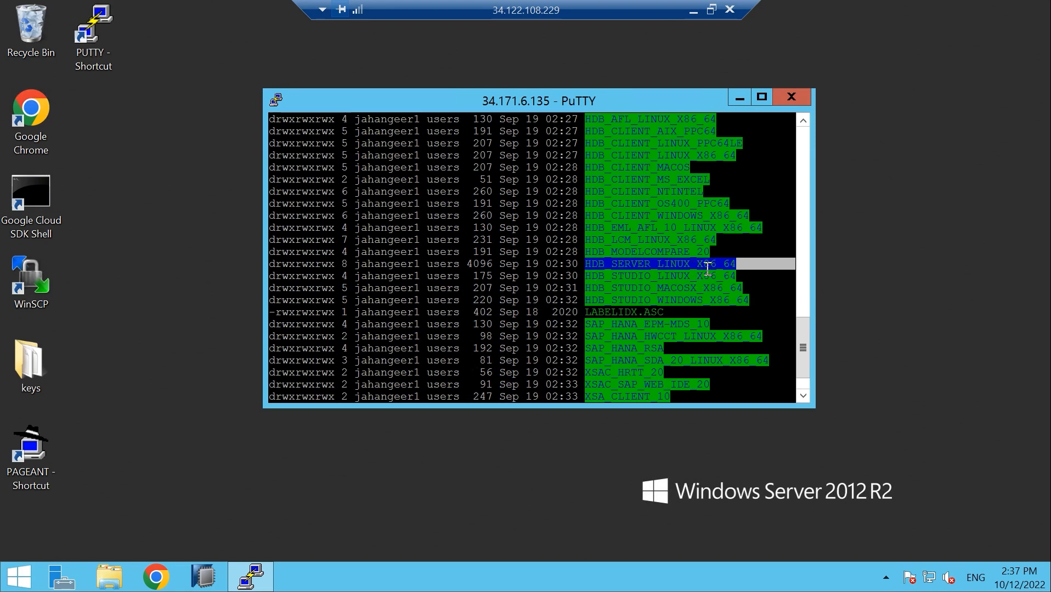
drag(804, 330, 812, 386)
Change into the pasted HDB_SERVER_LINUX_X86_64 folder and list its hdblcm and hdblcmgui tools
text(cd)
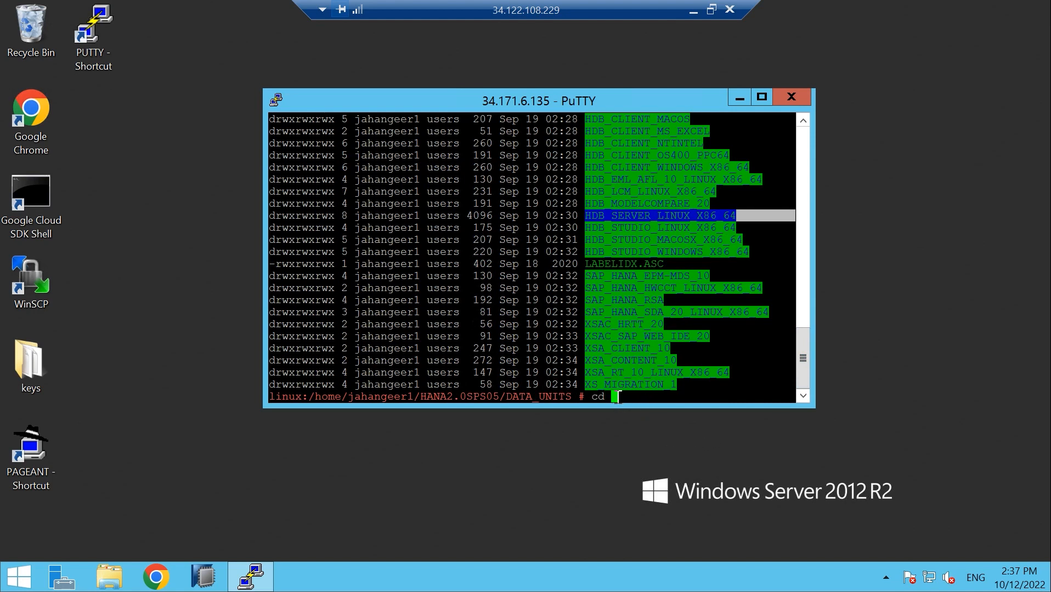
right_click(618, 396)
key(Return)
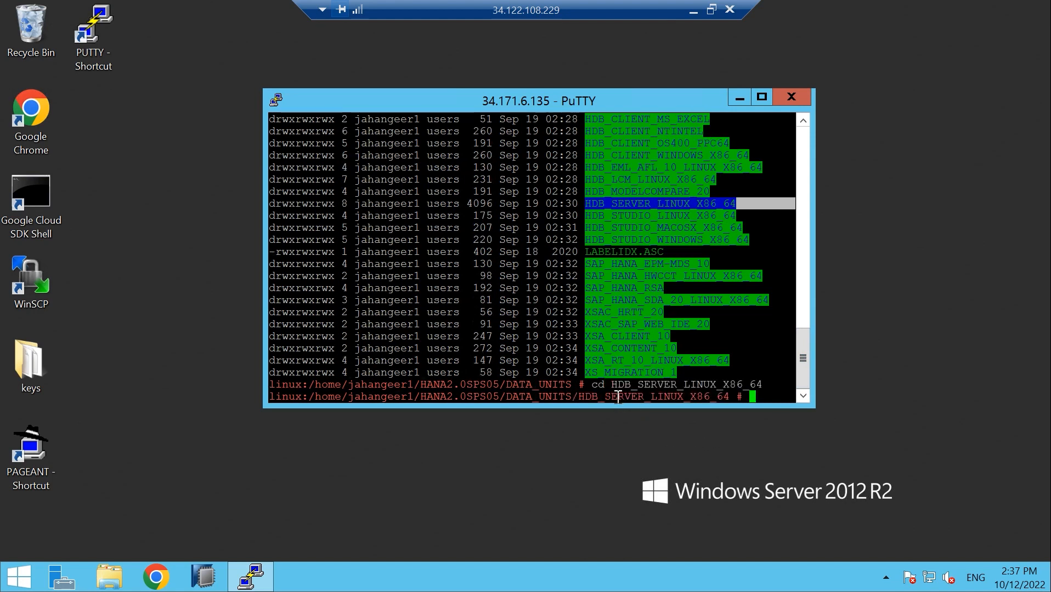
text(ll)
key(Return)
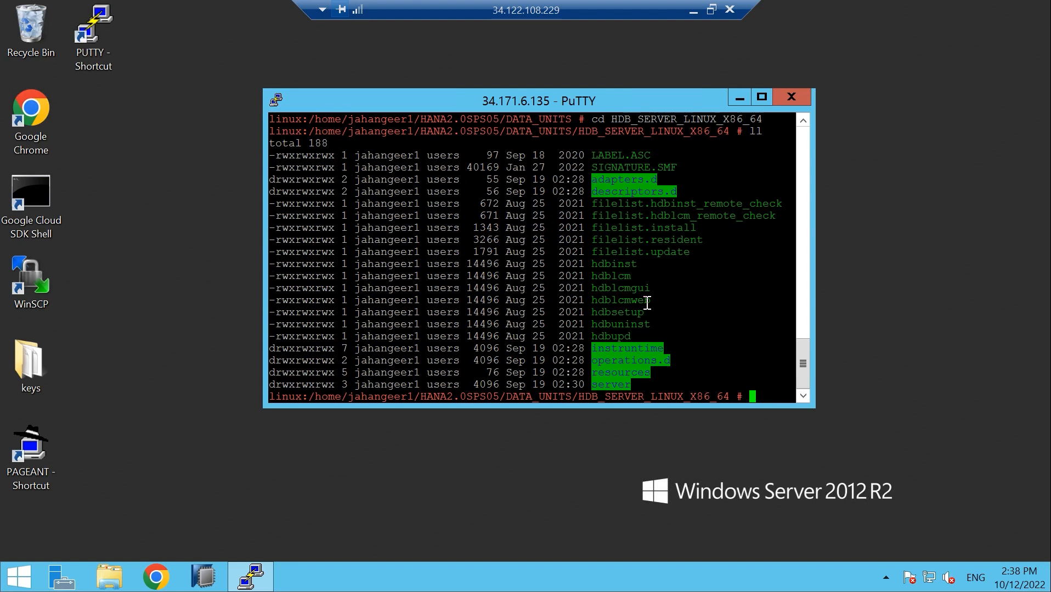
click(693, 11)
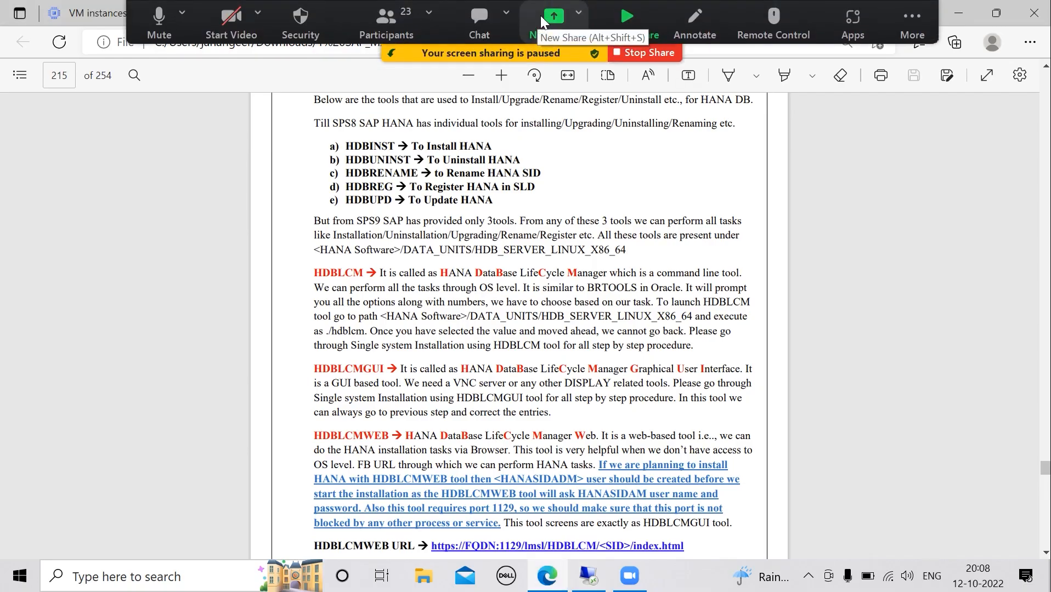
Share the SAP_MATERIAL New.pdf window and highlight HDBLCM and HDBLCMGUI on page 215
click(540, 16)
click(232, 349)
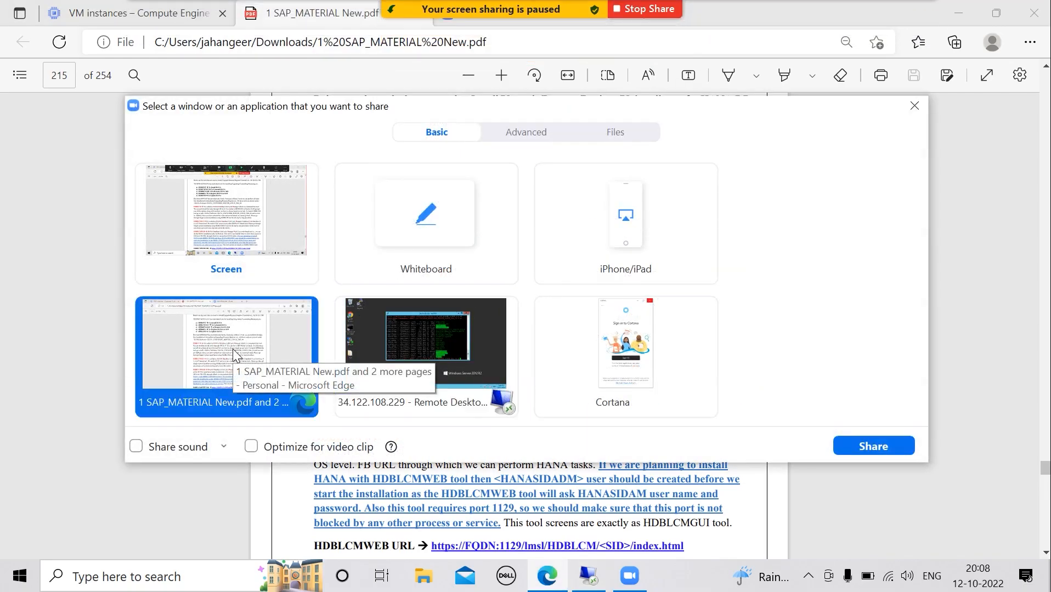
click(874, 446)
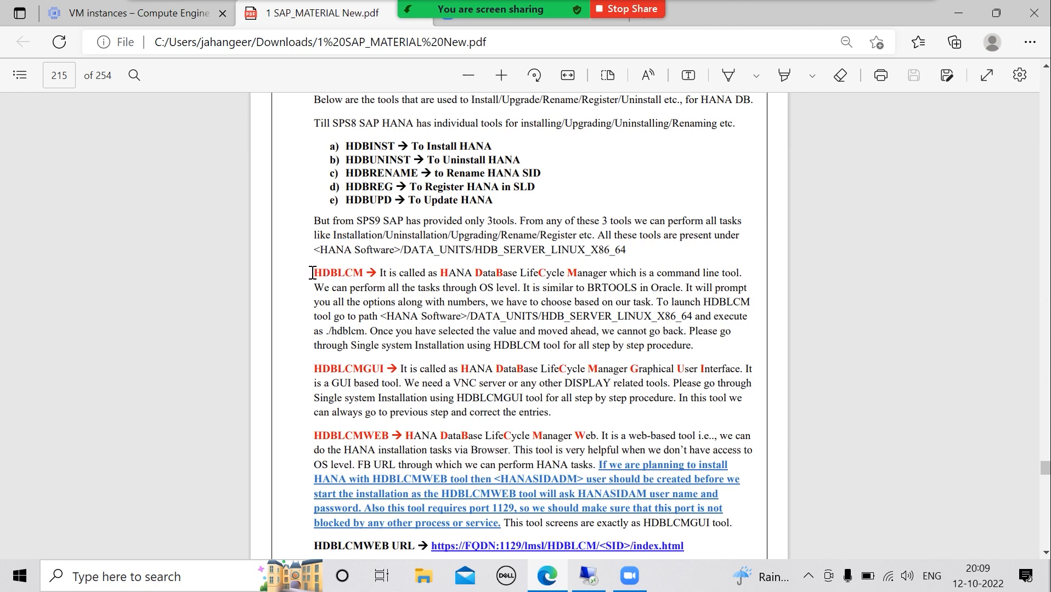
drag(313, 273, 360, 276)
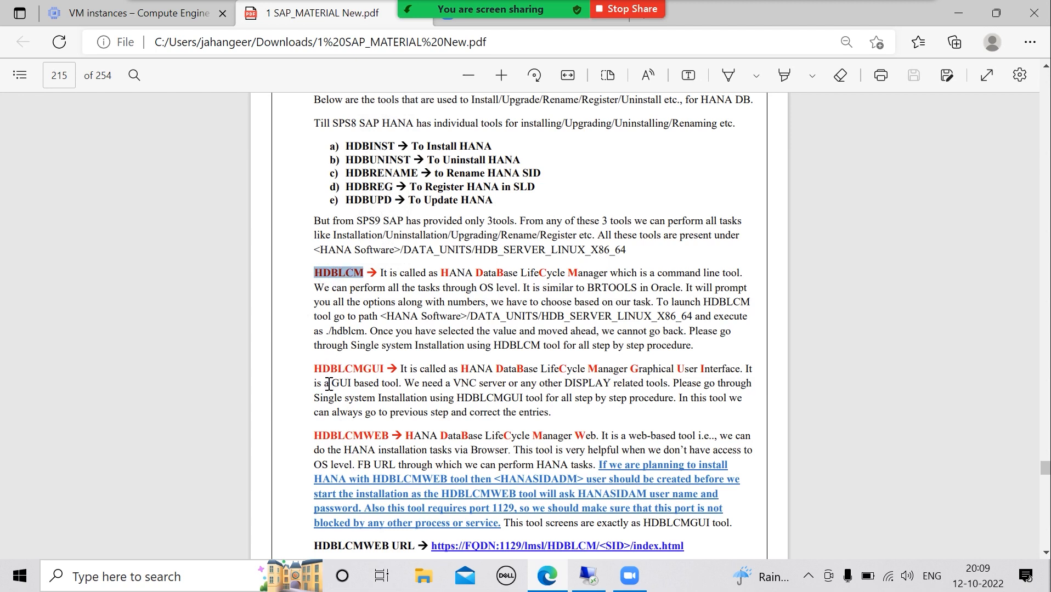
drag(312, 367, 386, 373)
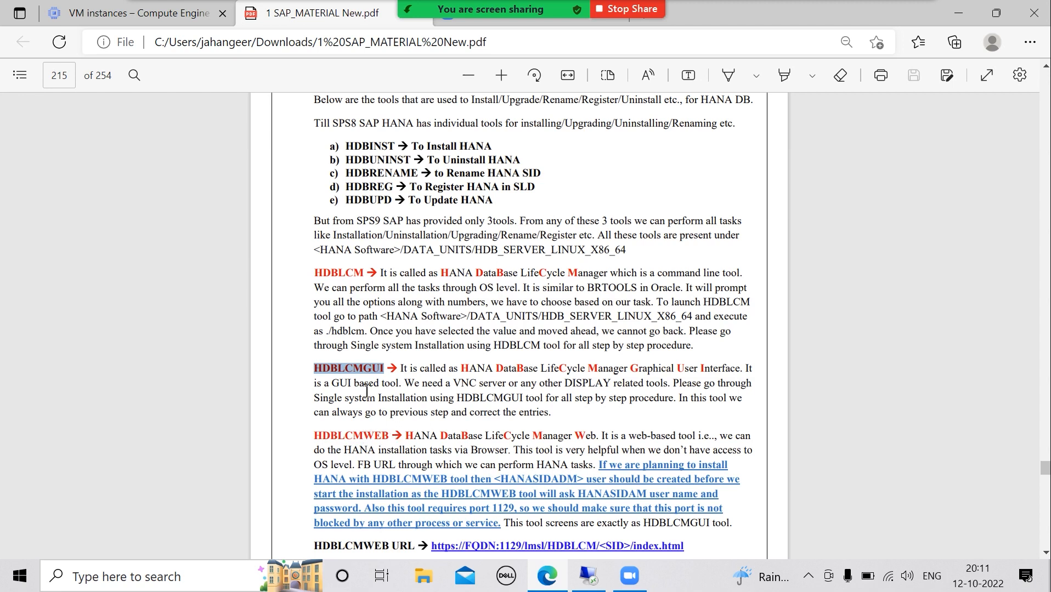
Share the Remote Desktop window in Zoom instead of the PDF and dismiss the waiting-room notice
mouse_move(559, 21)
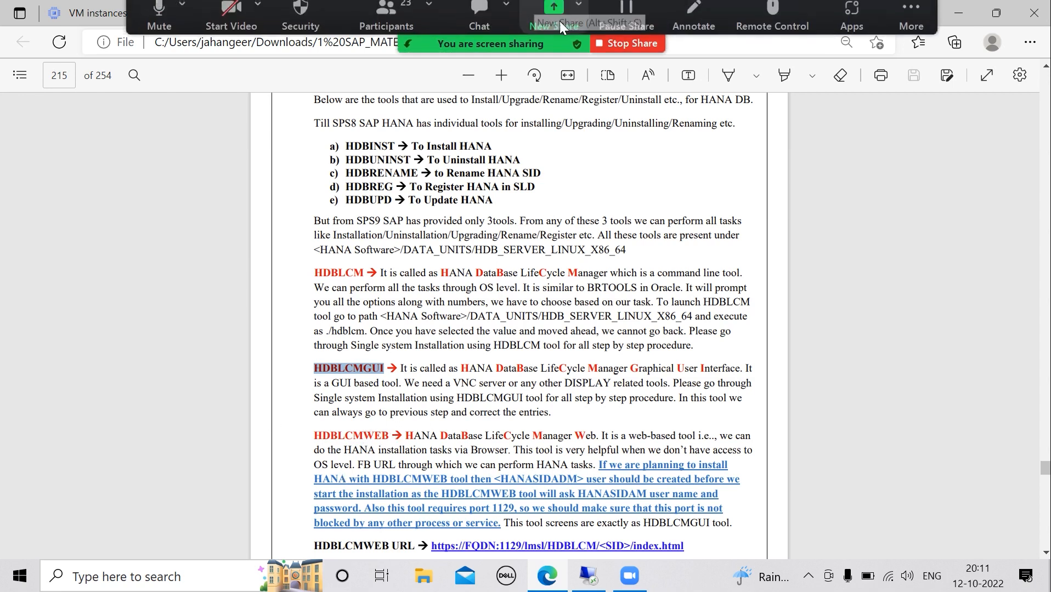
click(552, 17)
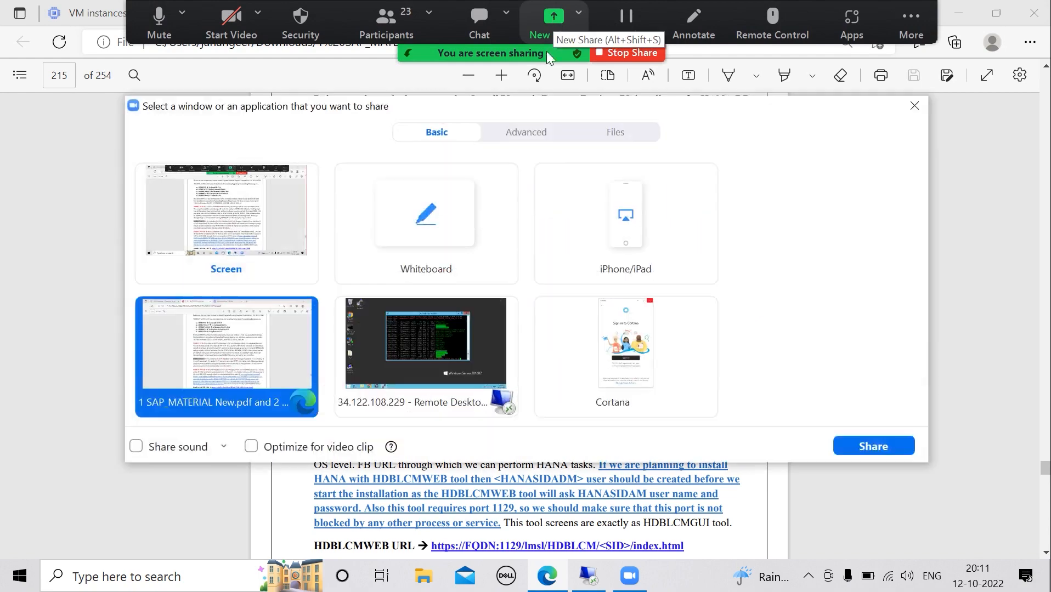
click(427, 329)
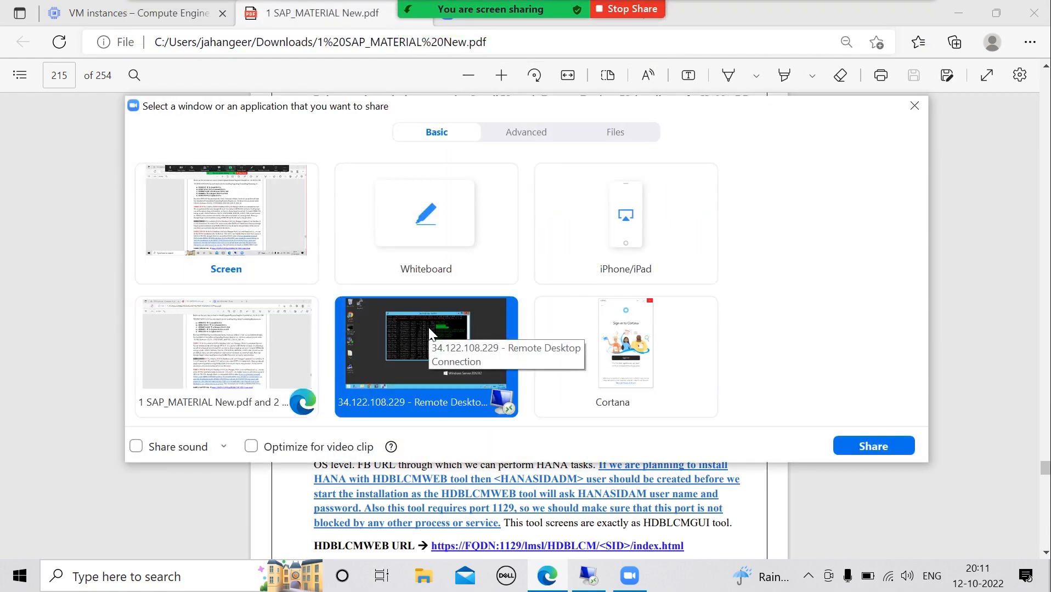
click(862, 446)
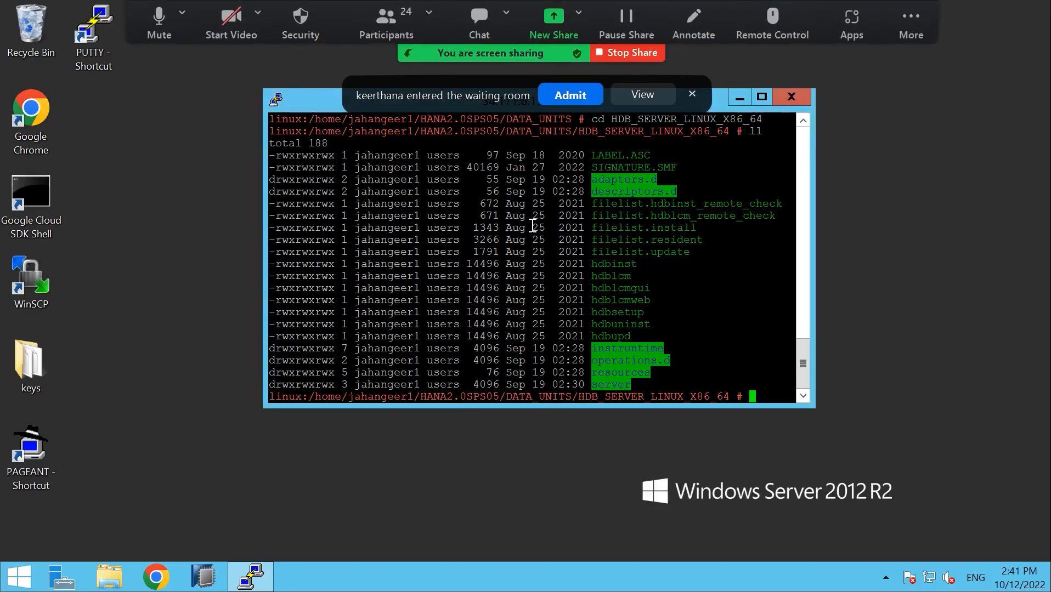
click(564, 100)
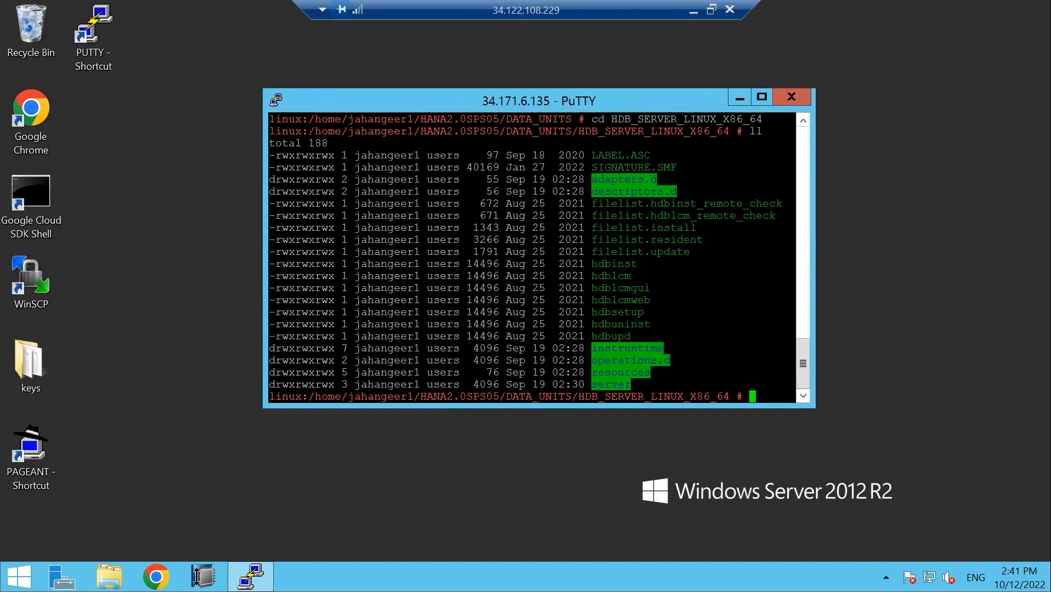
click(111, 580)
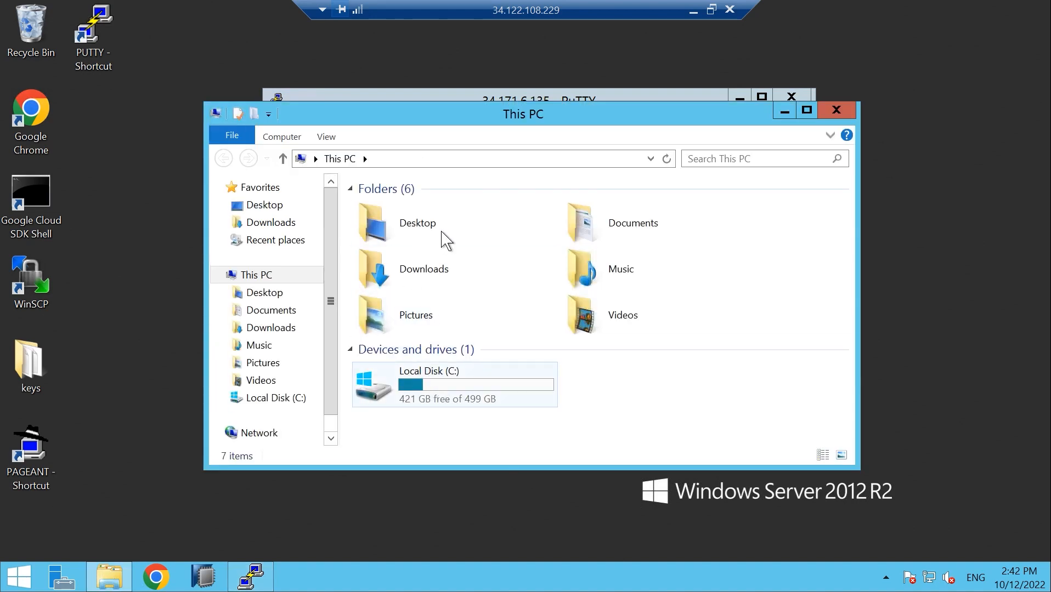
Browse Downloads > HANA2.0SPS05 > DATA_UNITS > HDB_STUDIO_LINUX_X86_64, show its path, then minimize Explorer
double_click(445, 285)
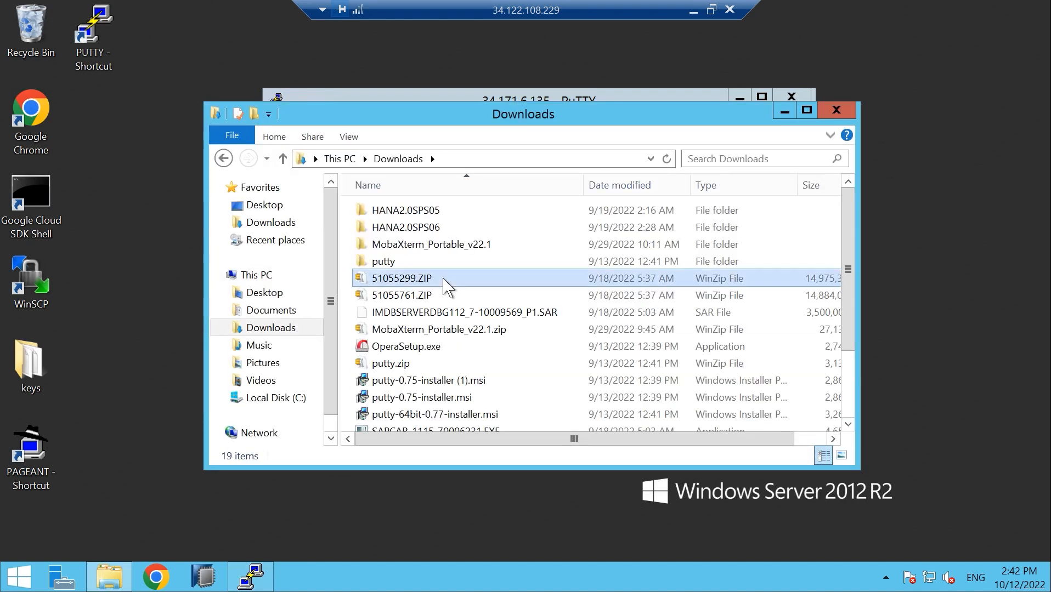
click(444, 283)
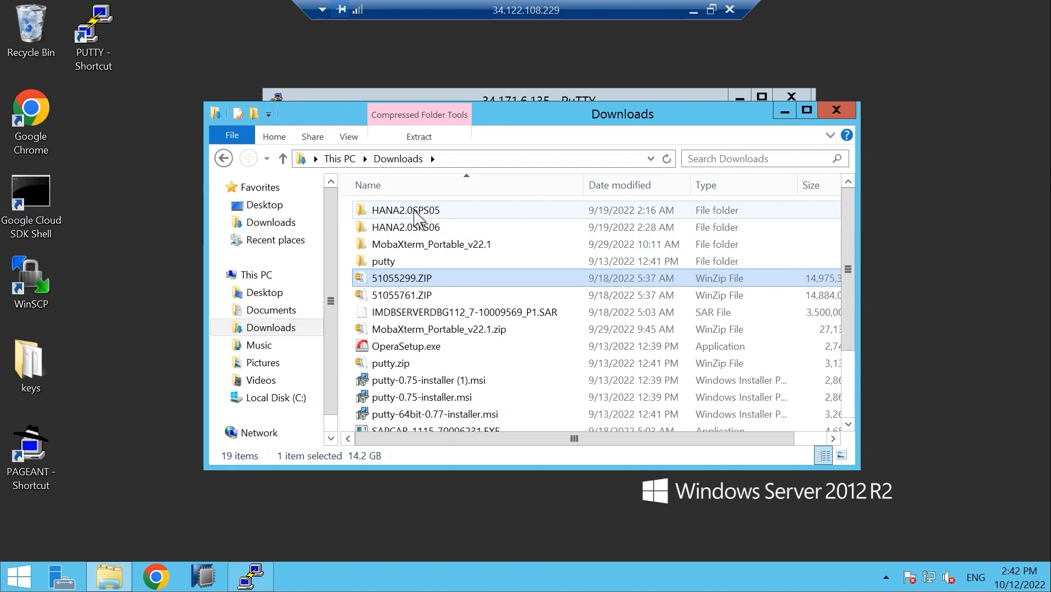
double_click(406, 210)
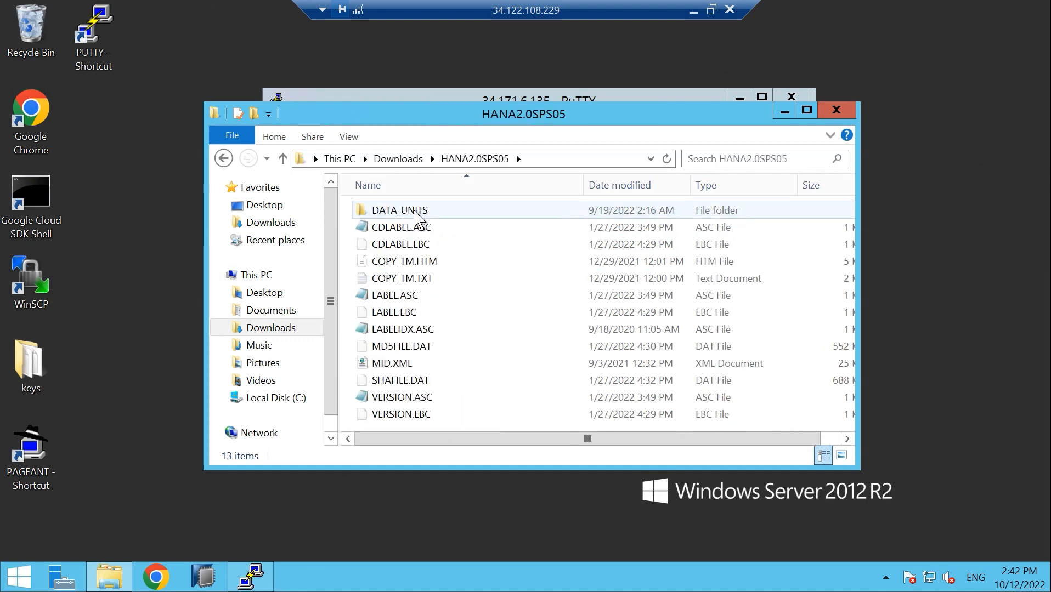
double_click(414, 212)
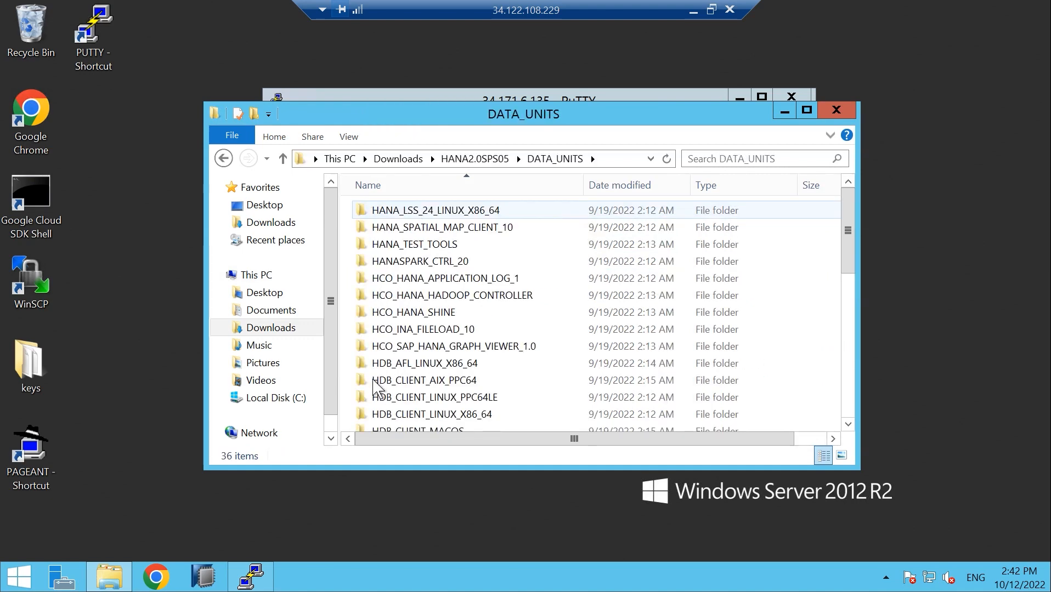
drag(847, 241, 848, 333)
double_click(453, 312)
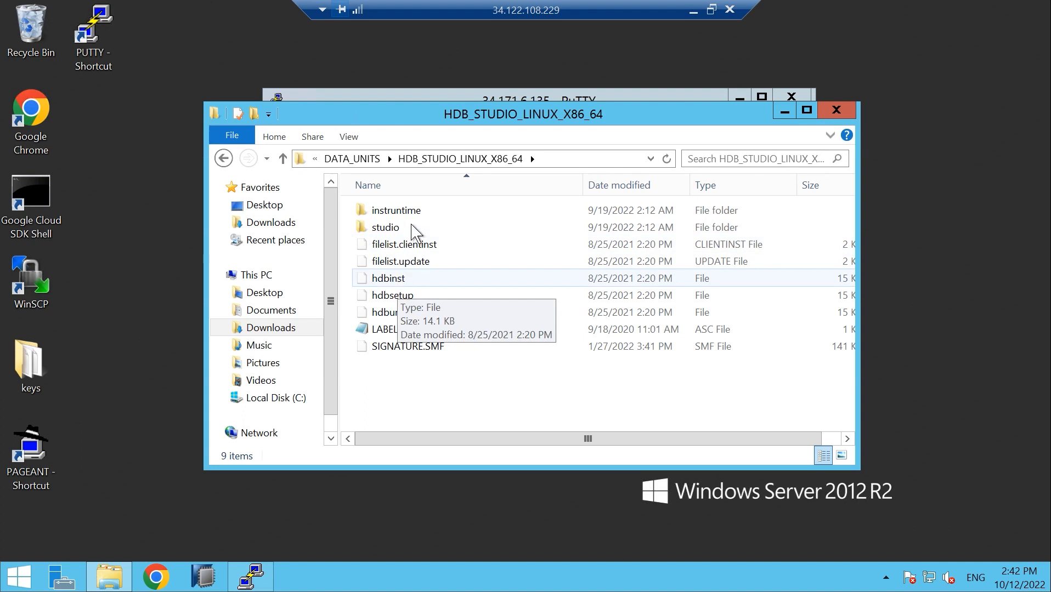
click(557, 161)
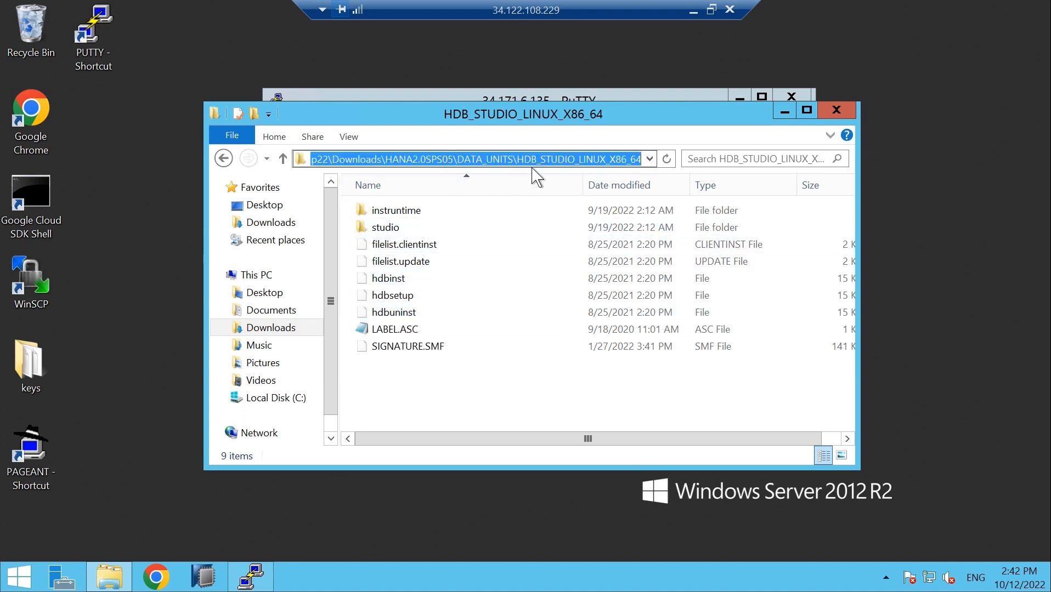
click(784, 110)
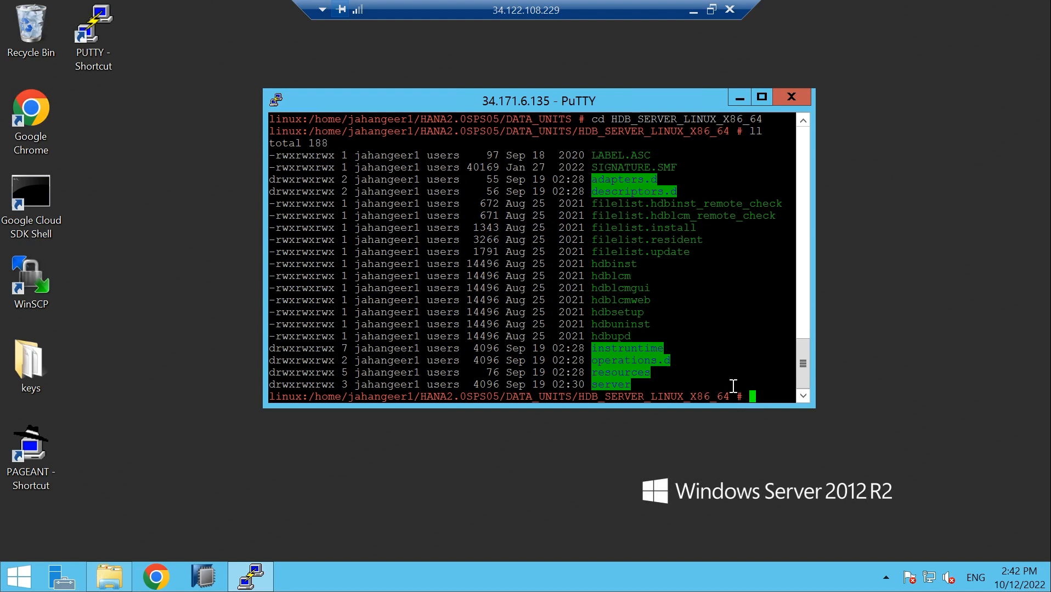
Run ./hdblcm in HDB_SERVER_LINUX_X86_64 to launch the lifecycle manager
text(./hdblcm)
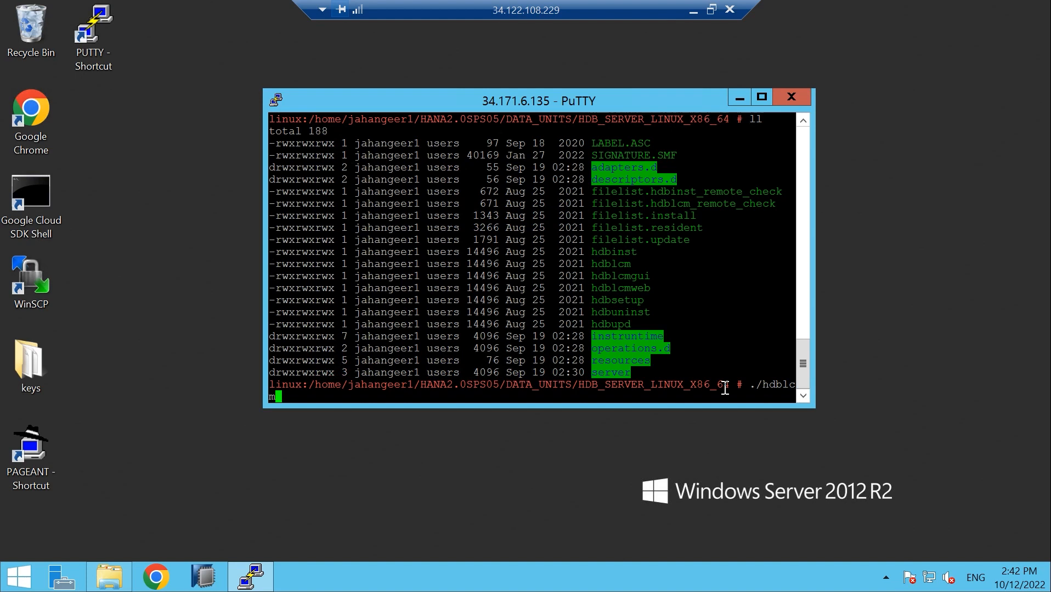
key(Return)
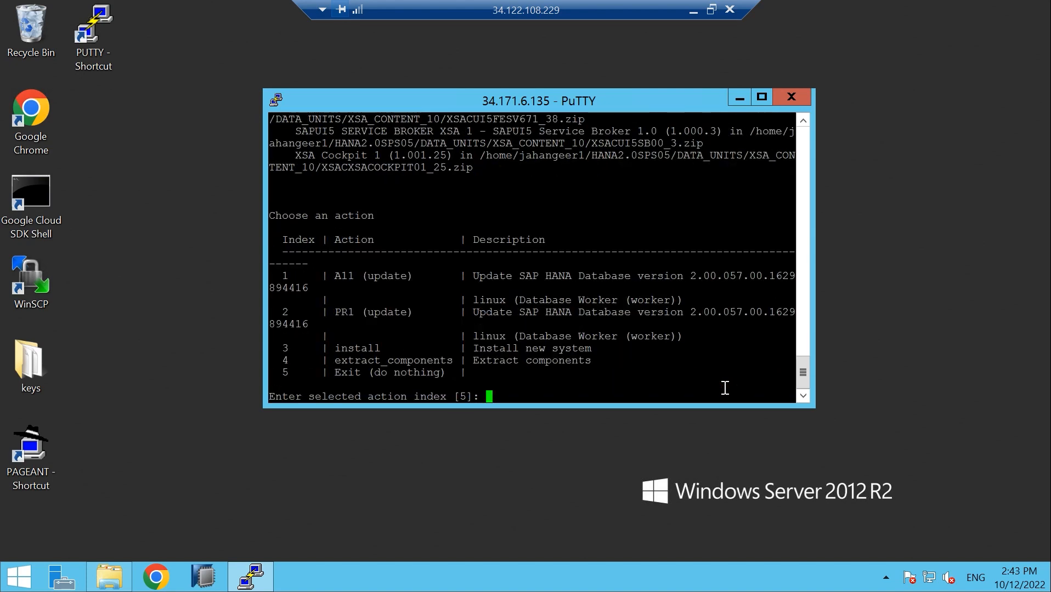
Maximize PuTTY and enter action 3 to install a new system
click(762, 98)
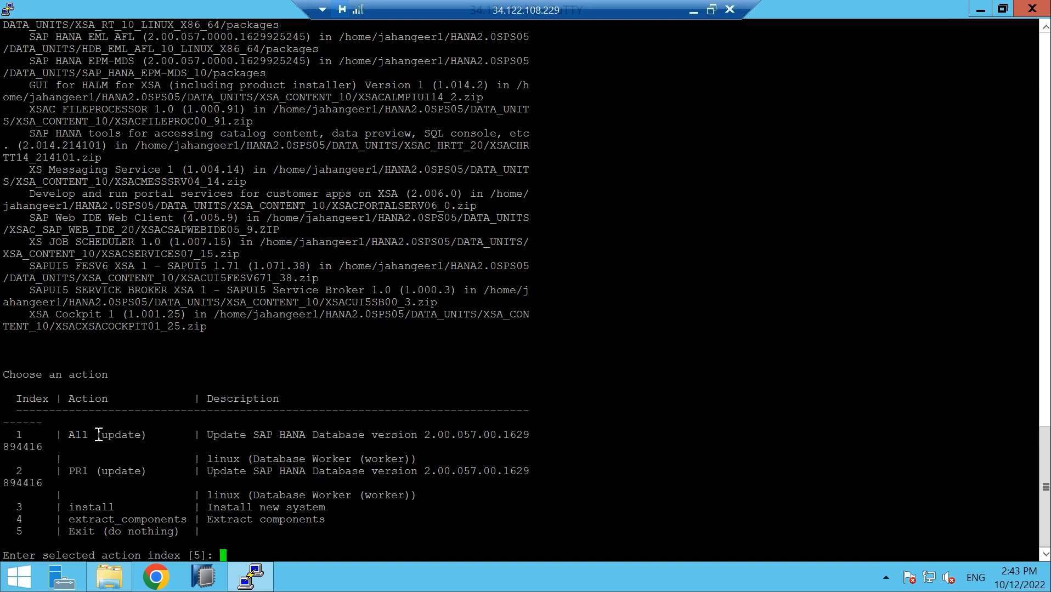
drag(98, 435, 153, 437)
drag(67, 509, 120, 508)
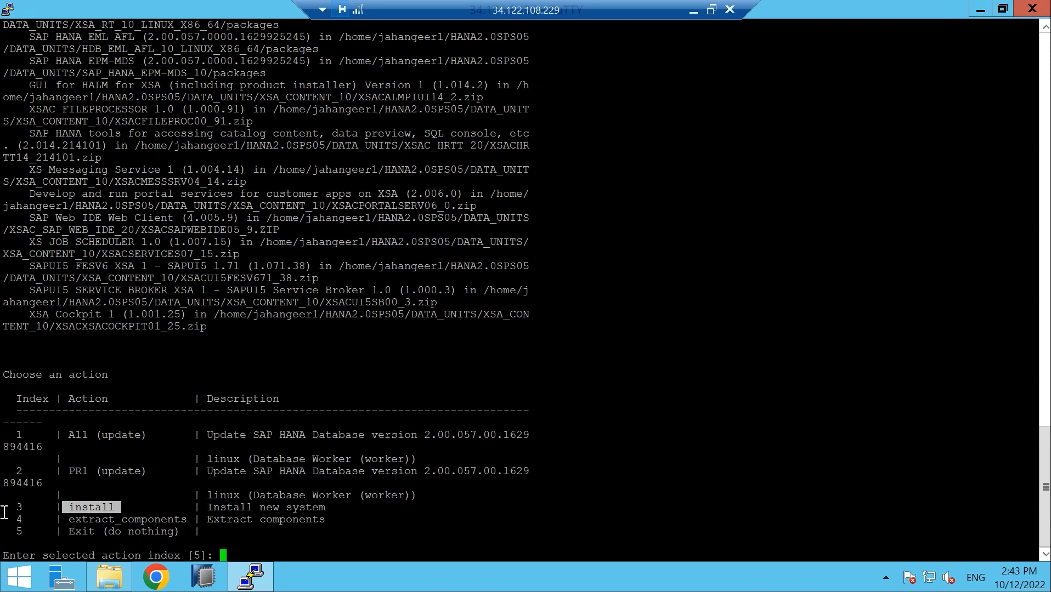
drag(26, 509, 62, 509)
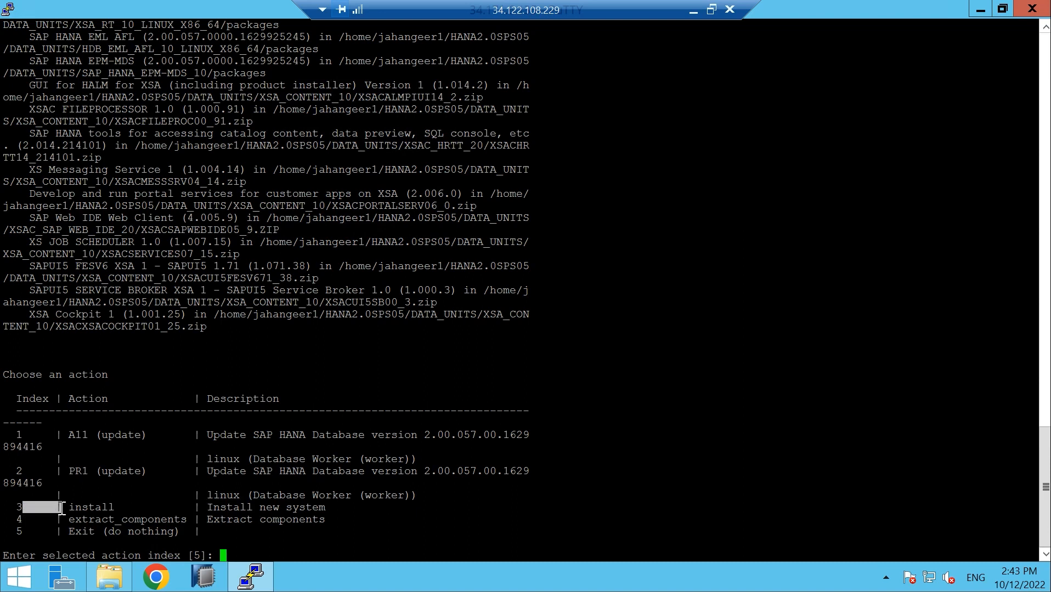
text(3)
Confirm the new-system install and choose component 3 at the additional components prompt
key(Return)
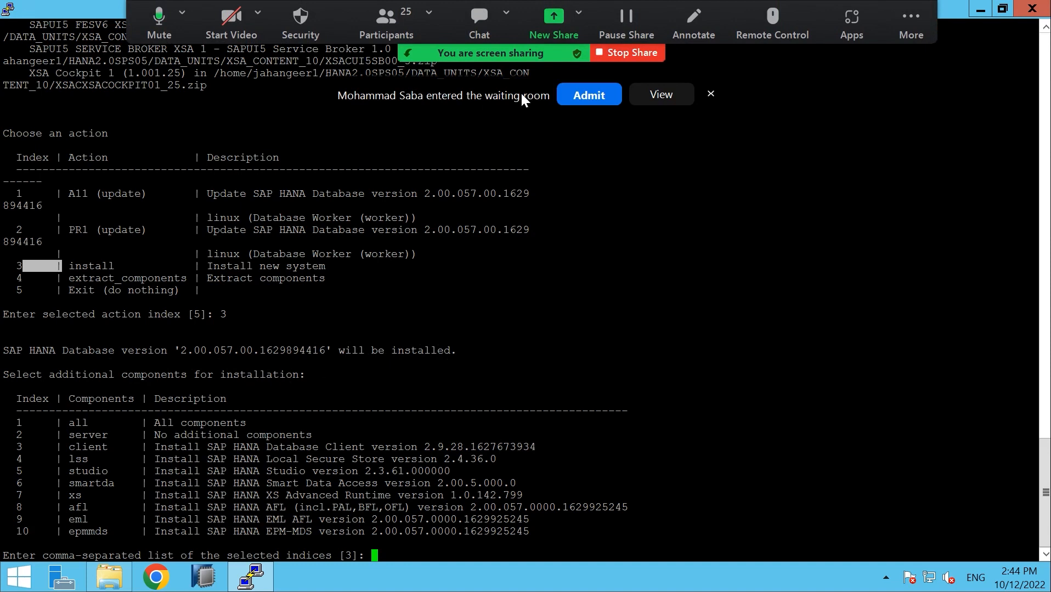
click(580, 96)
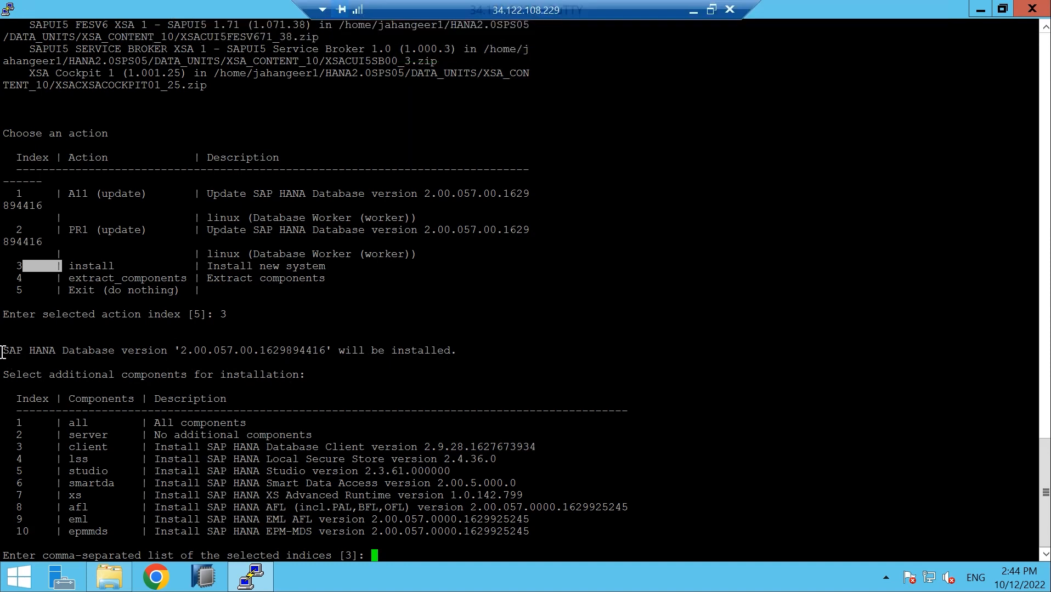
drag(3, 352, 449, 352)
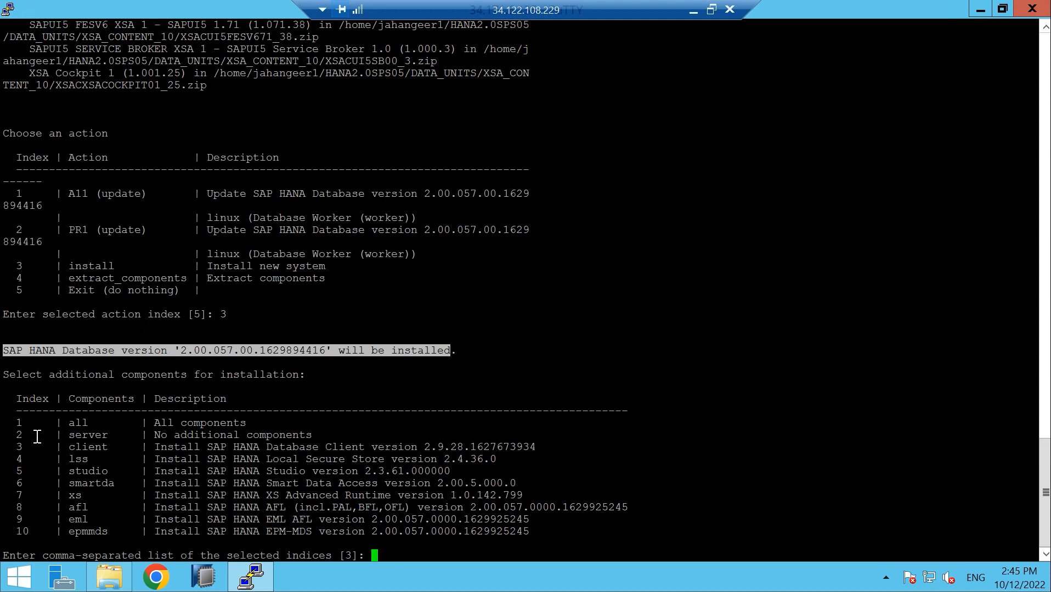
text(3)
key(Return)
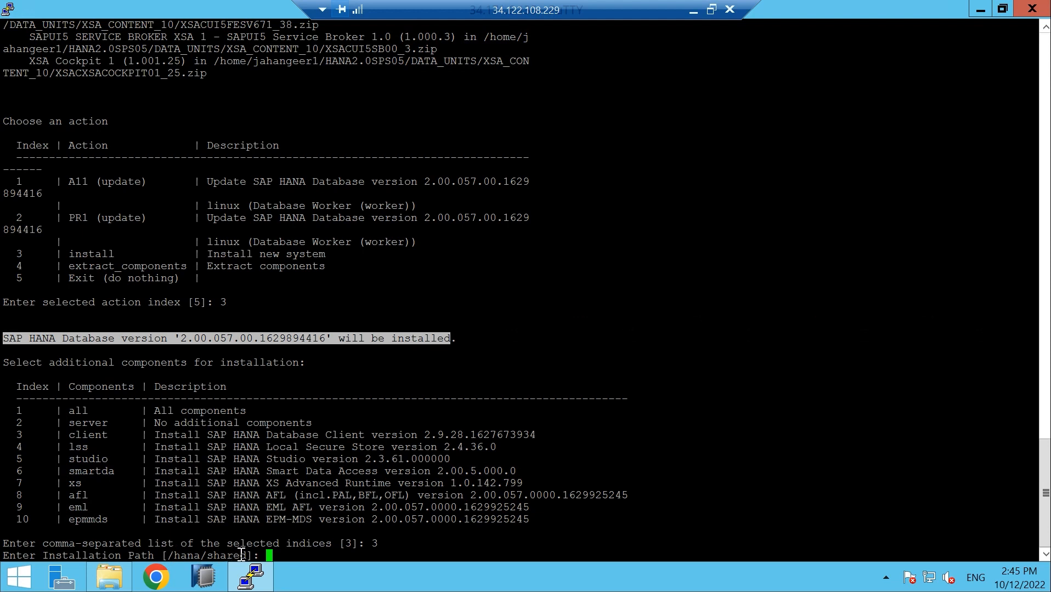
Keep path /hana/shared, host linux and no extra hosts, and enter System ID D11
key(Return)
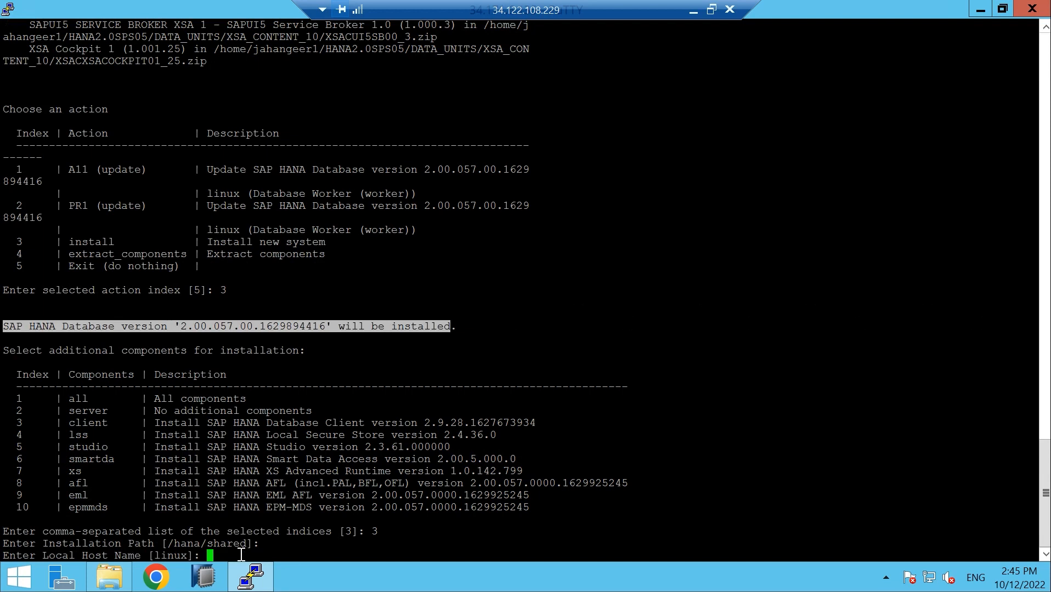
key(Return)
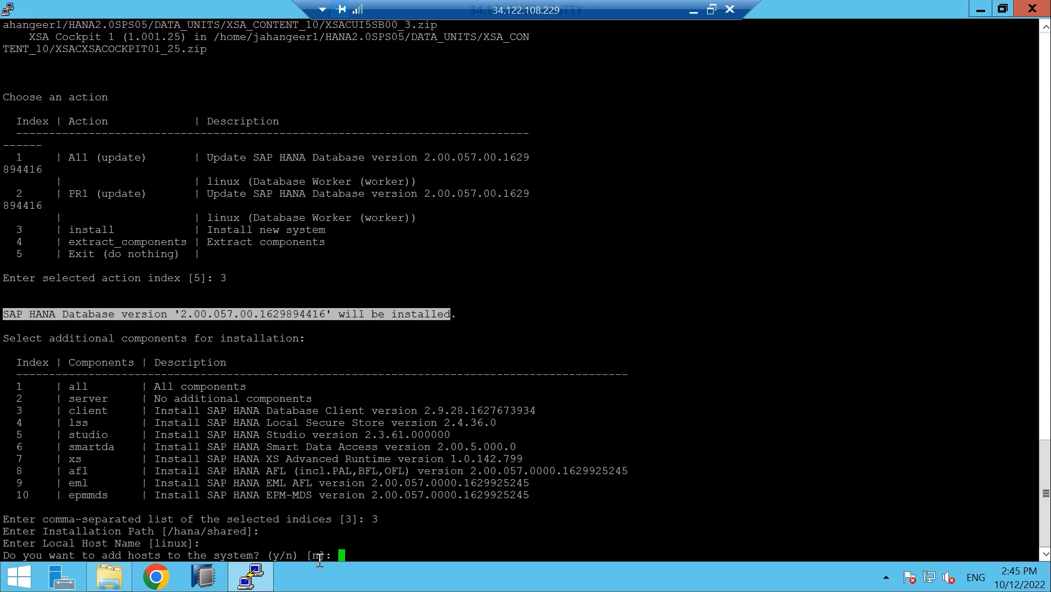
key(Return)
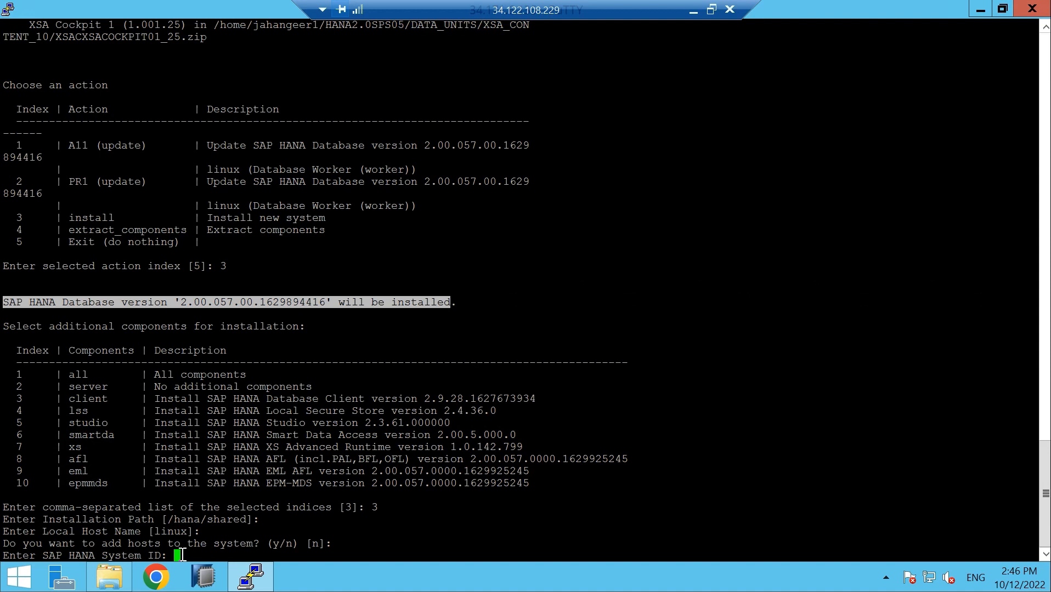
text(D11)
key(Return)
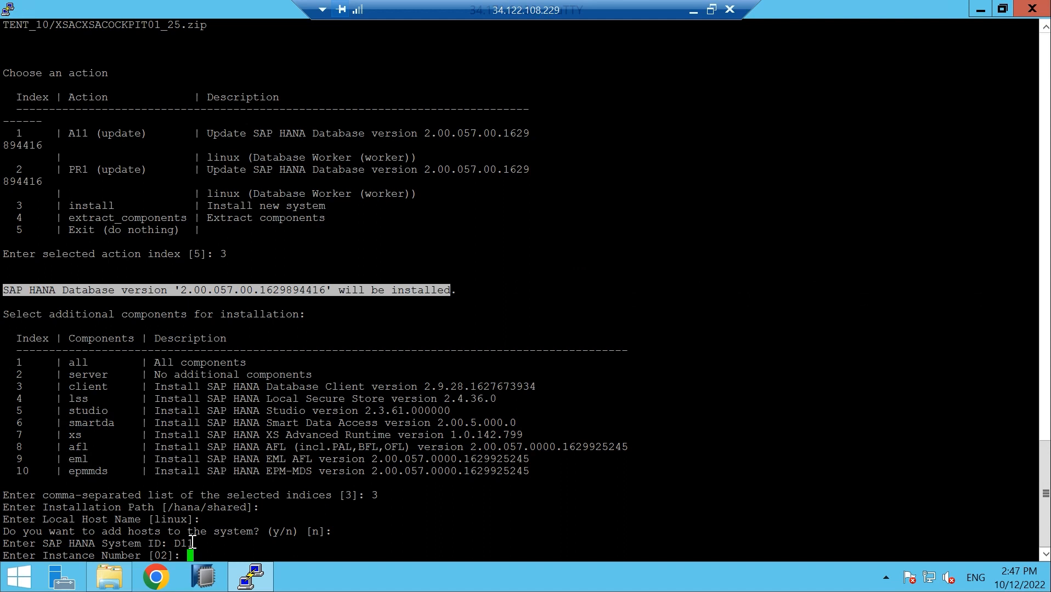
Keep the default instance number 02 and the default local host worker group
key(Return)
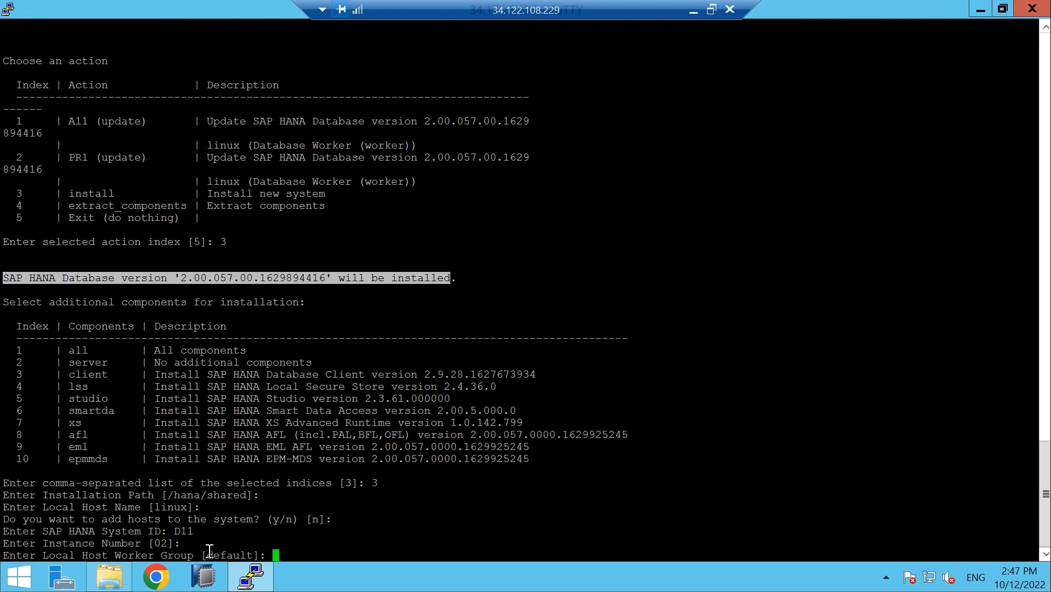
key(Return)
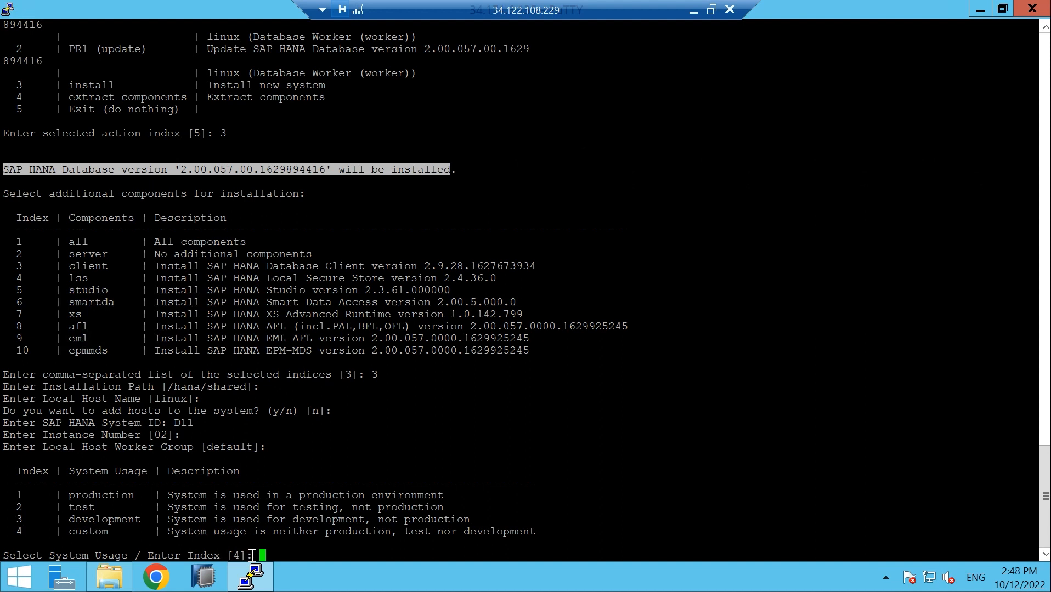
Accept custom usage, no encryption, /hana/data/D11 and /hana/log/D11, unrestricted memory and resource limits
key(Return)
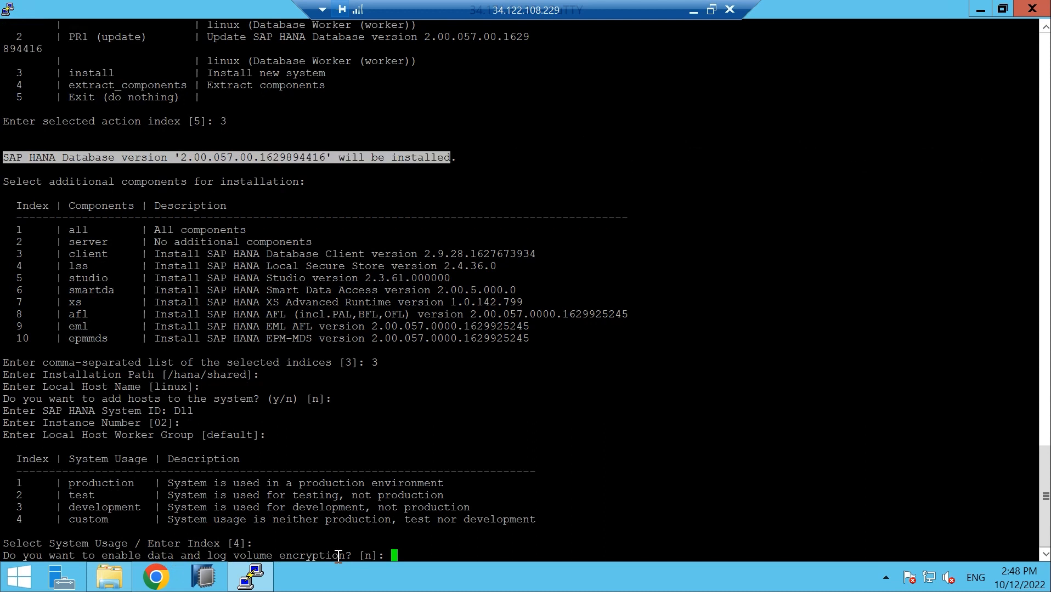
key(Return)
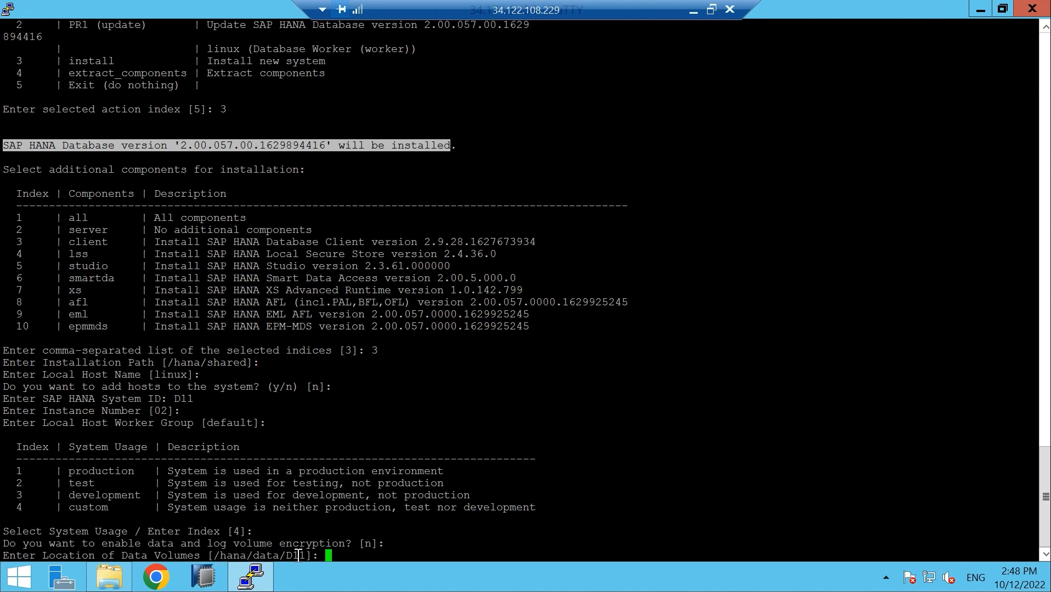
mouse_move(307, 556)
mouse_down()
mouse_move(283, 559)
mouse_move(301, 565)
mouse_move(283, 557)
mouse_move(296, 557)
mouse_up()
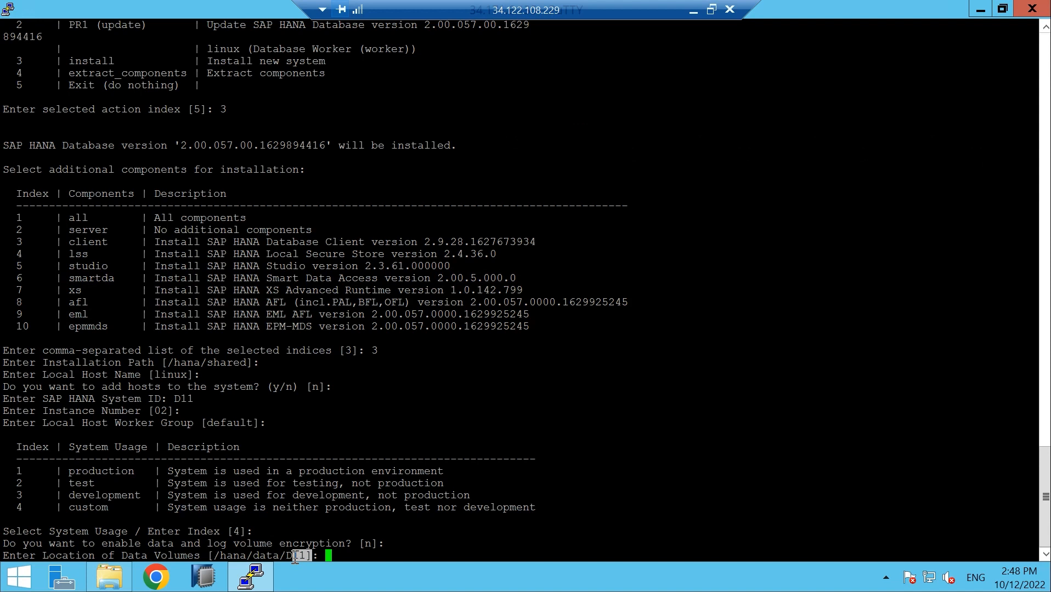
key(Return)
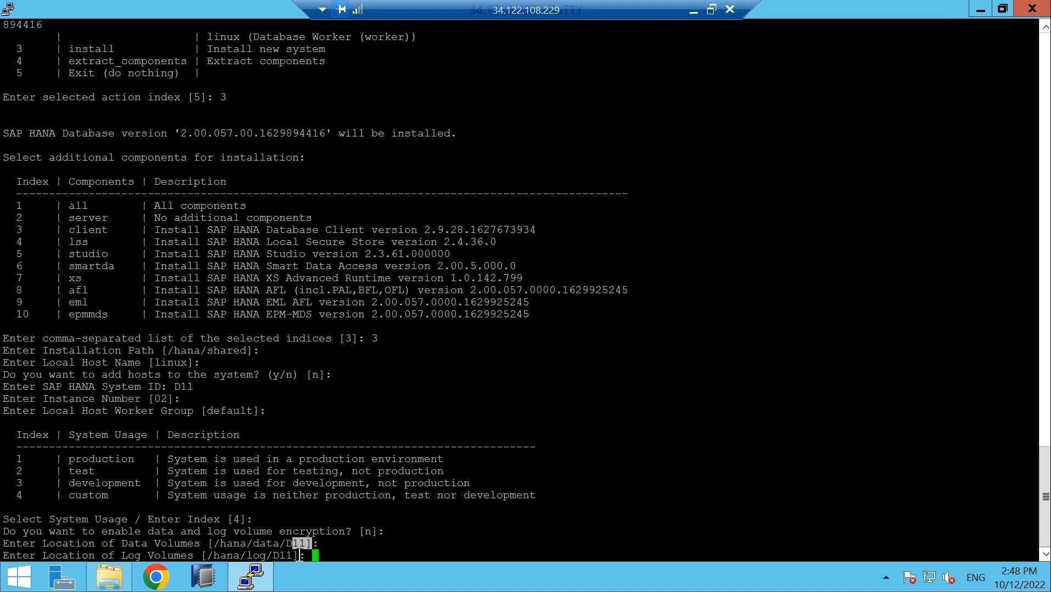
key(Return)
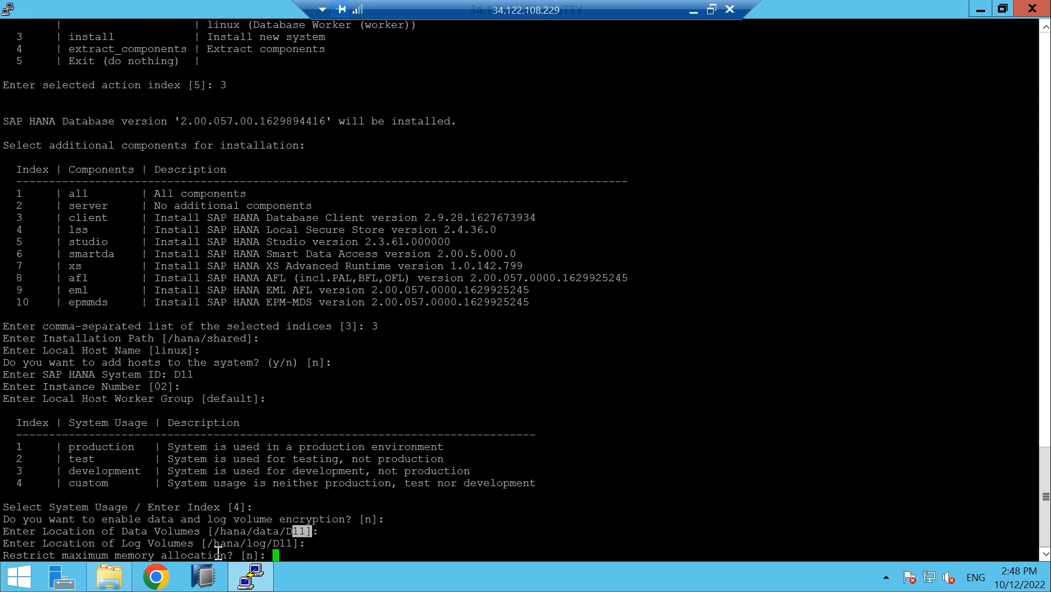
key(Return)
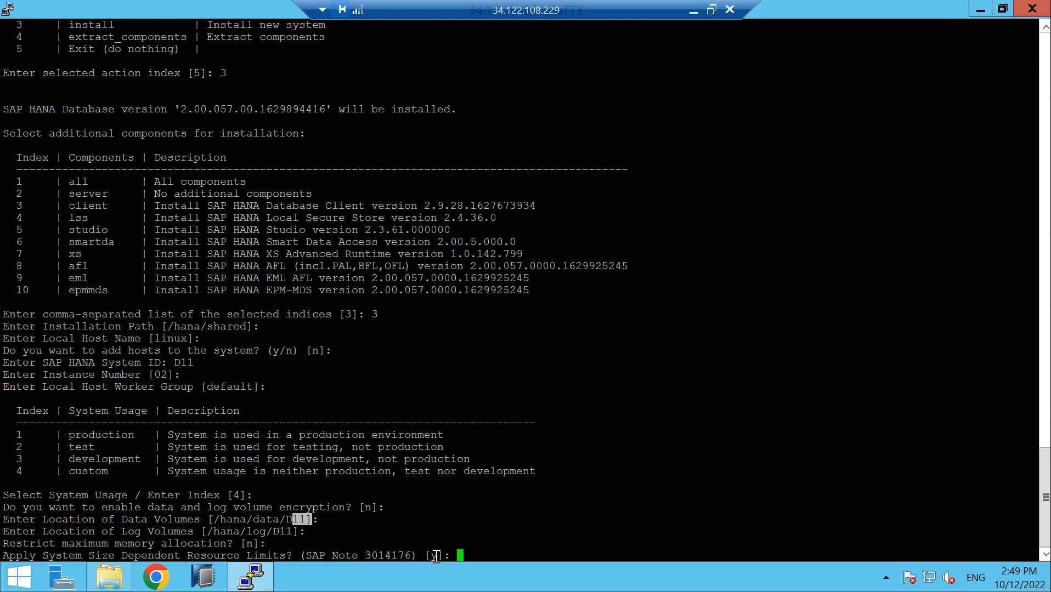
key(Return)
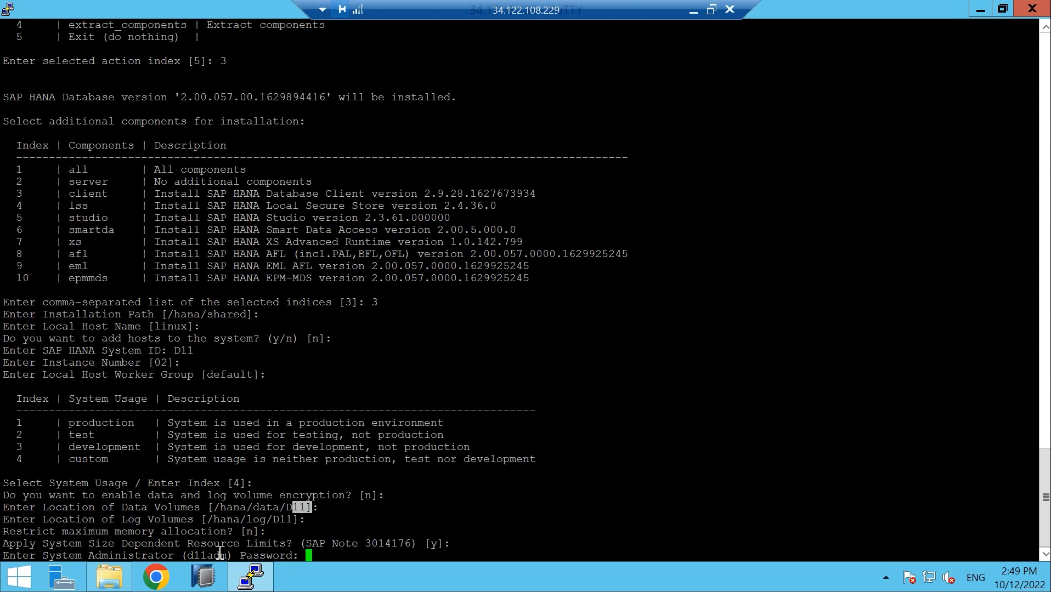
Set and confirm the d11adm password, keeping default home, /bin/sh shell and user ID 1006
key(Return)
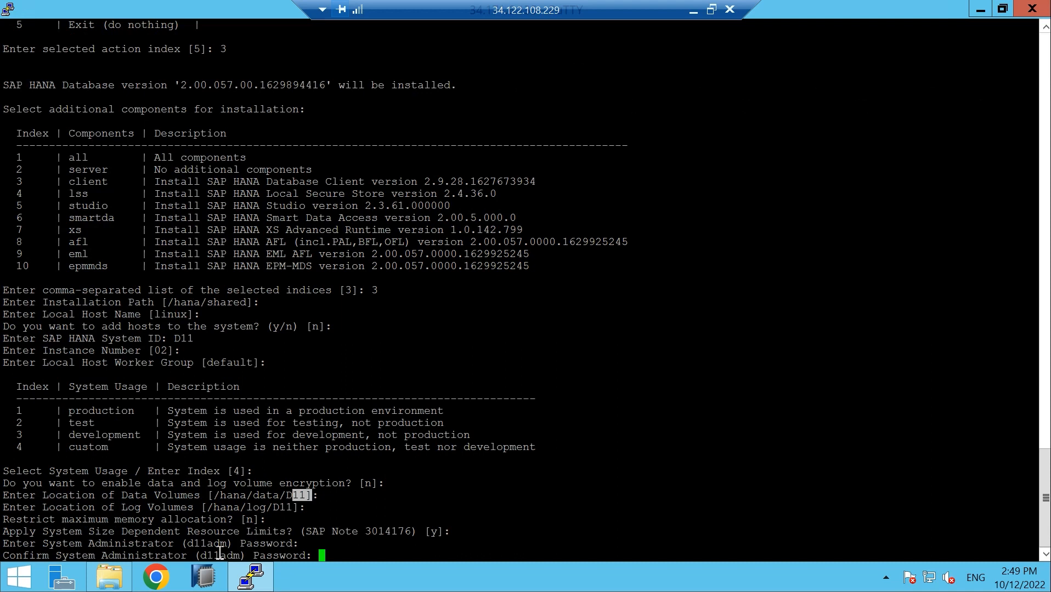
key(Return)
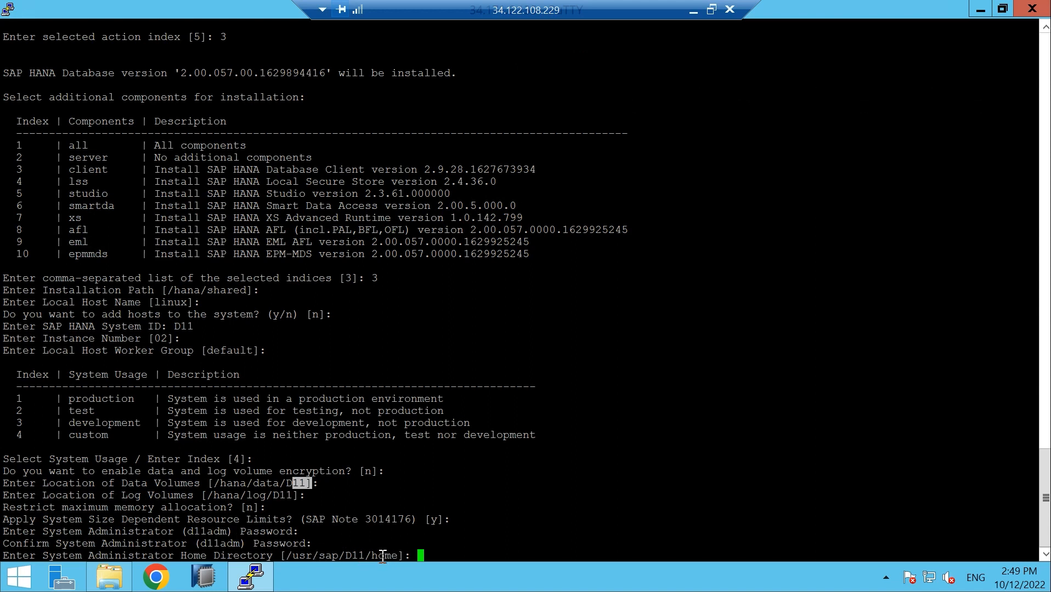
key(Return)
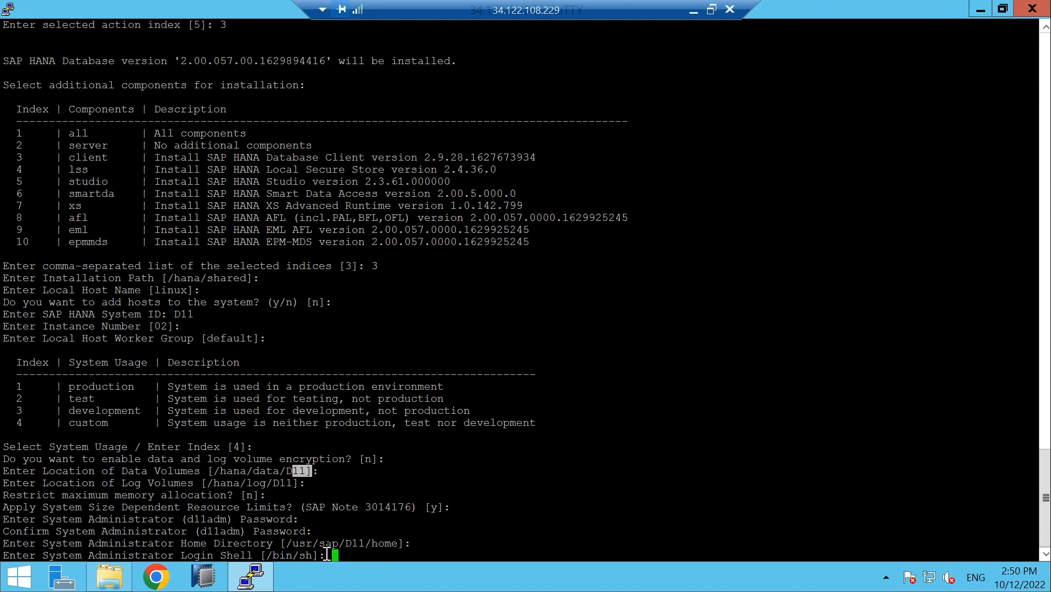
key(Return)
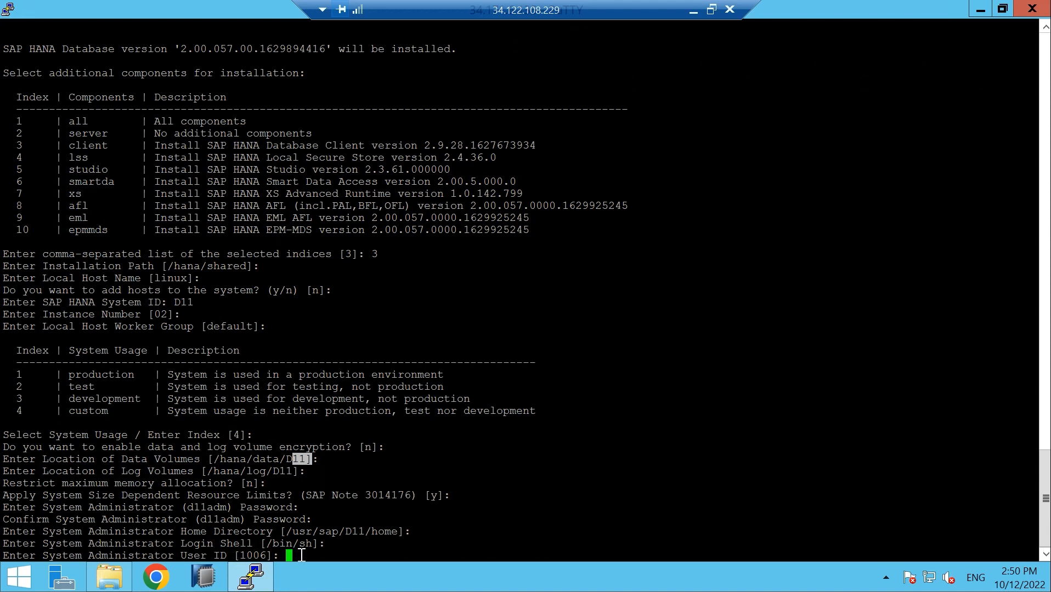
key(Return)
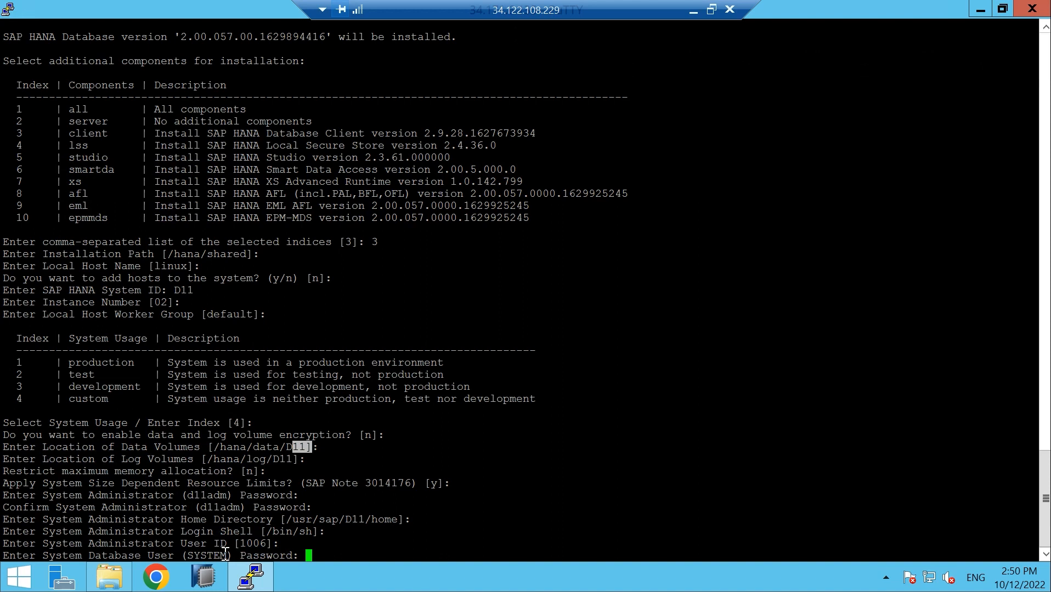
Enter and confirm the SYSTEM user password and leave restart-after-reboot at no
key(Return)
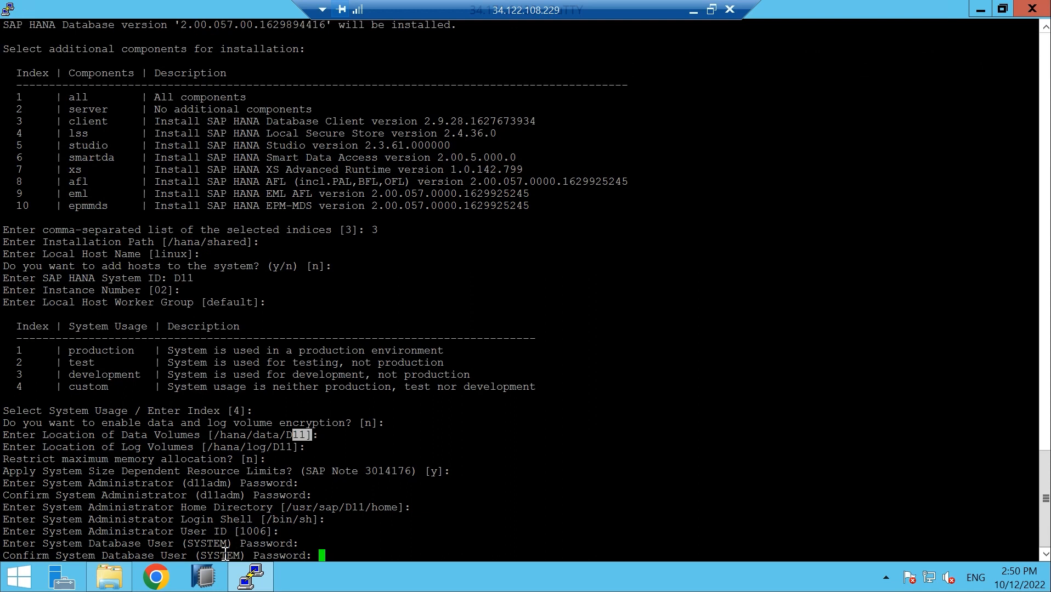
key(Return)
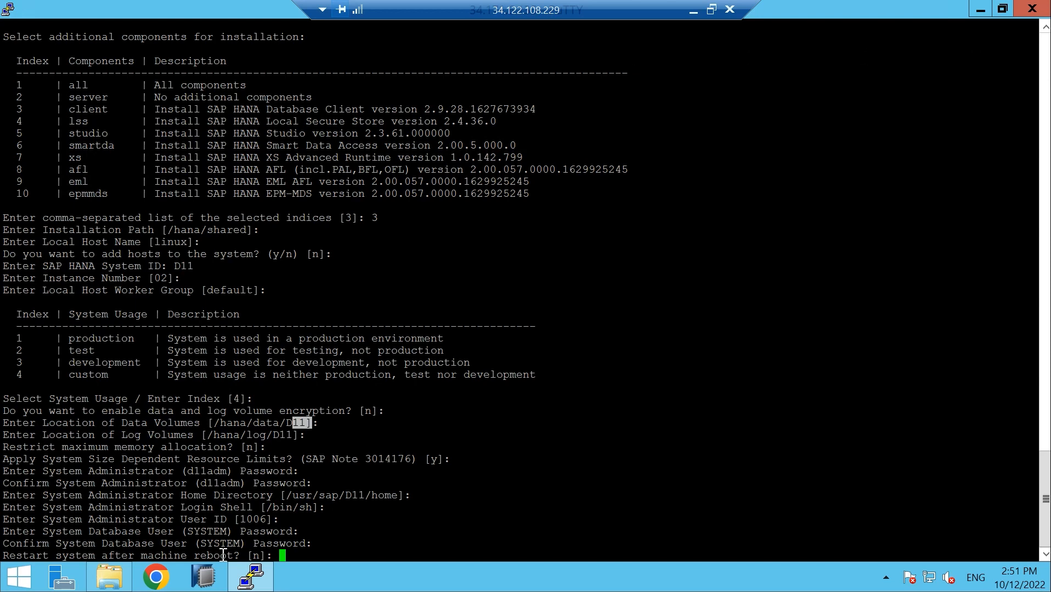
key(Return)
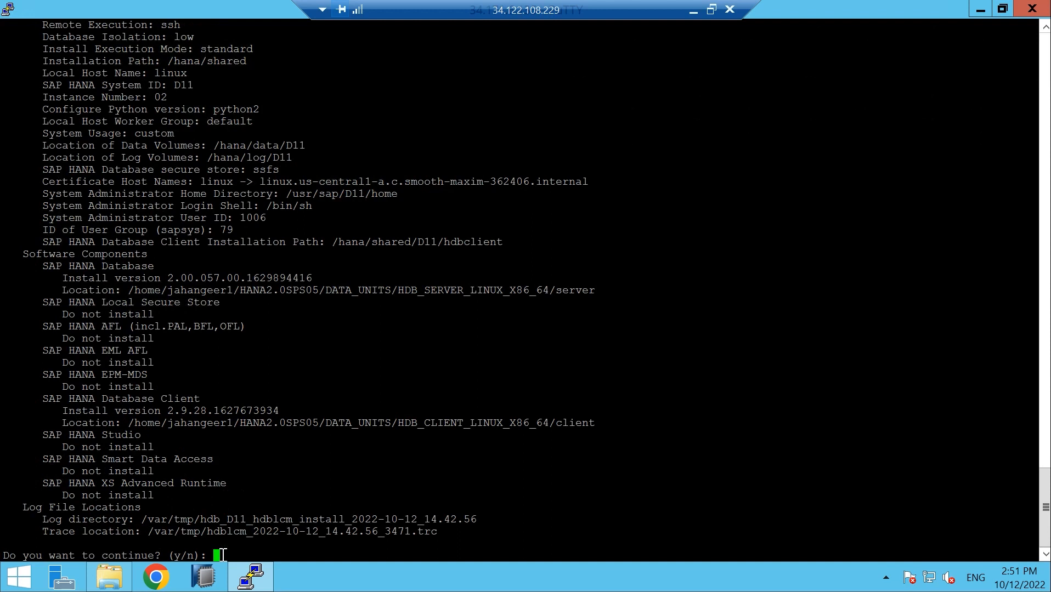
Answer y to the installation summary to start installing D11, then minimize PuTTY
text(y)
key(Return)
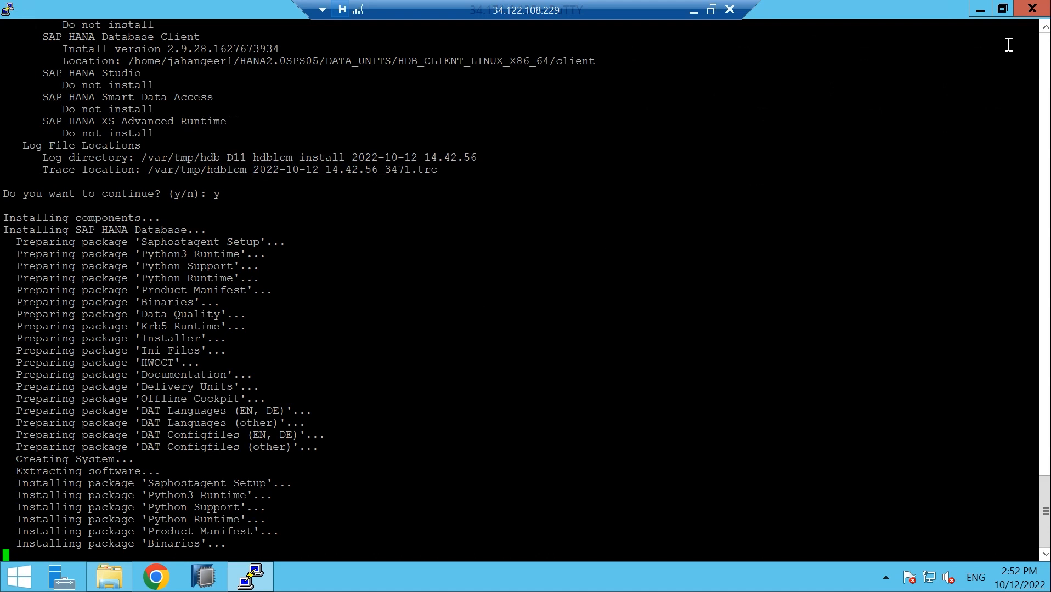
click(981, 10)
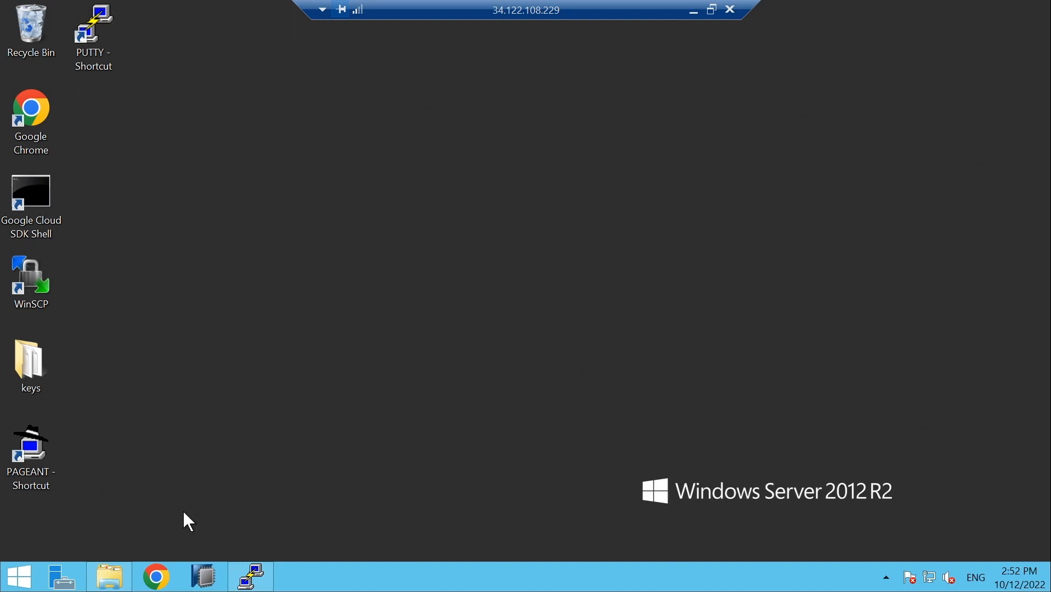
Navigate in File Explorer from Downloads into HANA2.0SPS05\DATA_UNITS
click(109, 576)
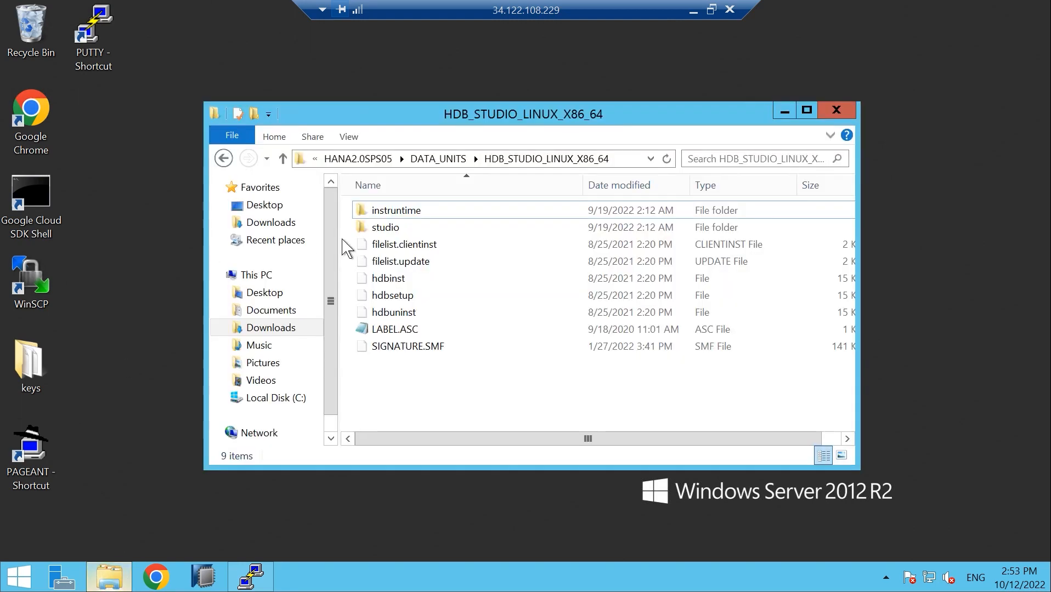
click(223, 159)
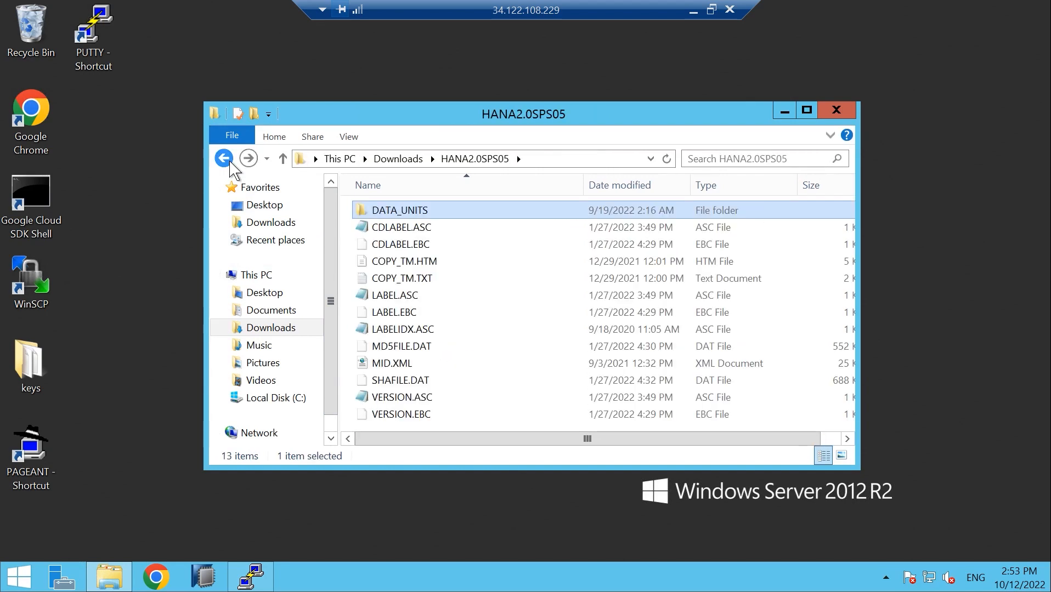
click(229, 162)
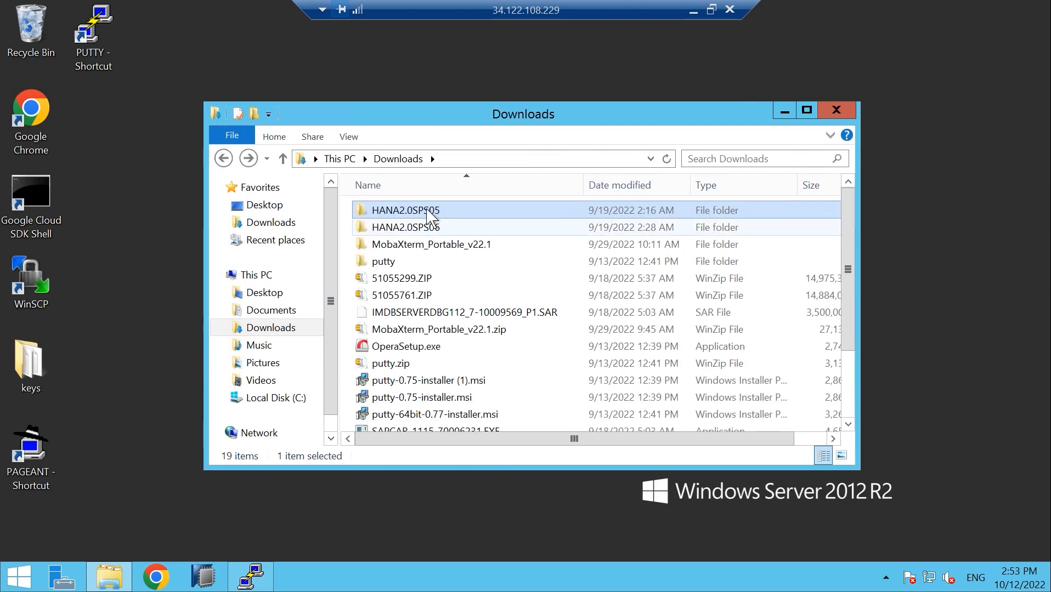
double_click(430, 217)
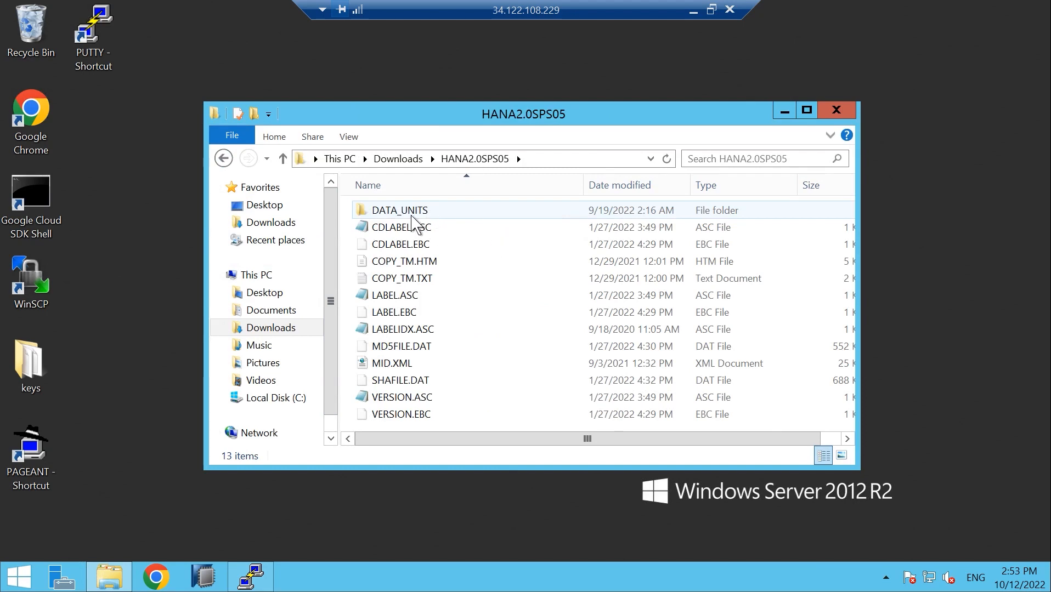
double_click(414, 213)
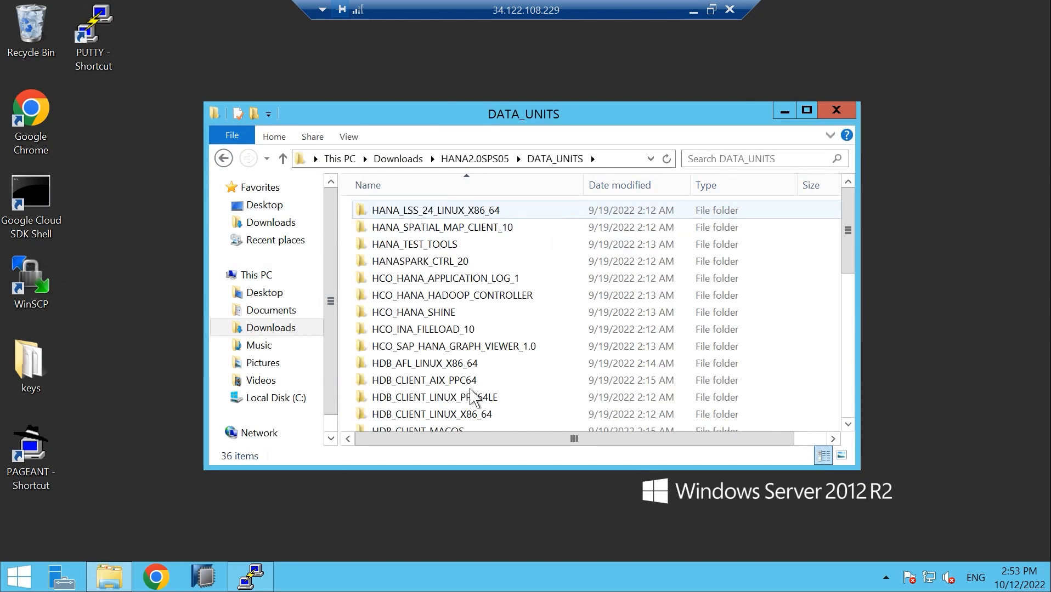
Scroll through the DATA_UNITS component folders and briefly check D11 install progress in PuTTY
drag(847, 241, 849, 368)
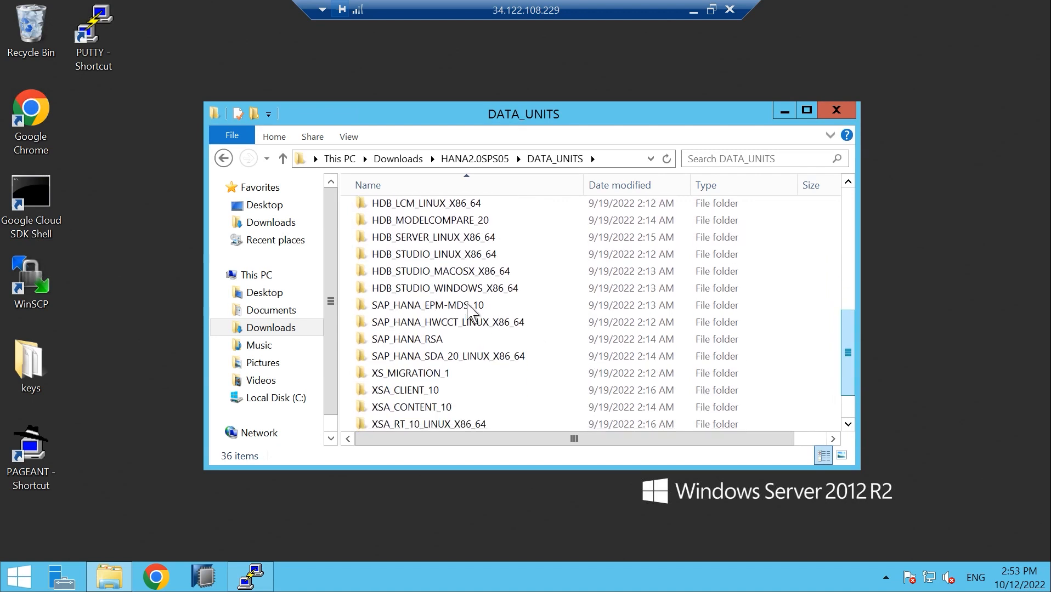
mouse_move(465, 290)
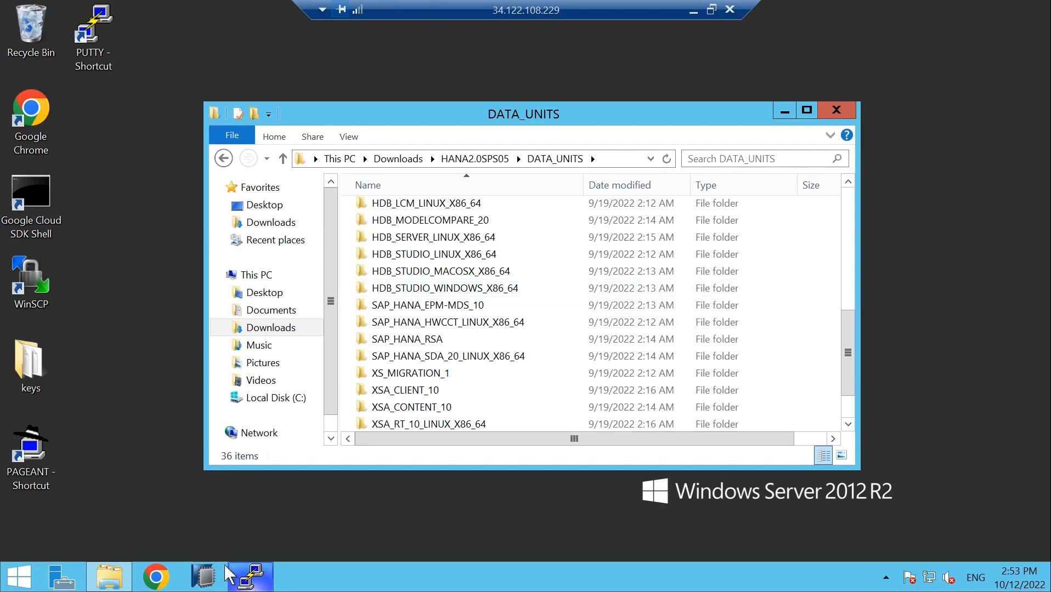
click(253, 578)
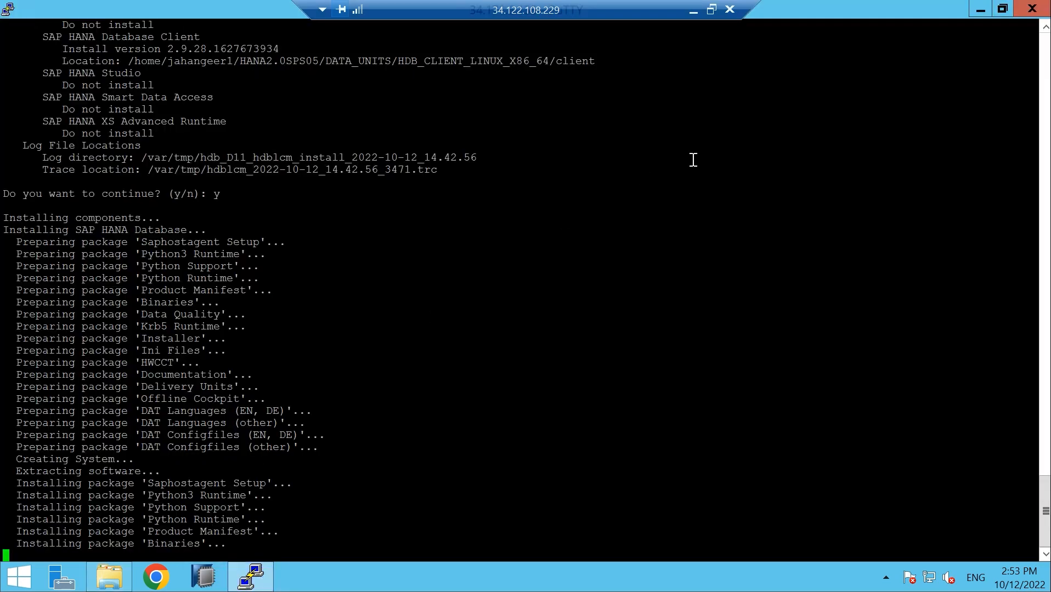
click(980, 9)
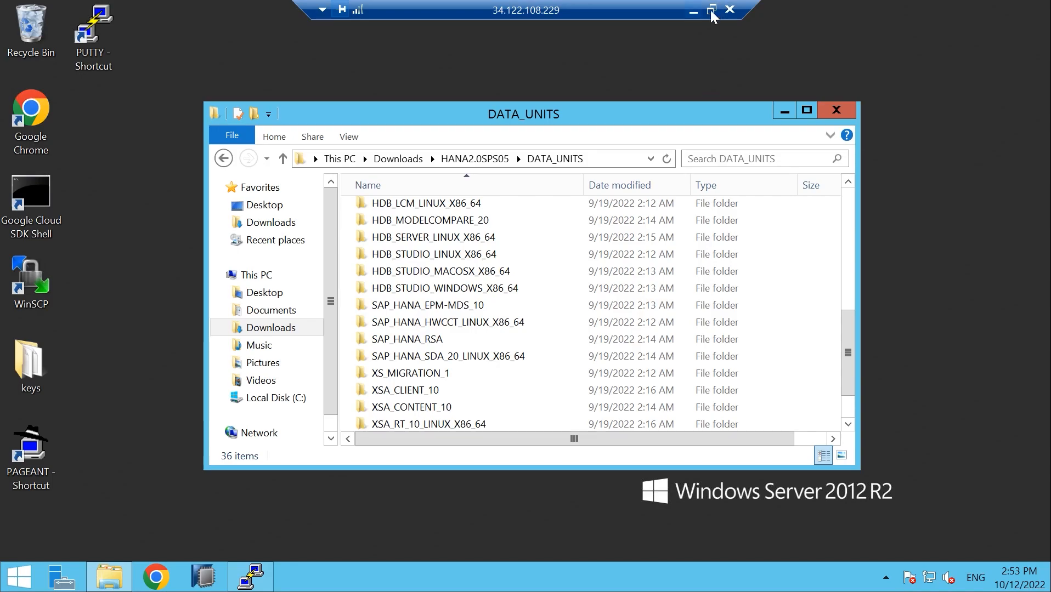
Minimize the remote desktop, show the Compute Engine VM instances page, and begin a new Zoom share
click(692, 11)
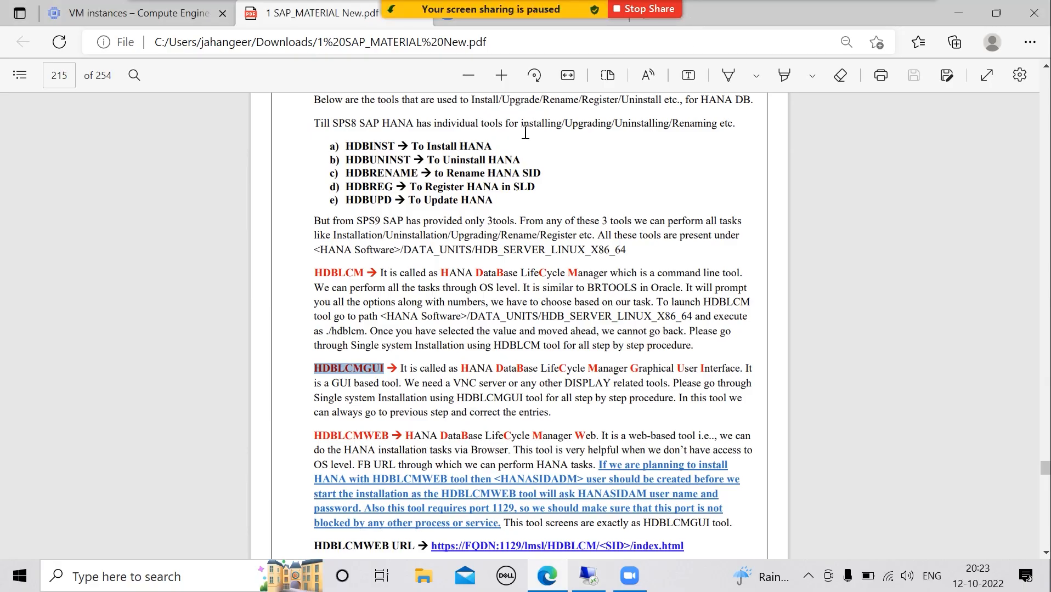
click(144, 17)
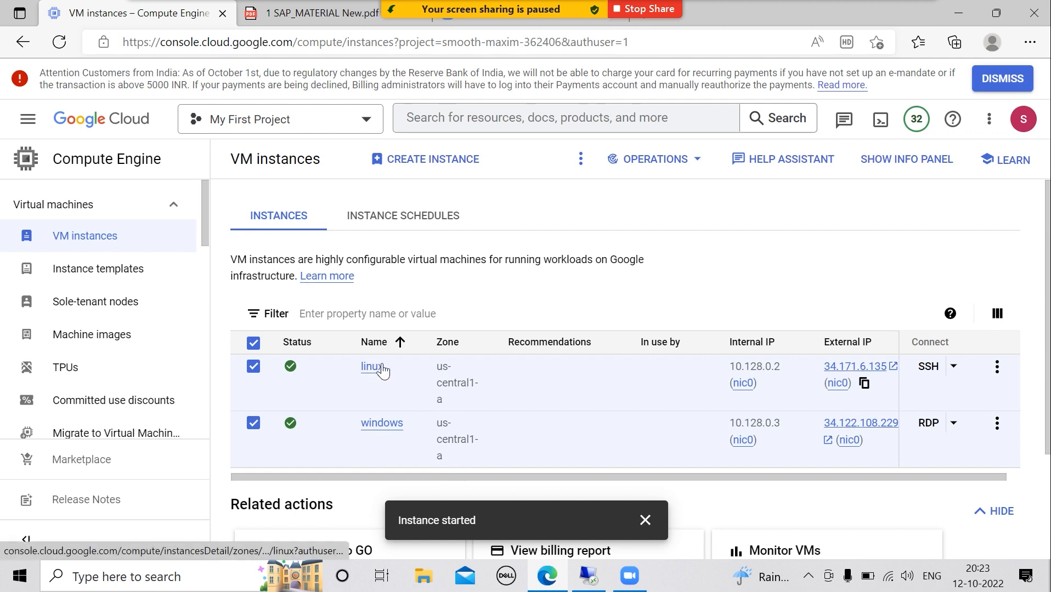
mouse_move(542, 33)
click(550, 31)
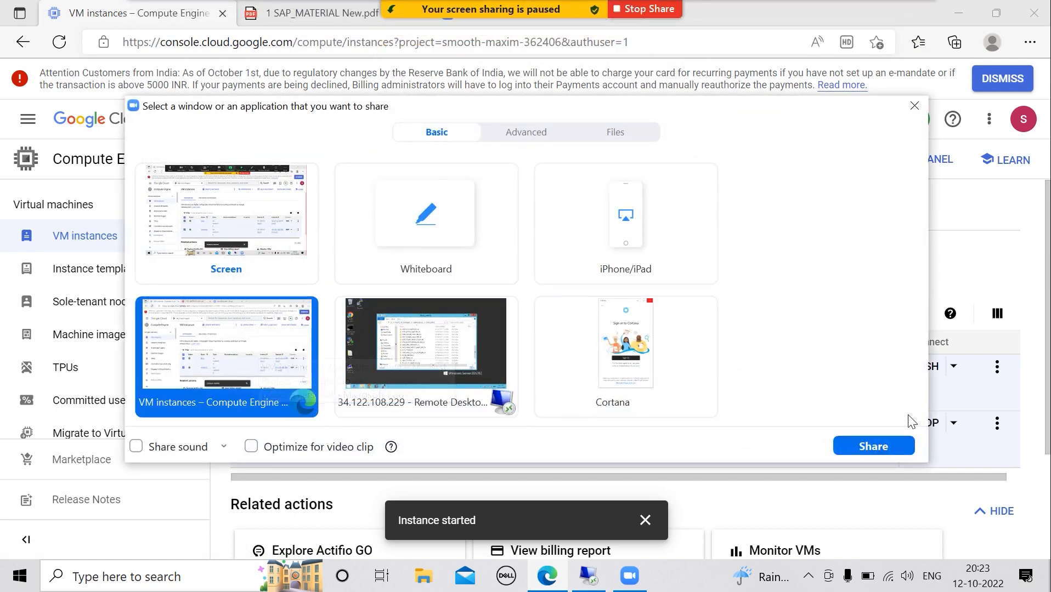
Switch the Zoom share to the '34.122.108.229 - Remote Desktop' window
click(866, 444)
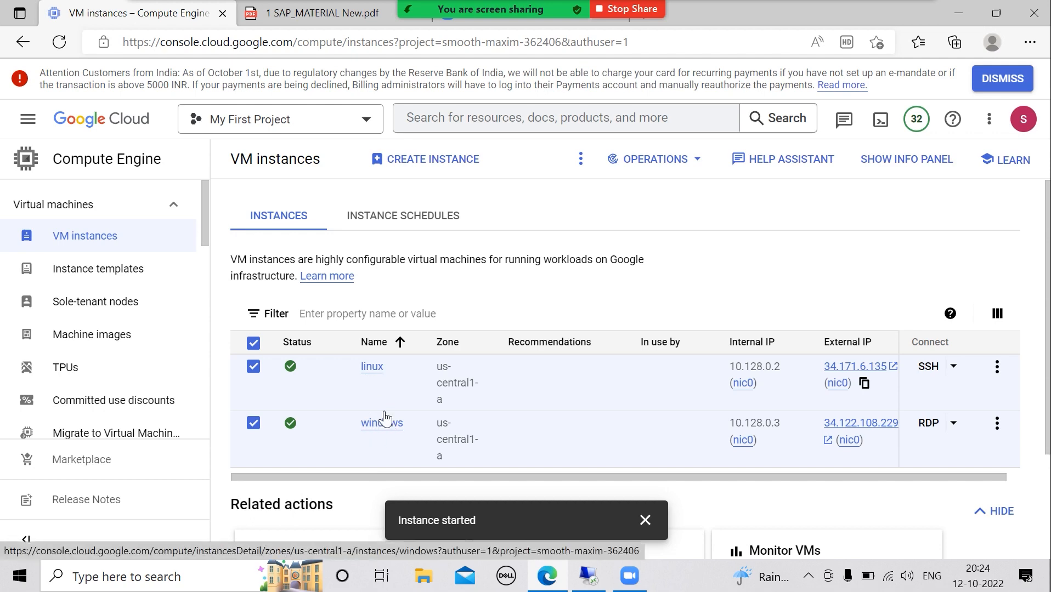
mouse_move(554, 17)
click(554, 17)
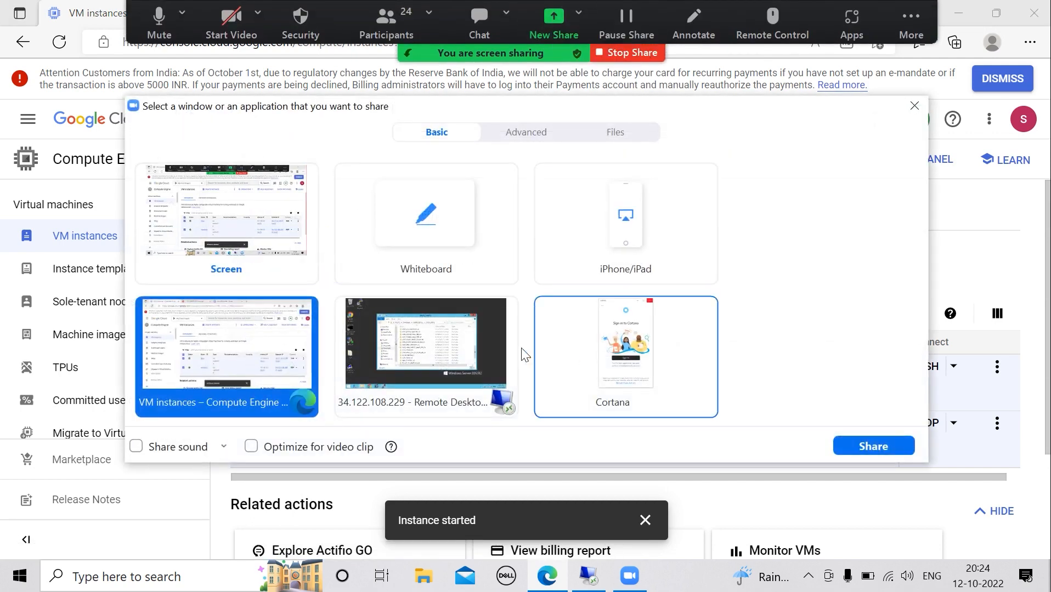
click(493, 384)
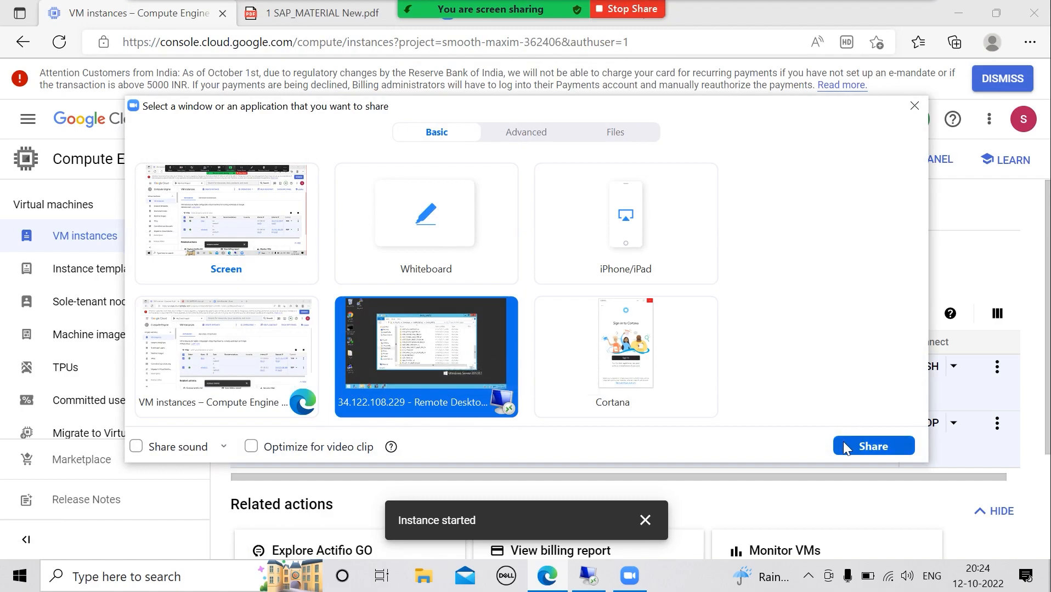
click(843, 441)
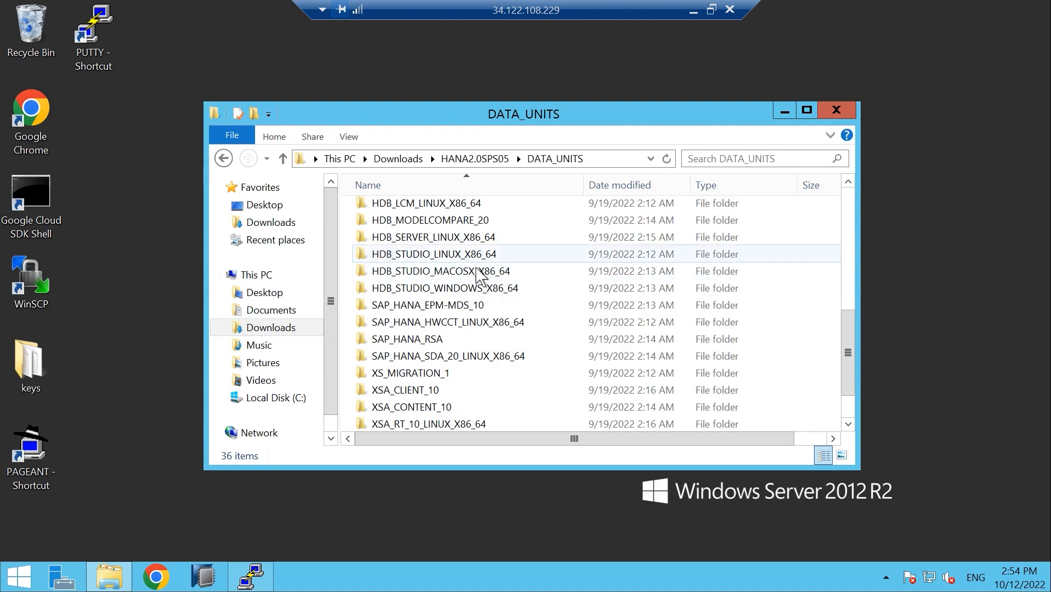
Run hdbsetup.exe from HDB_STUDIO_WINDOWS_X86_64, maximize it, and accept C:\Program Files\sap\hdbstudio
double_click(448, 295)
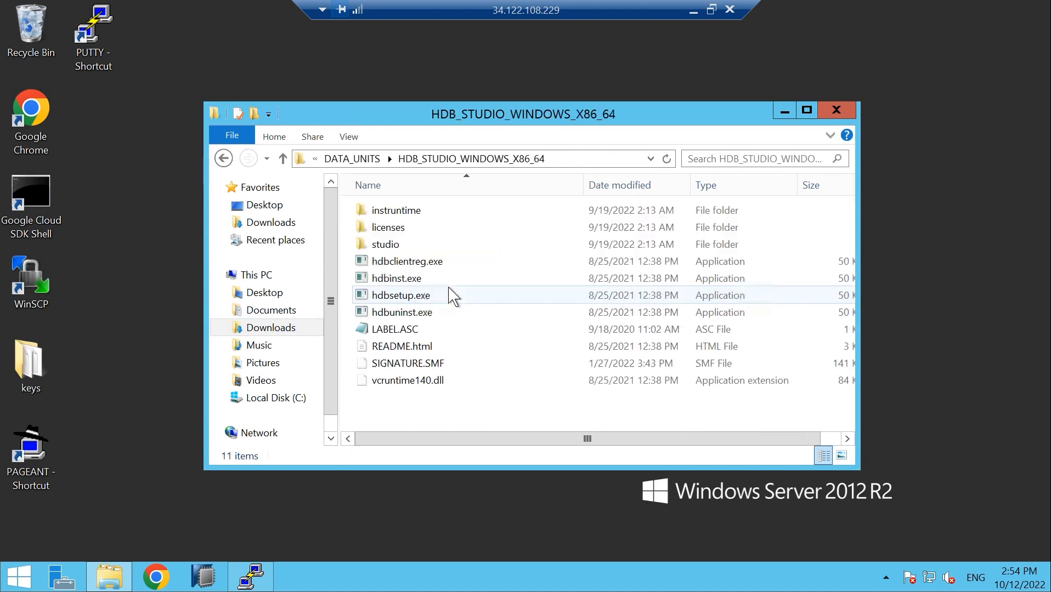
double_click(418, 296)
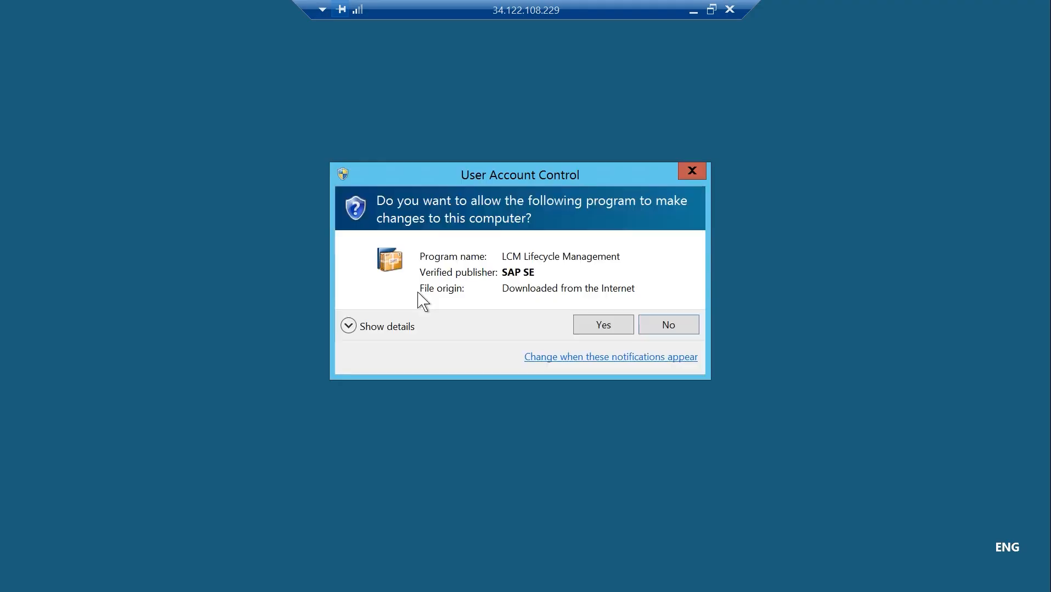
click(586, 325)
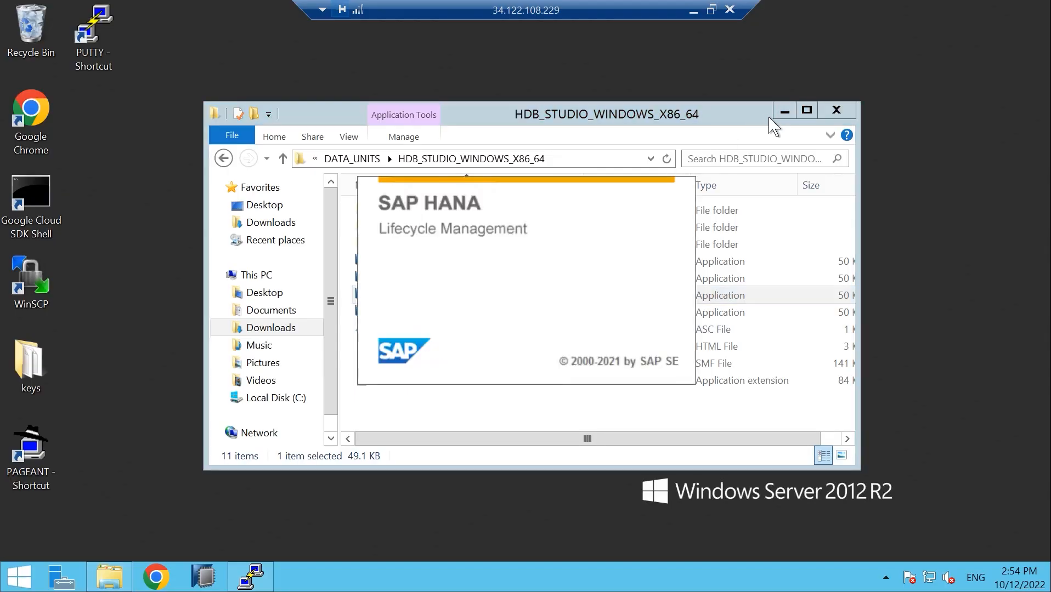
click(784, 111)
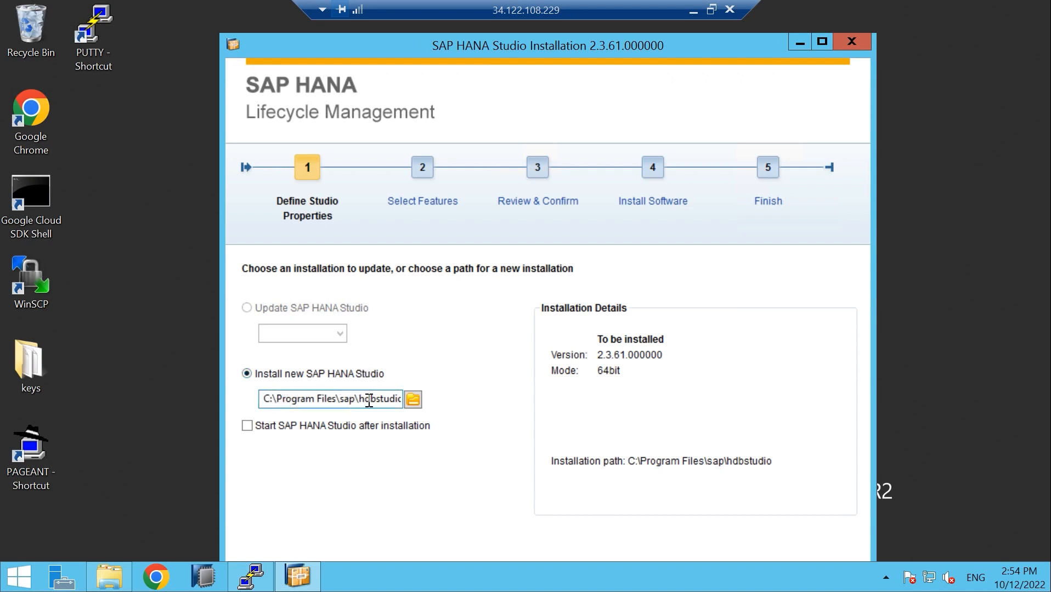
drag(641, 53, 619, 8)
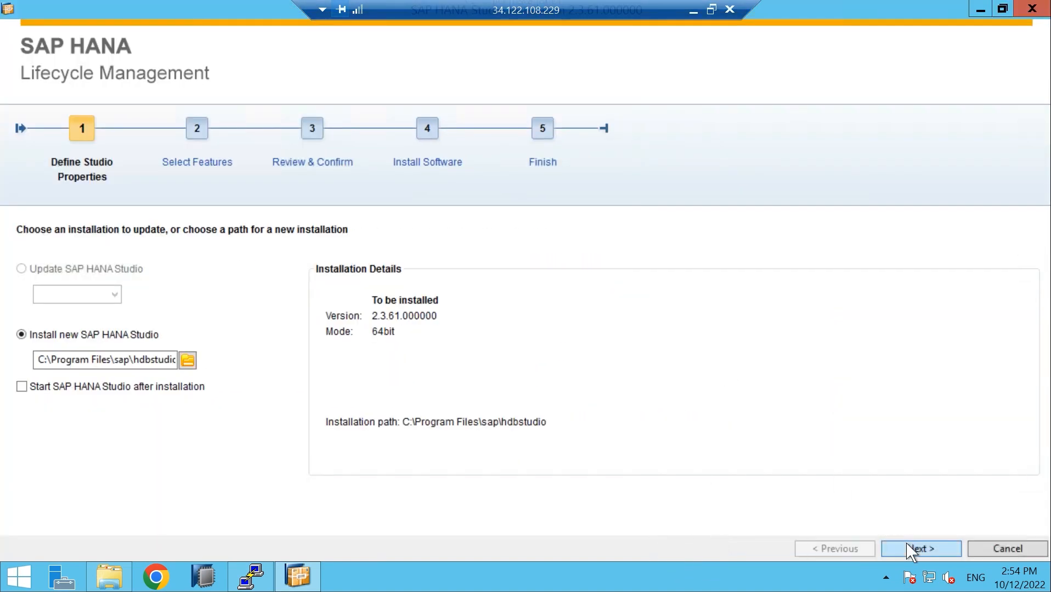
click(911, 550)
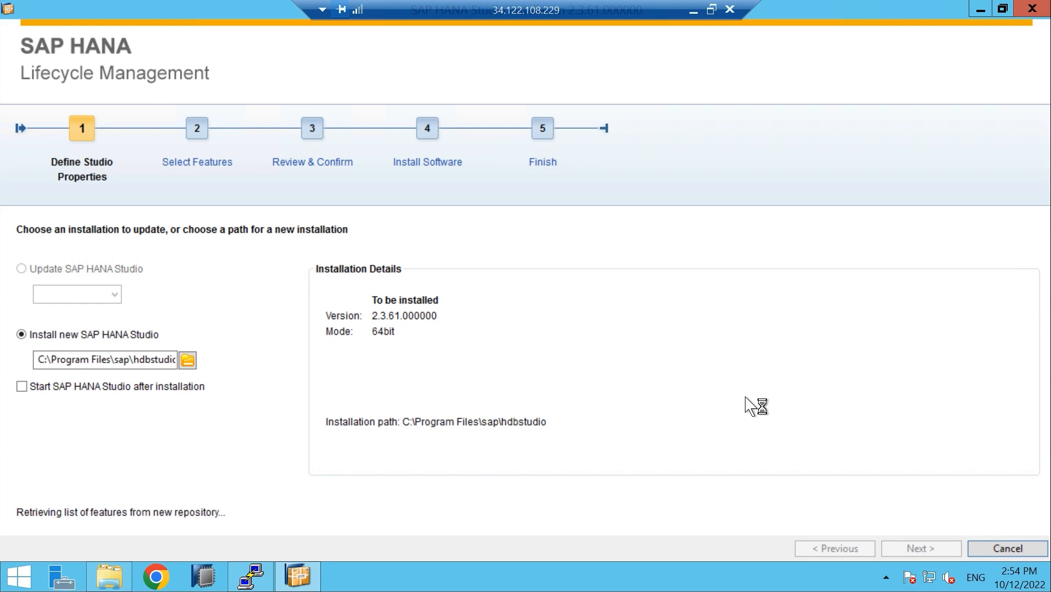
click(980, 10)
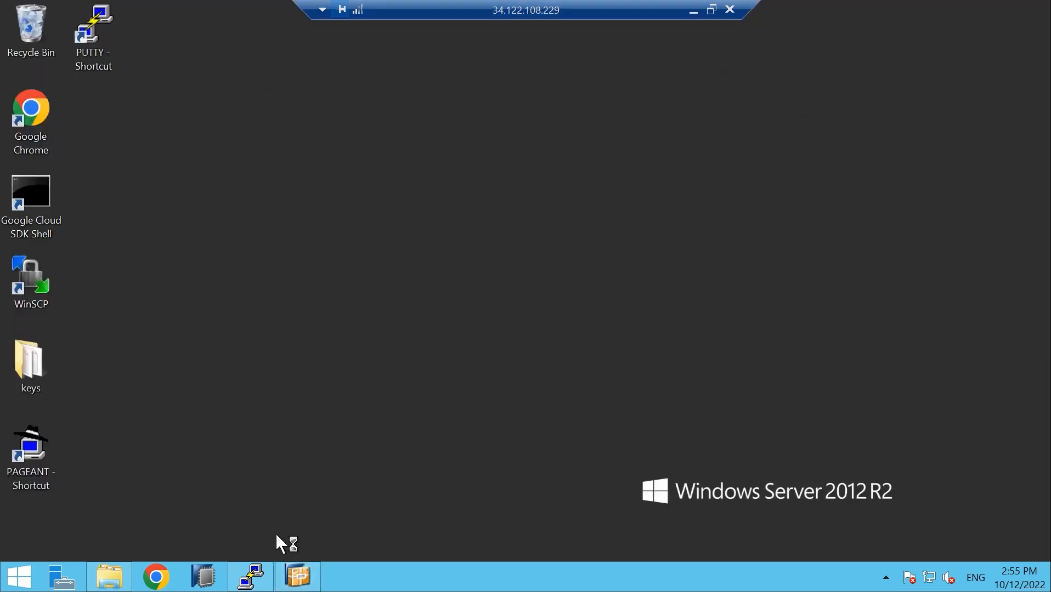
click(263, 579)
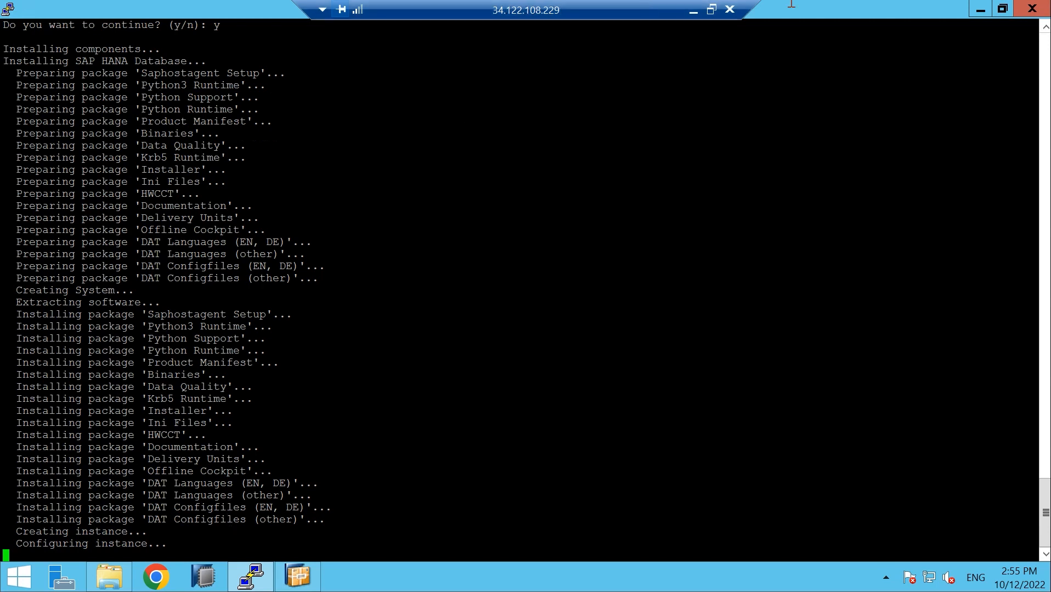
click(980, 10)
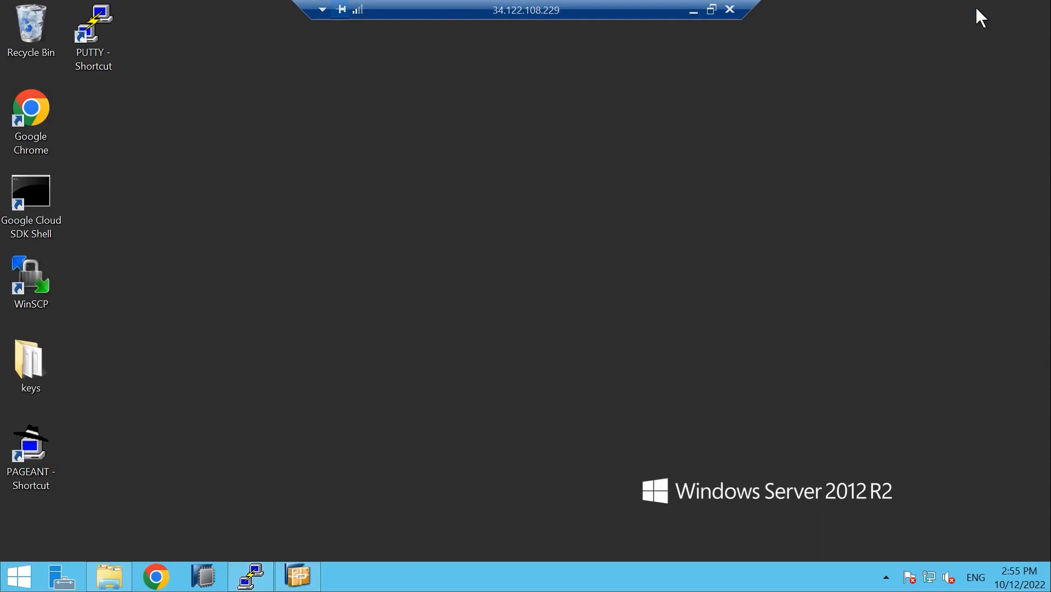
click(298, 576)
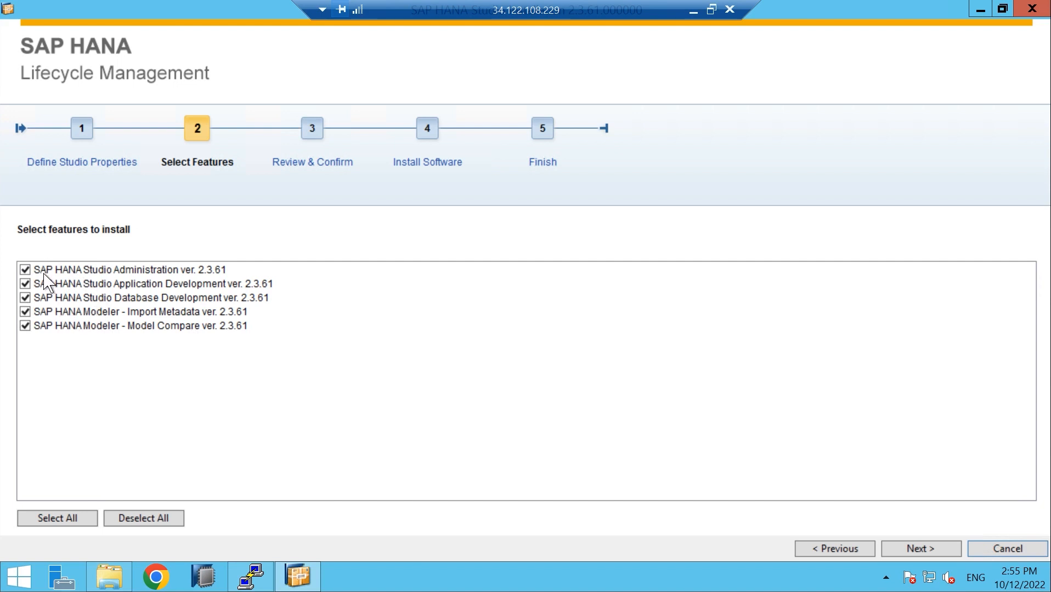
Uncheck Application Development so only Studio Administration installs, moving on to Review & Confirm
click(25, 284)
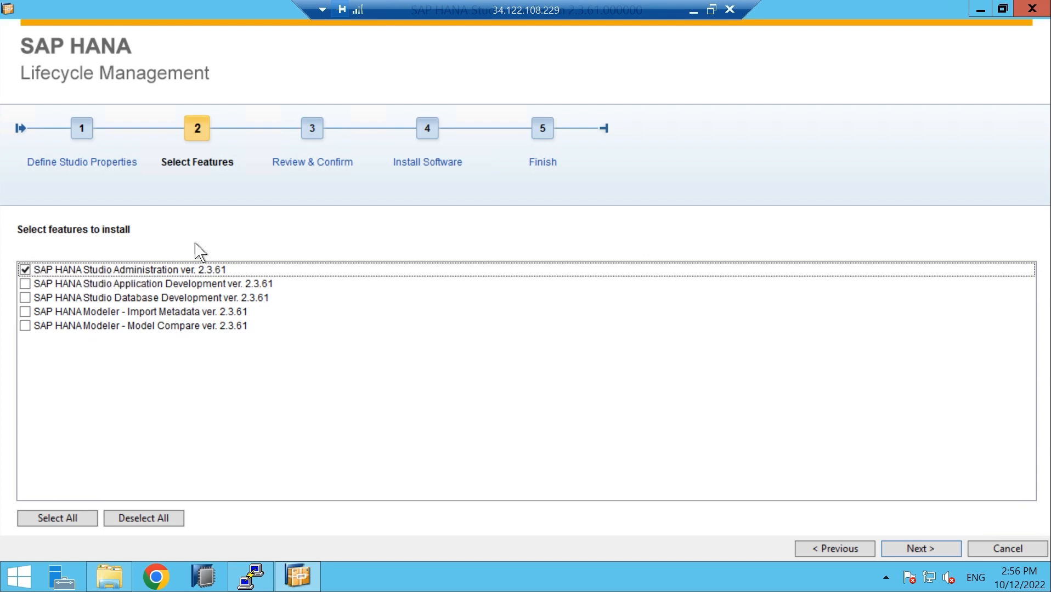
click(908, 549)
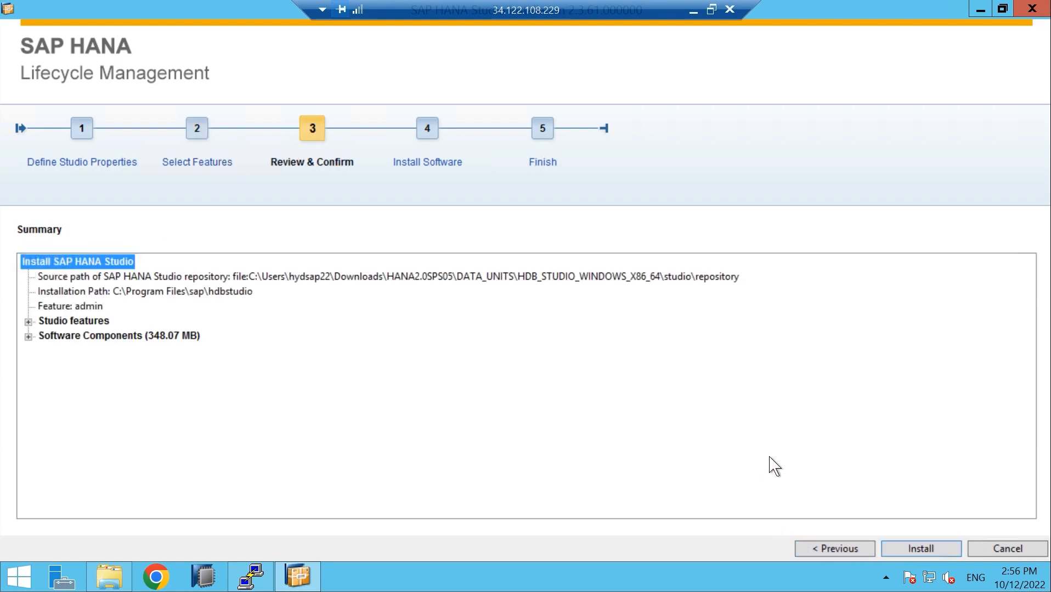
Start installing SAP HANA Studio from the installer's Summary page
click(920, 549)
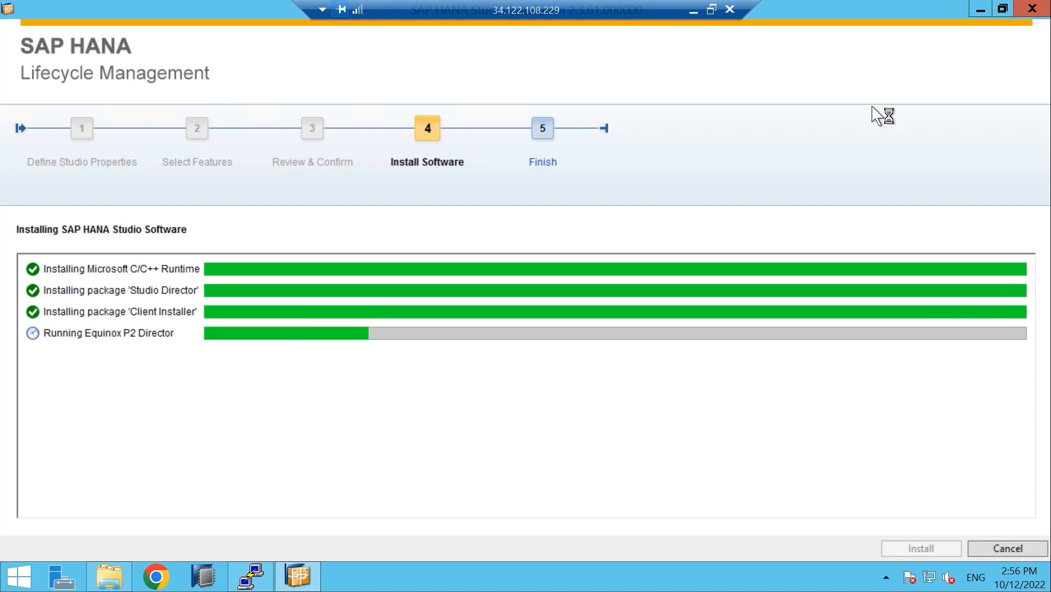
Restore the installer to a smaller window while the Studio packages keep installing
click(1002, 9)
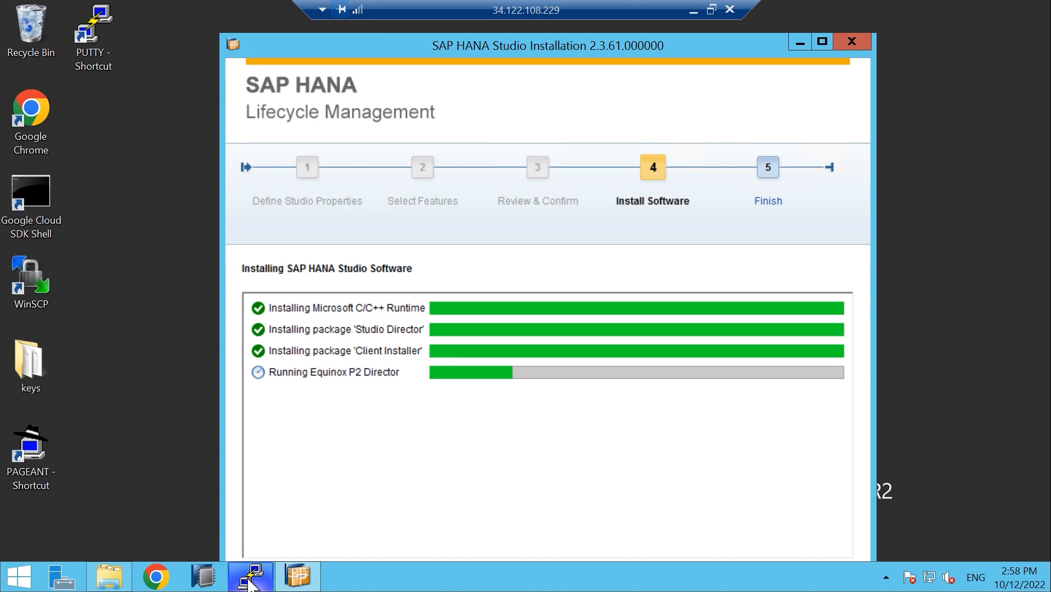
Check the PuTTY log for started HANA processes, then return to the finished Studio installer
click(249, 581)
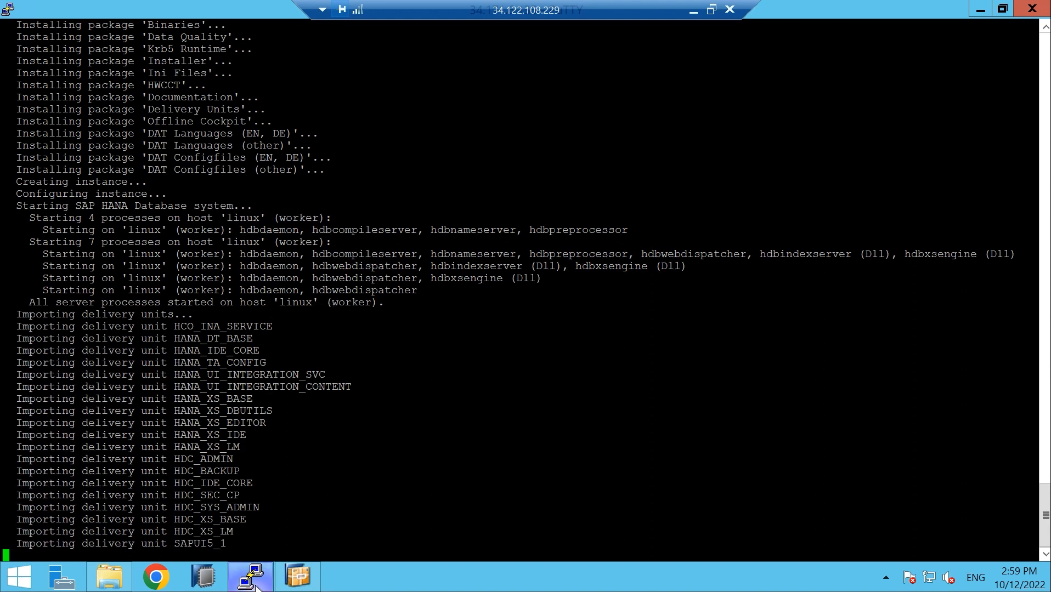
mouse_move(255, 587)
click(299, 576)
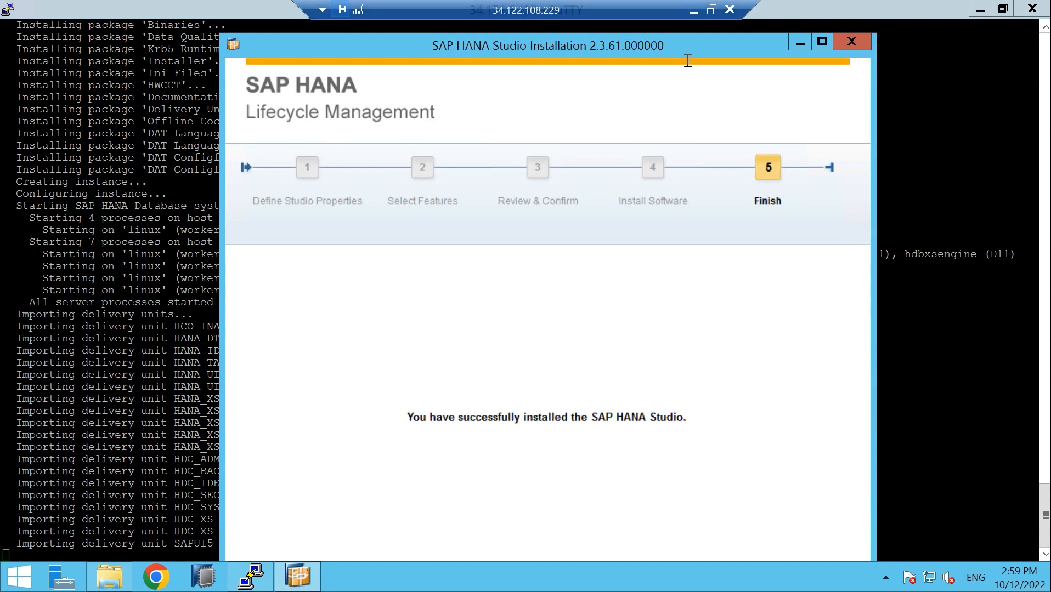
Maximize the finished Studio installer, close it with Finish, and minimize PuTTY
drag(682, 44, 642, 1)
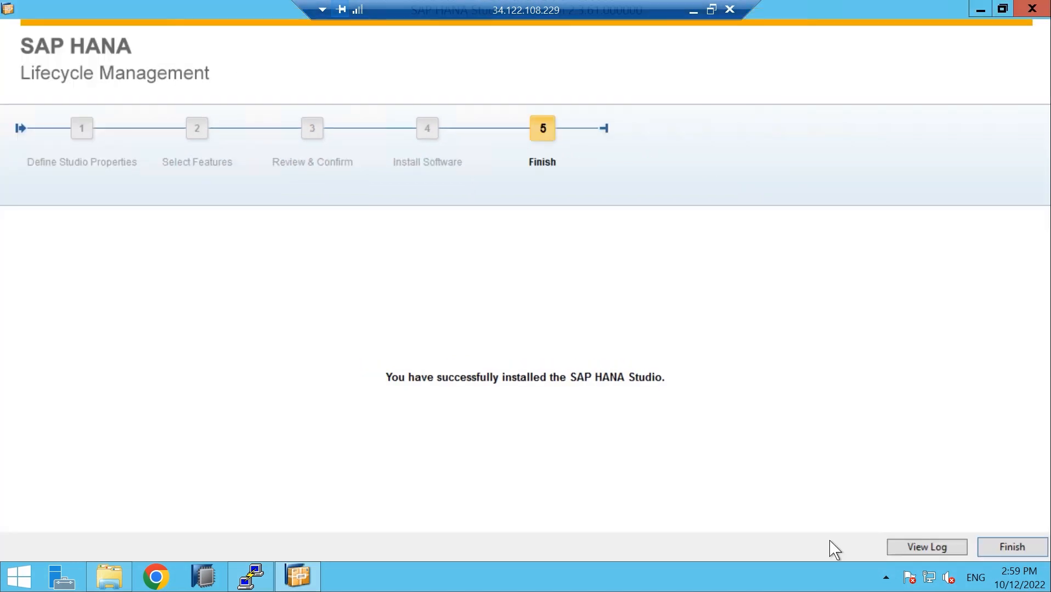
click(999, 549)
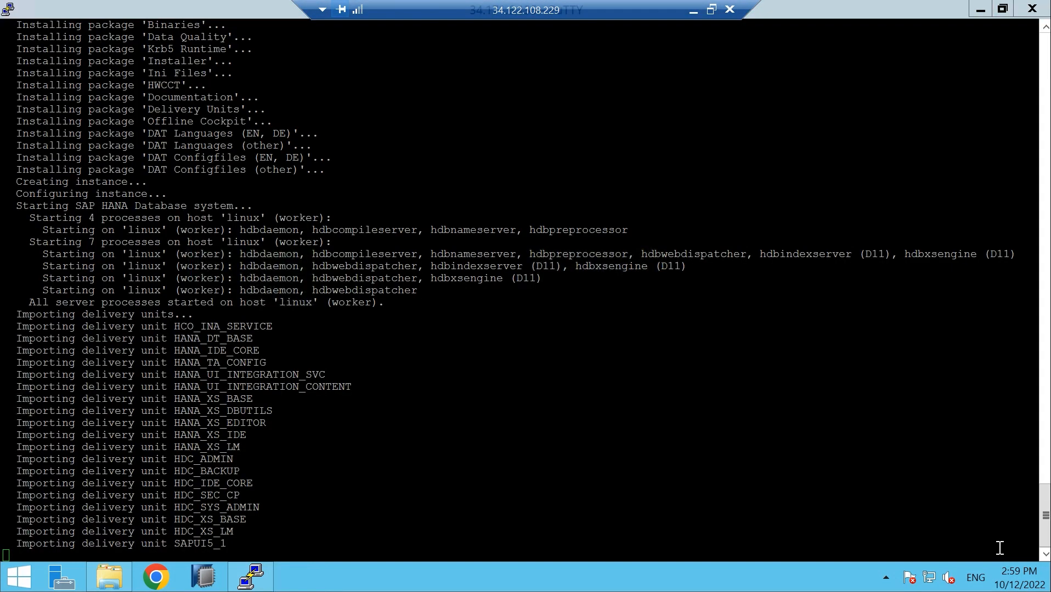
click(979, 10)
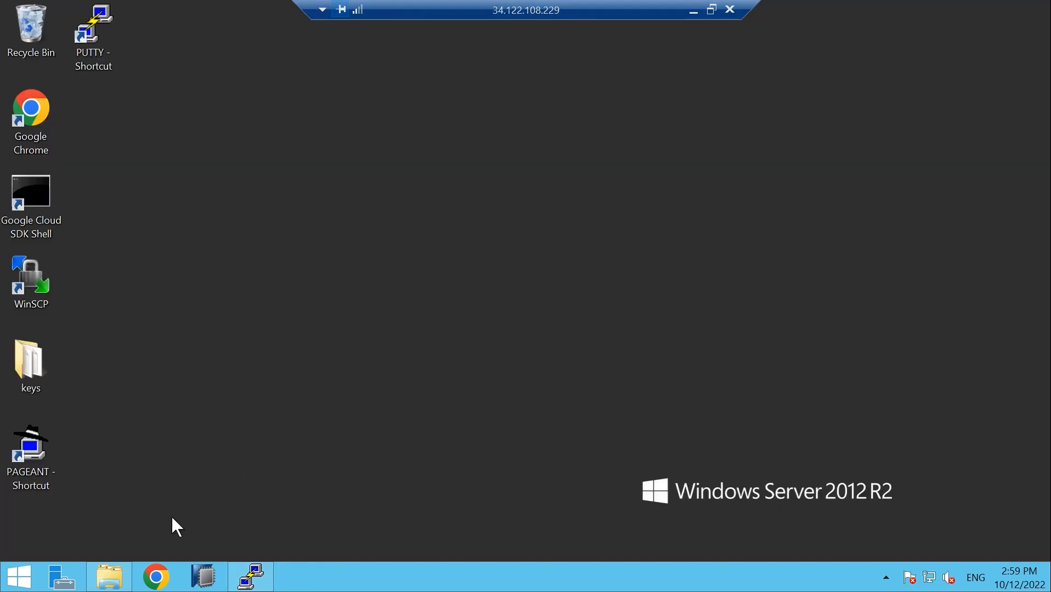
Launch SAP HANA Studio and select the SYSTEMDB@B11 system
click(204, 582)
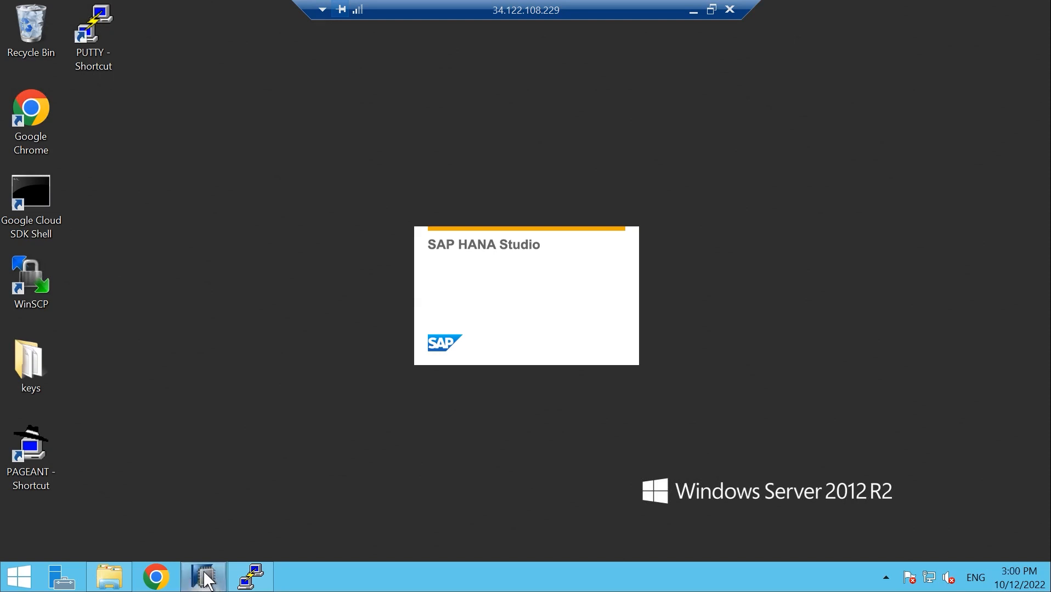
mouse_move(207, 579)
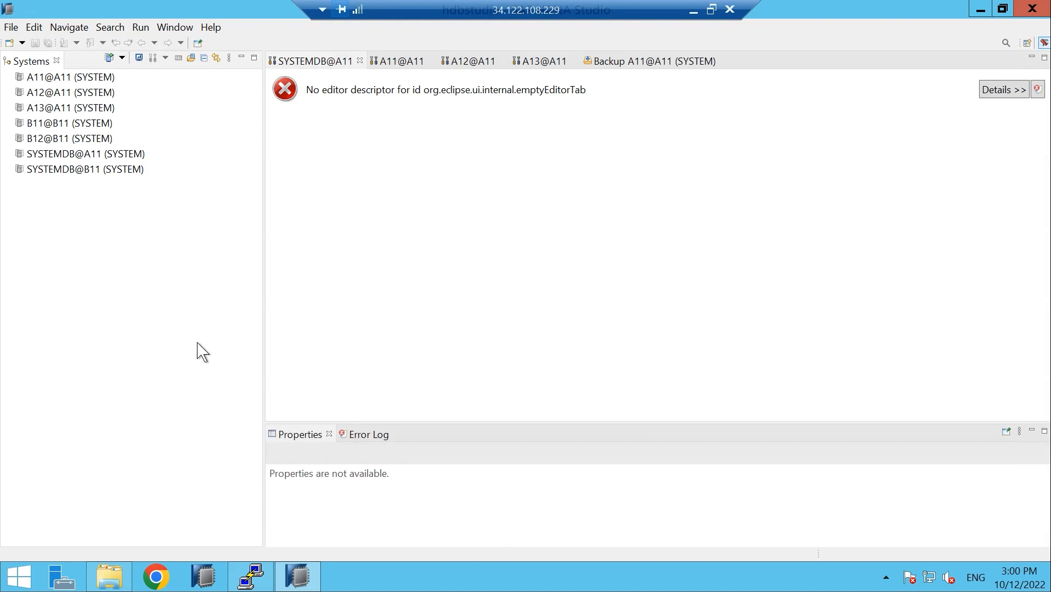
click(74, 169)
Close the Backup A11@A11, A13, A12, A11 and SYSTEMDB@A11 editors, then switch to PuTTY
click(723, 61)
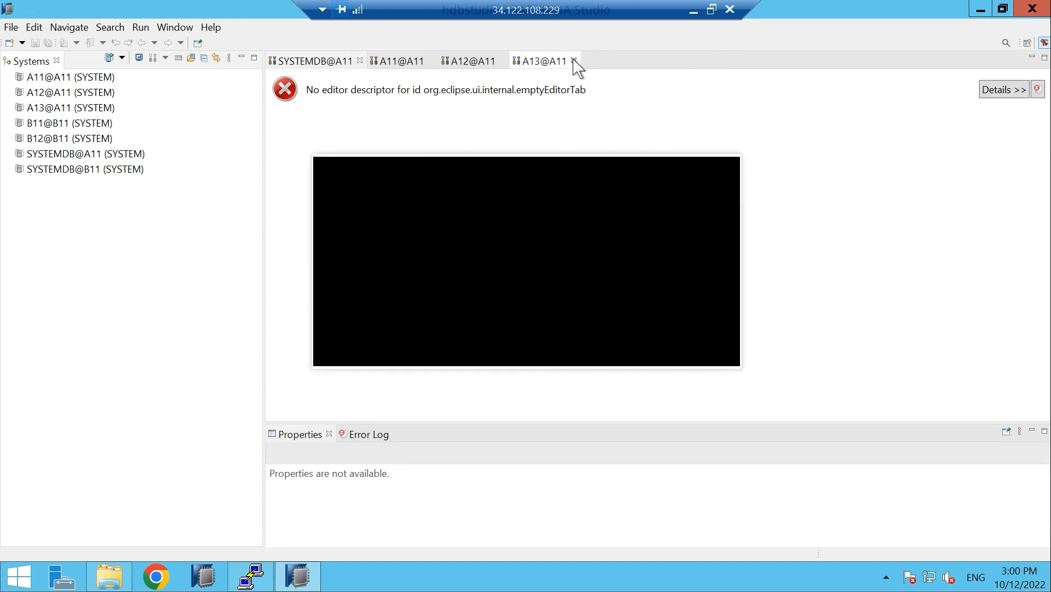
click(574, 61)
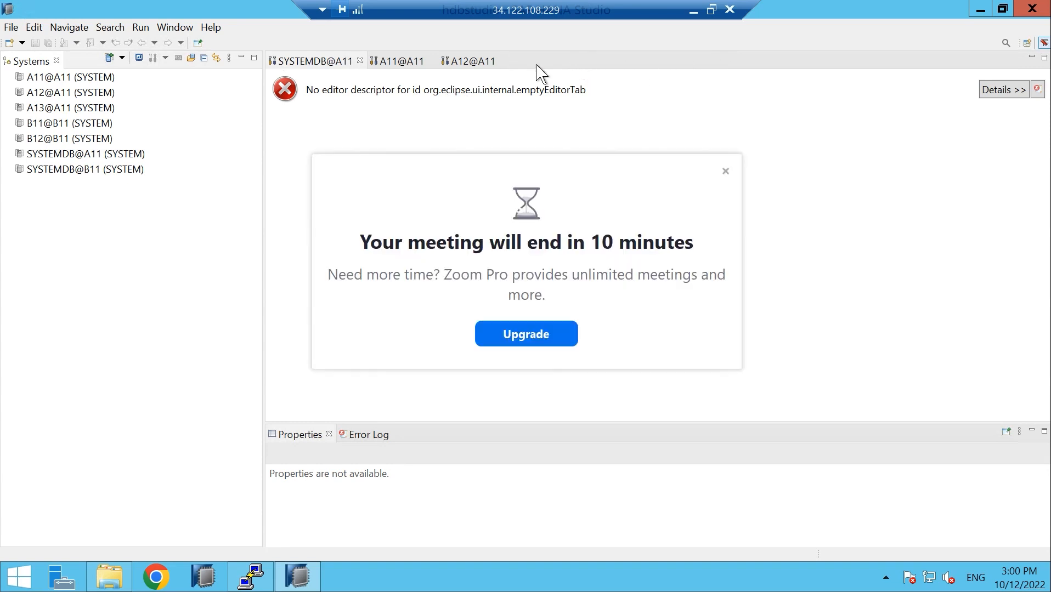
click(724, 172)
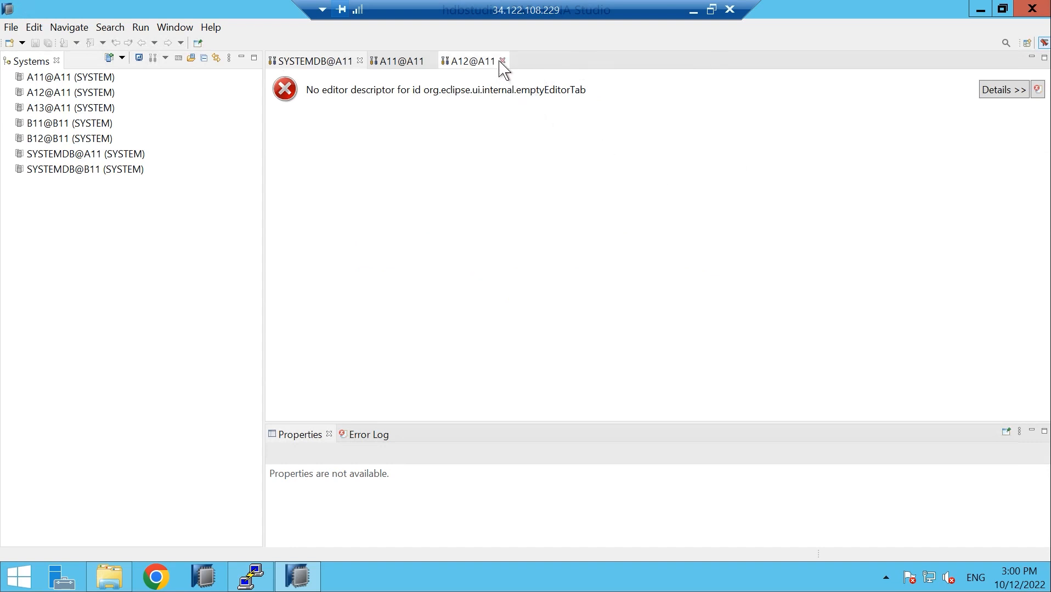
click(502, 61)
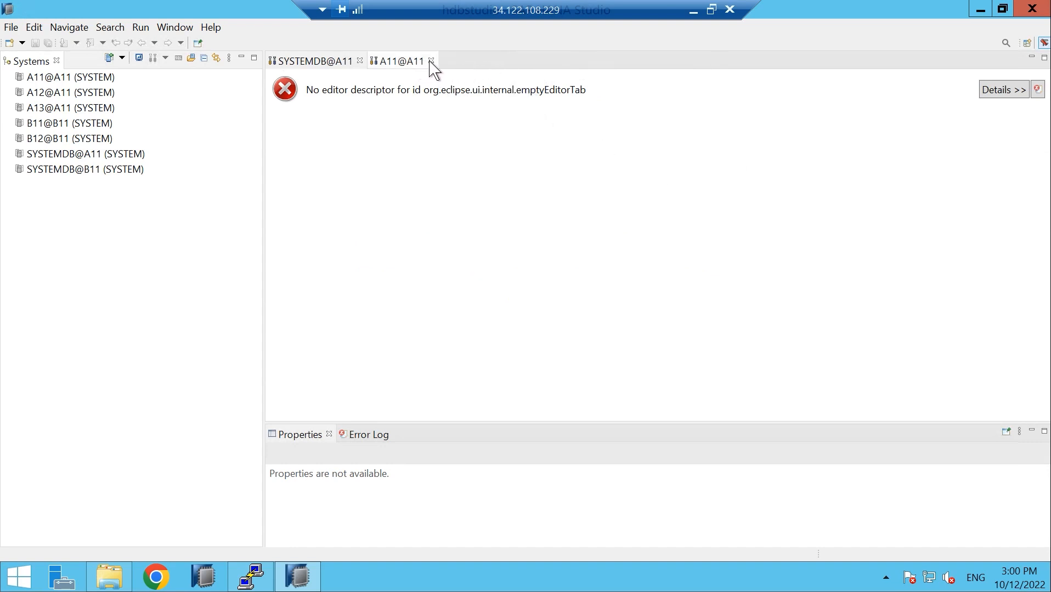
click(432, 61)
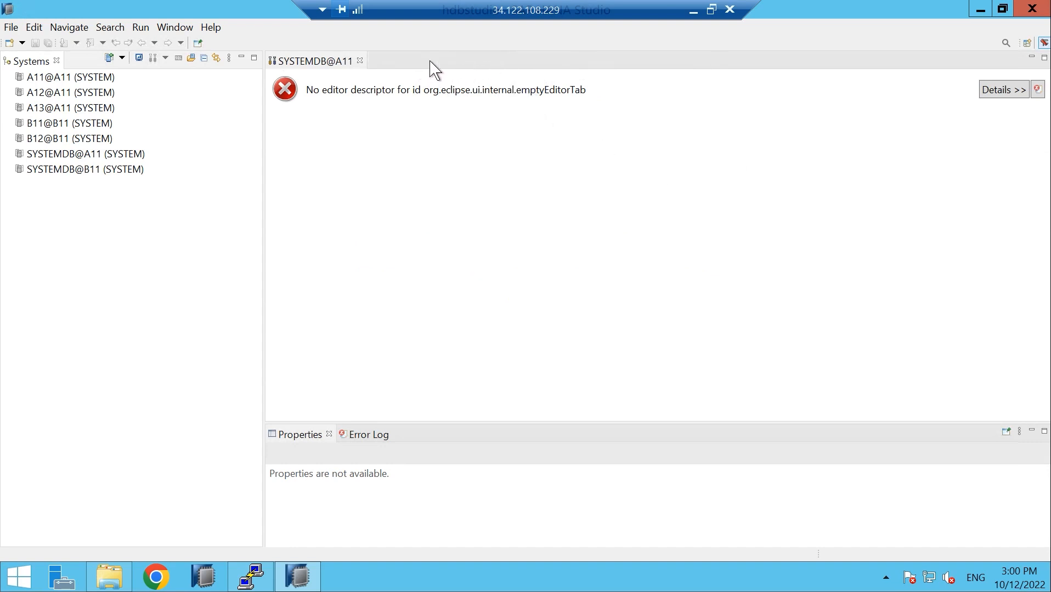
click(360, 61)
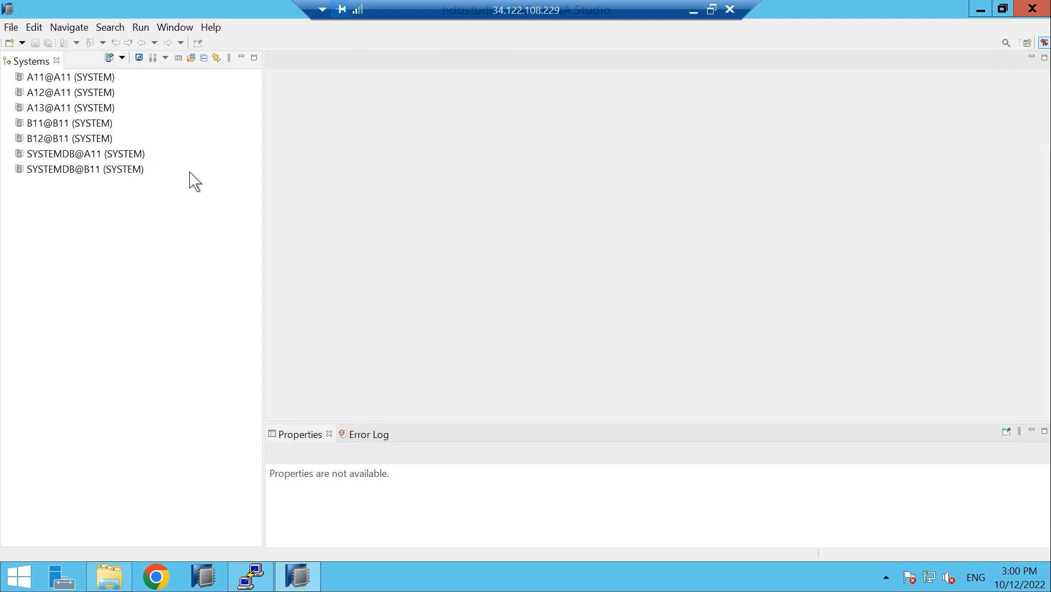
click(981, 10)
click(244, 574)
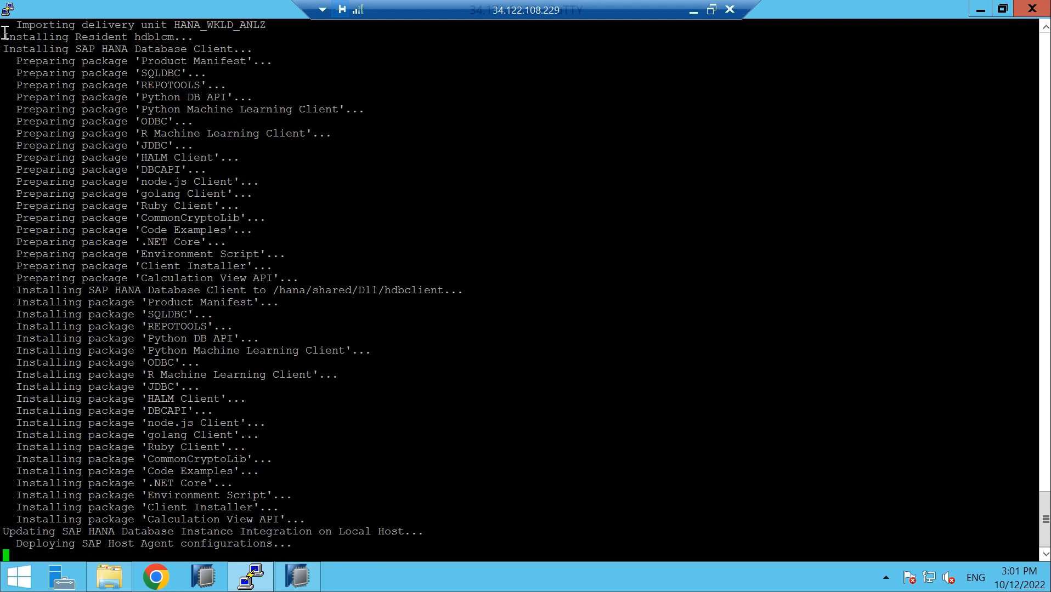
Confirm 'SAP HANA Database System installed' and inspect the hdblcm.log path under /var/tmp
drag(4, 34, 173, 37)
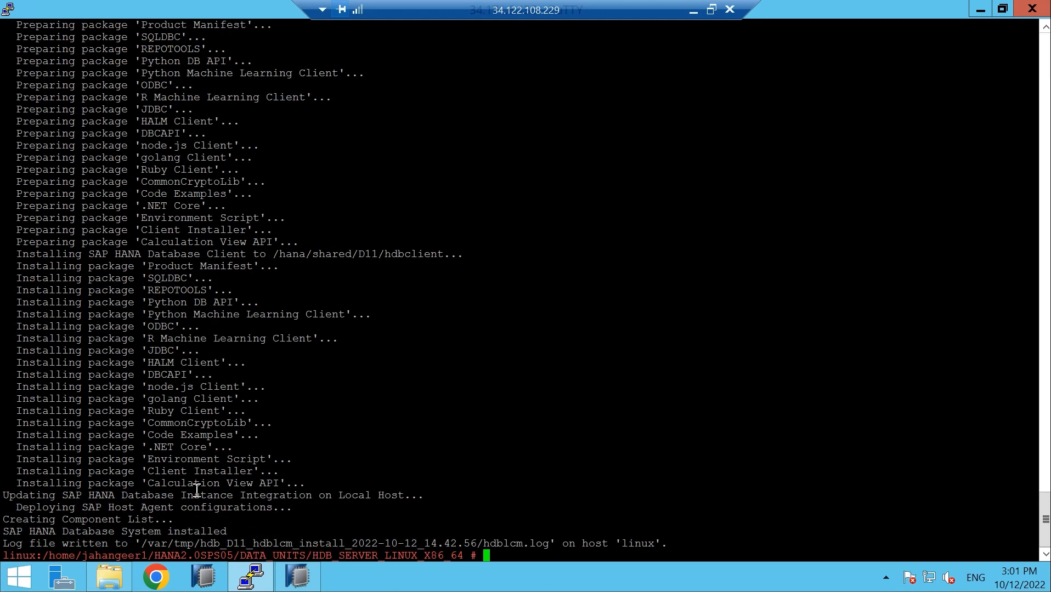
drag(142, 543, 200, 548)
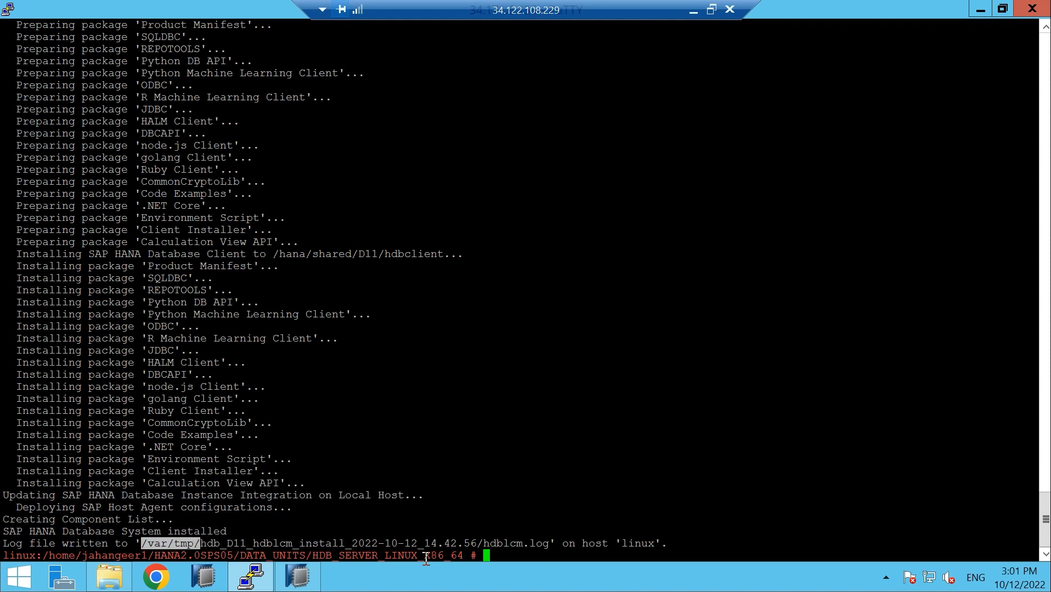
drag(485, 543, 551, 547)
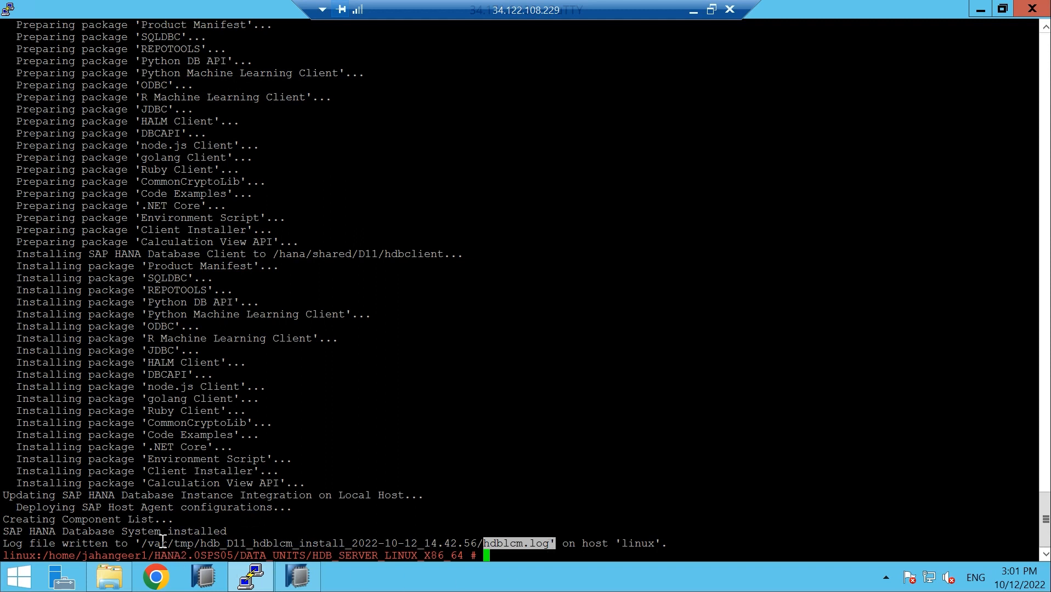
drag(144, 543, 519, 537)
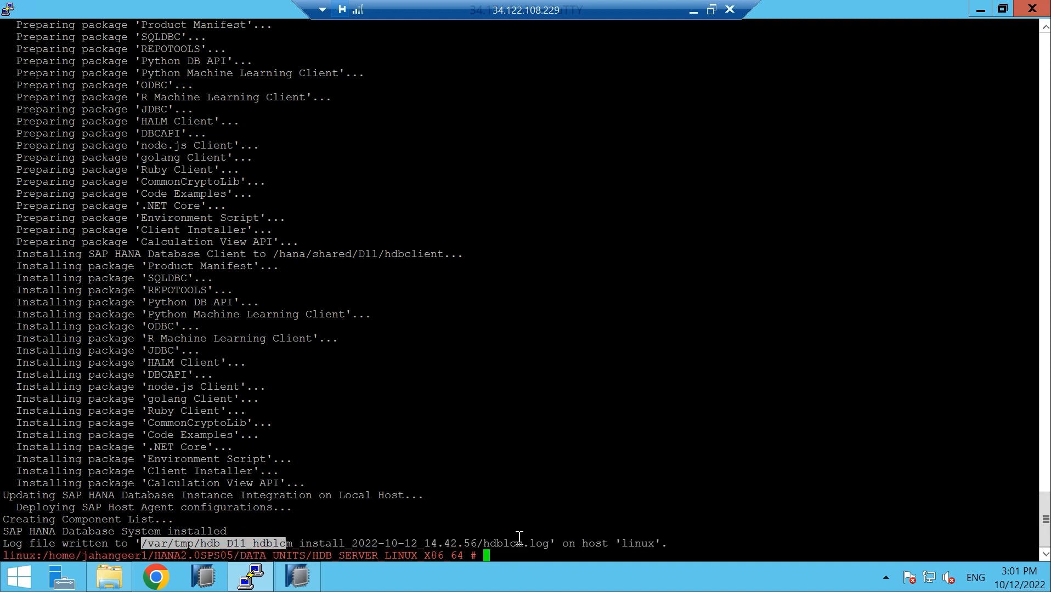
click(530, 545)
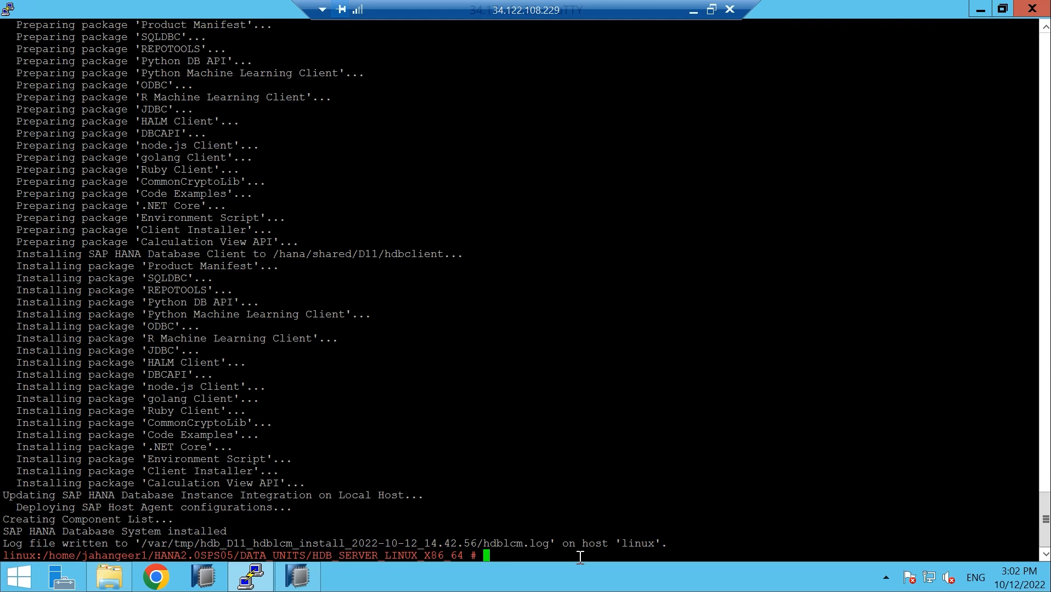
Bring HANA Studio forward and choose Add System... from the Systems view's context menu
click(980, 10)
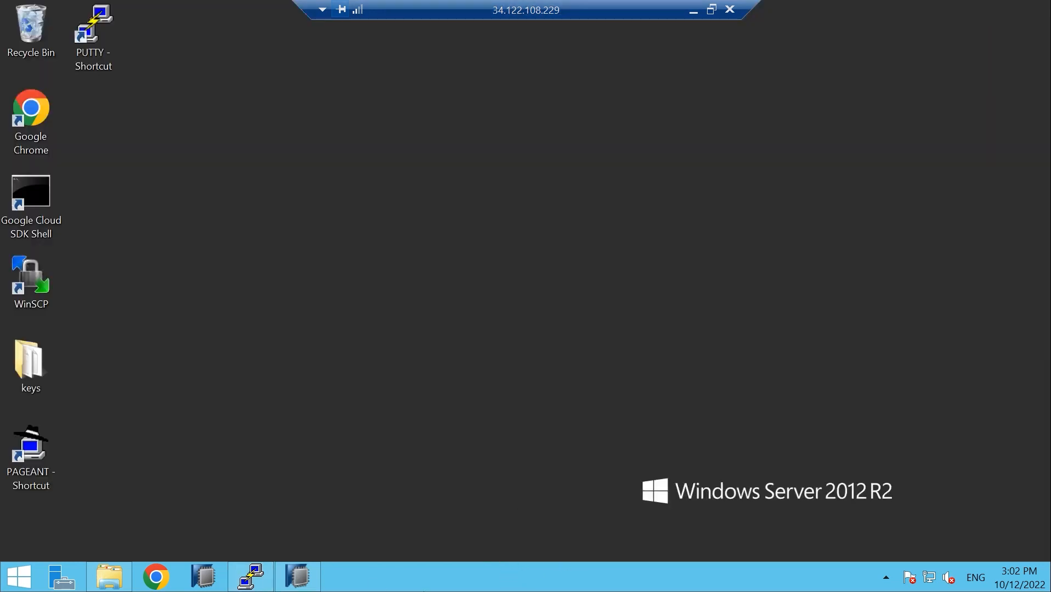
click(306, 582)
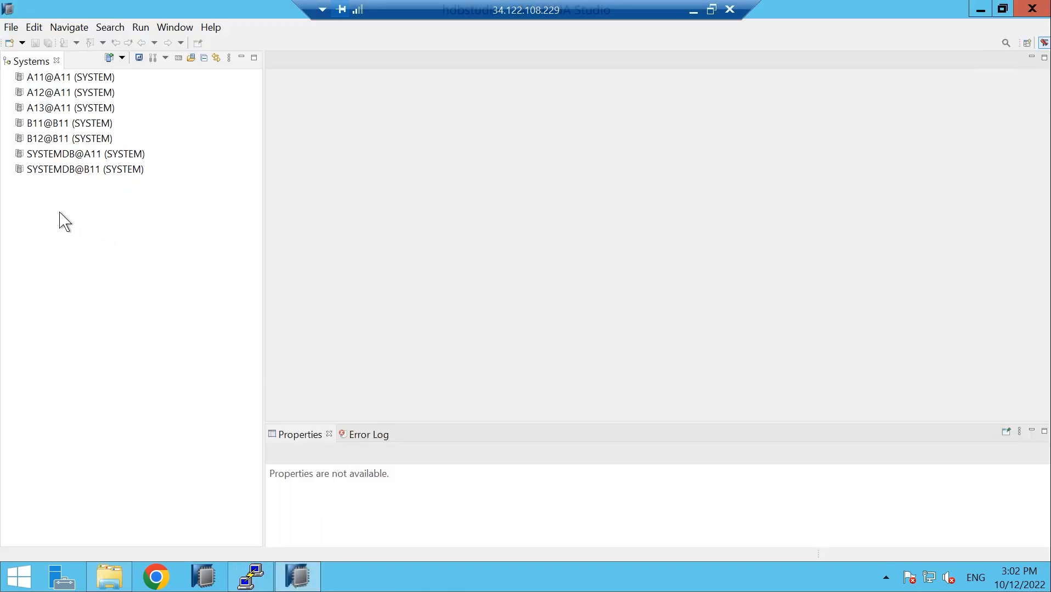
click(41, 211)
right_click(37, 203)
click(363, 240)
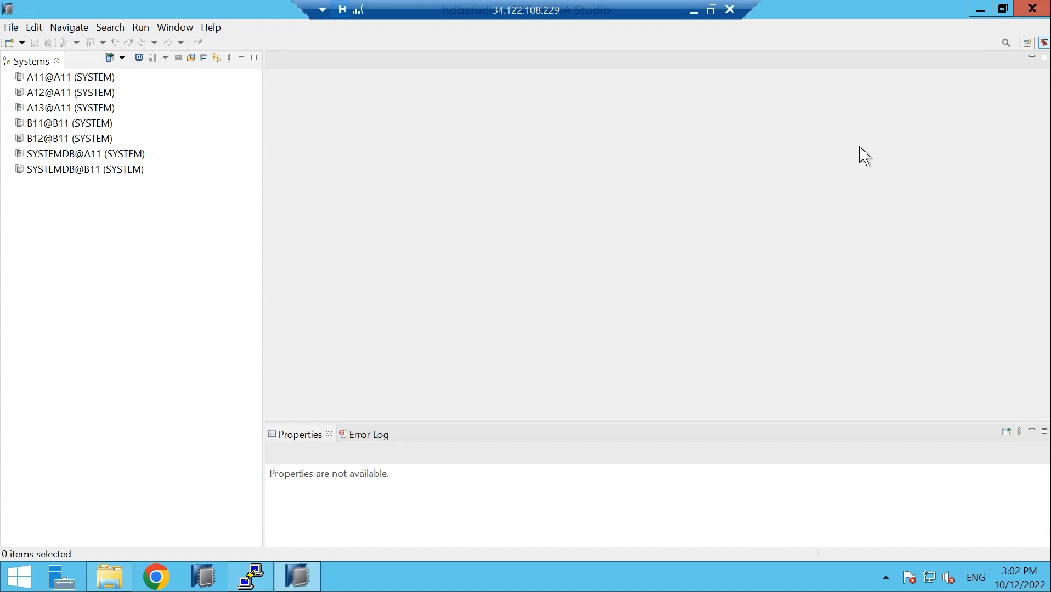
click(1028, 44)
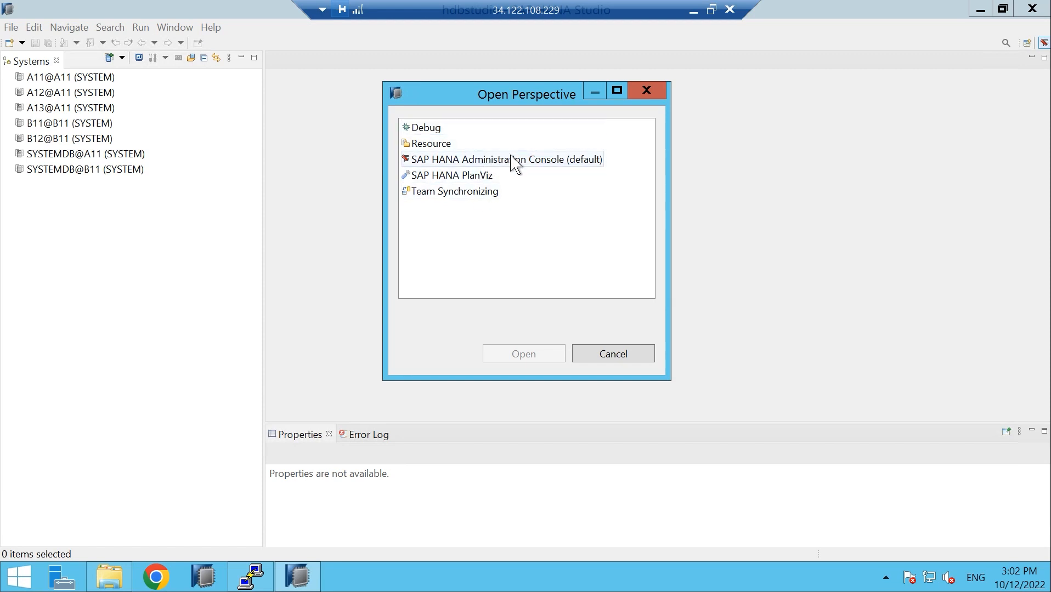
click(629, 355)
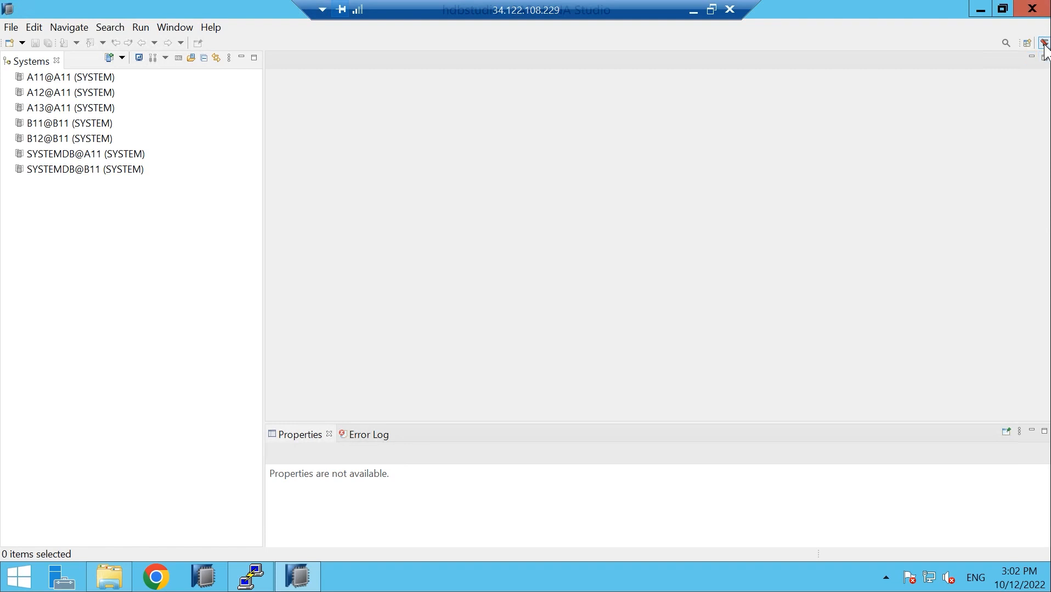
right_click(33, 211)
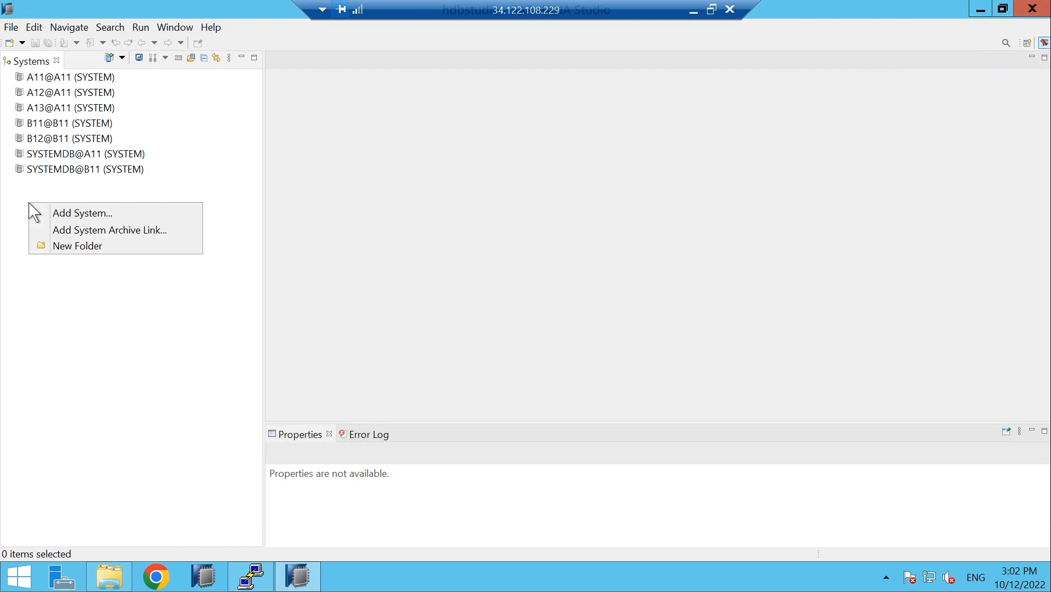
click(77, 214)
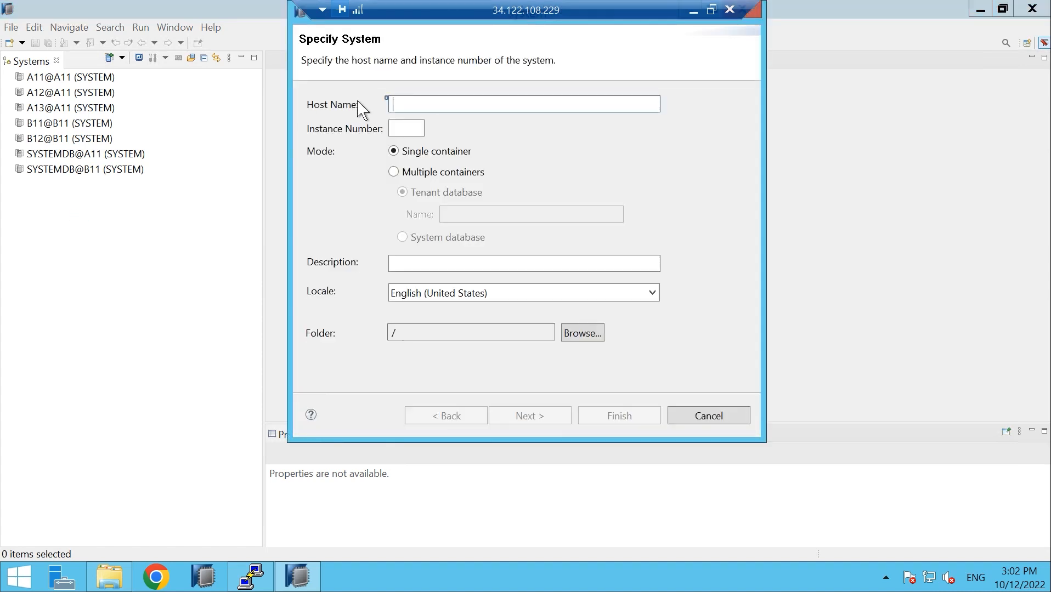
Run nslookup linux in PuTTY and copy linux.us-central1-a.c.smooth-maxim-362406.internal
click(256, 578)
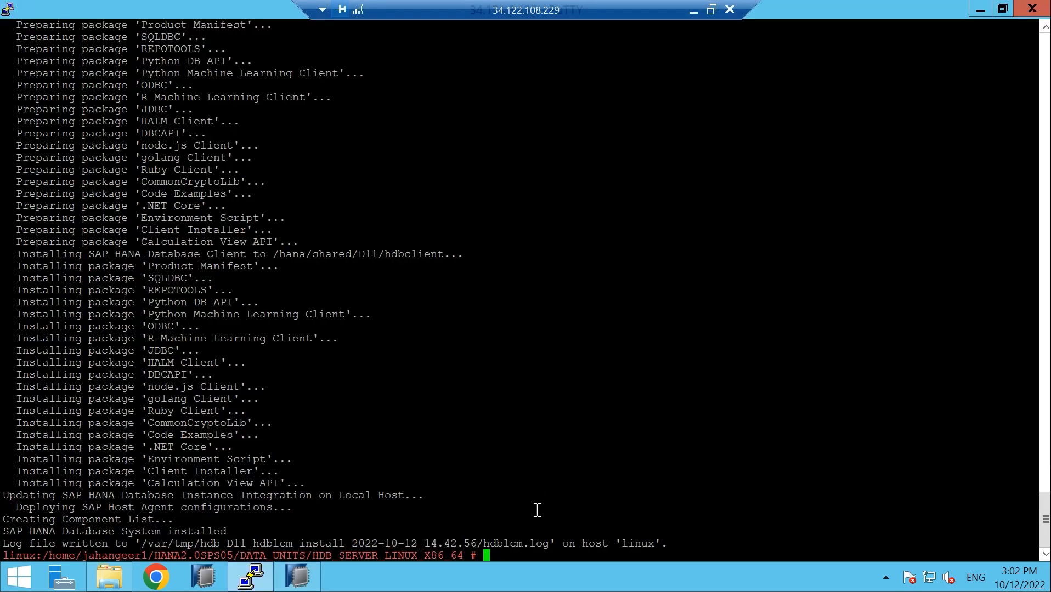
text(nslookup)
text(linux)
key(Return)
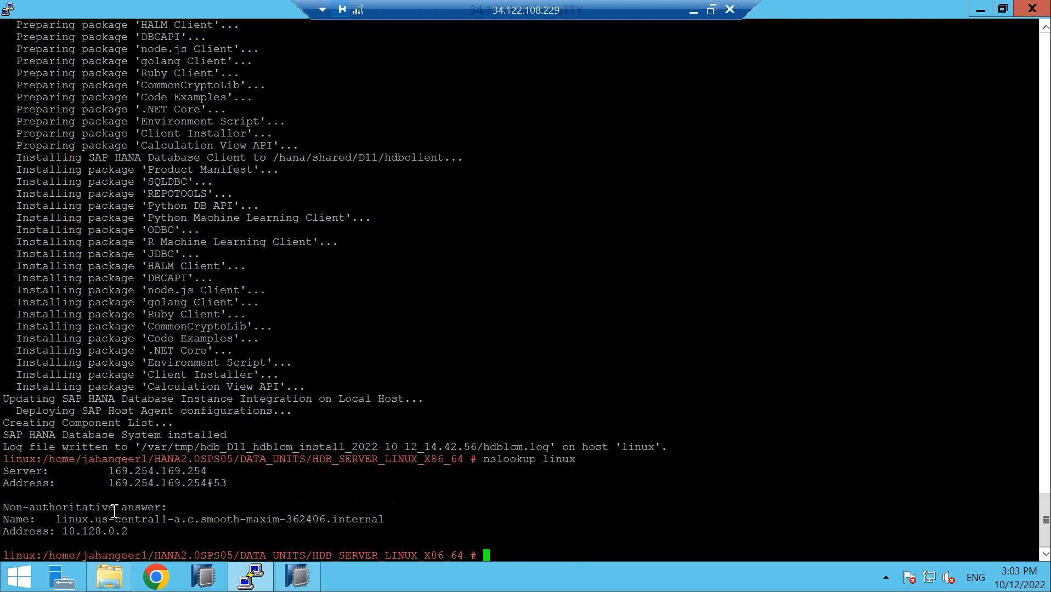
drag(57, 519, 379, 519)
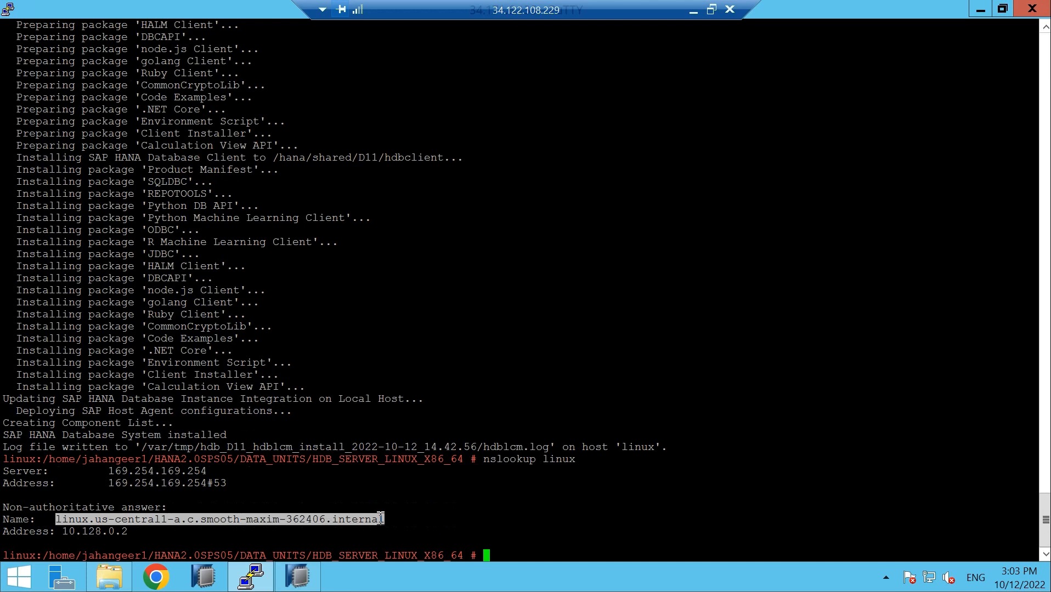
click(299, 577)
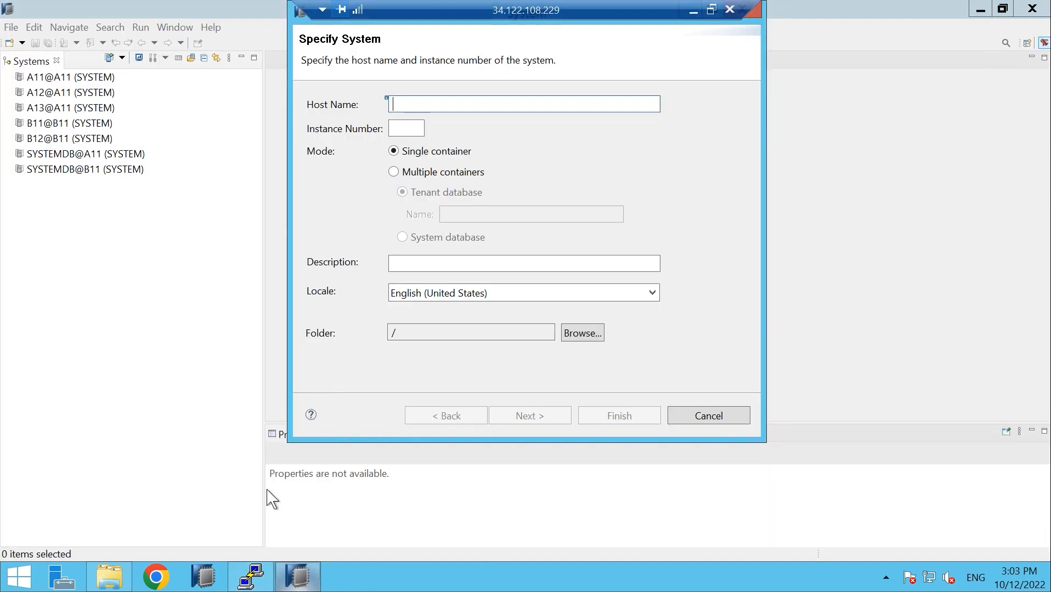
Paste the copied host name, set instance 02, and choose Multiple containers with System database
right_click(409, 104)
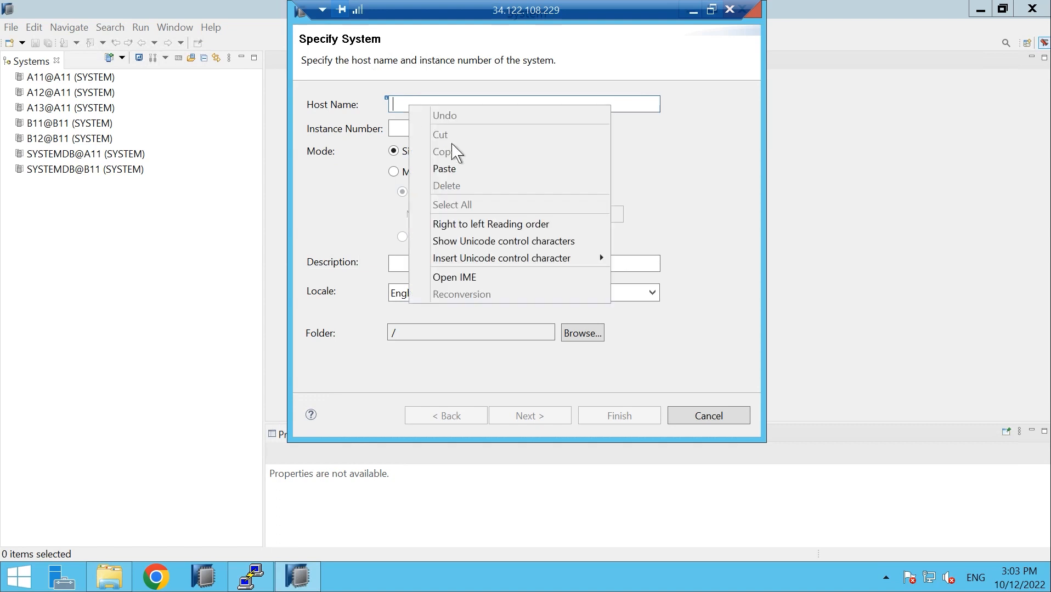
click(460, 169)
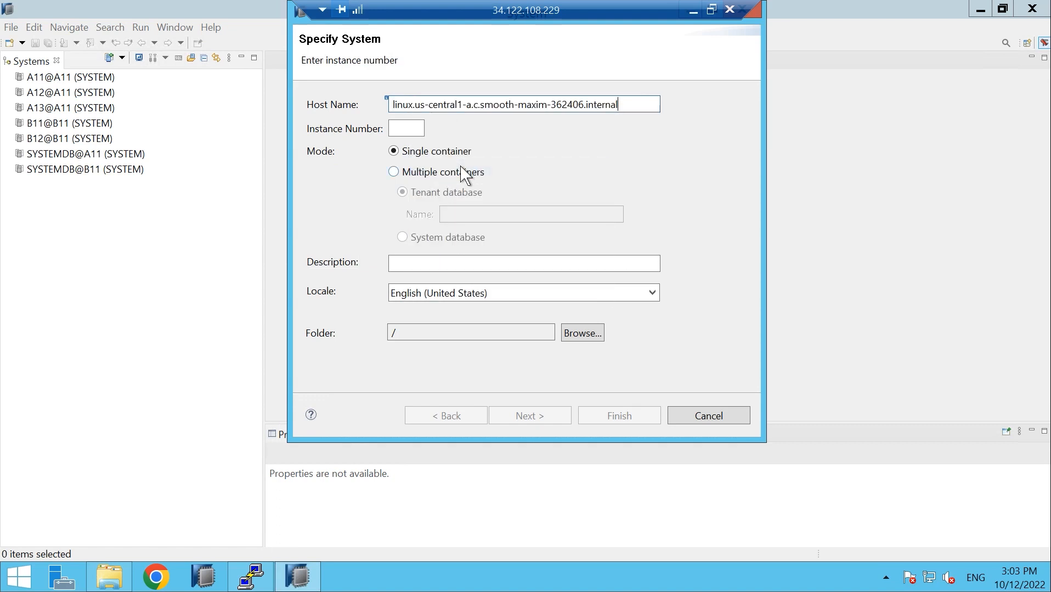
click(411, 129)
text(02)
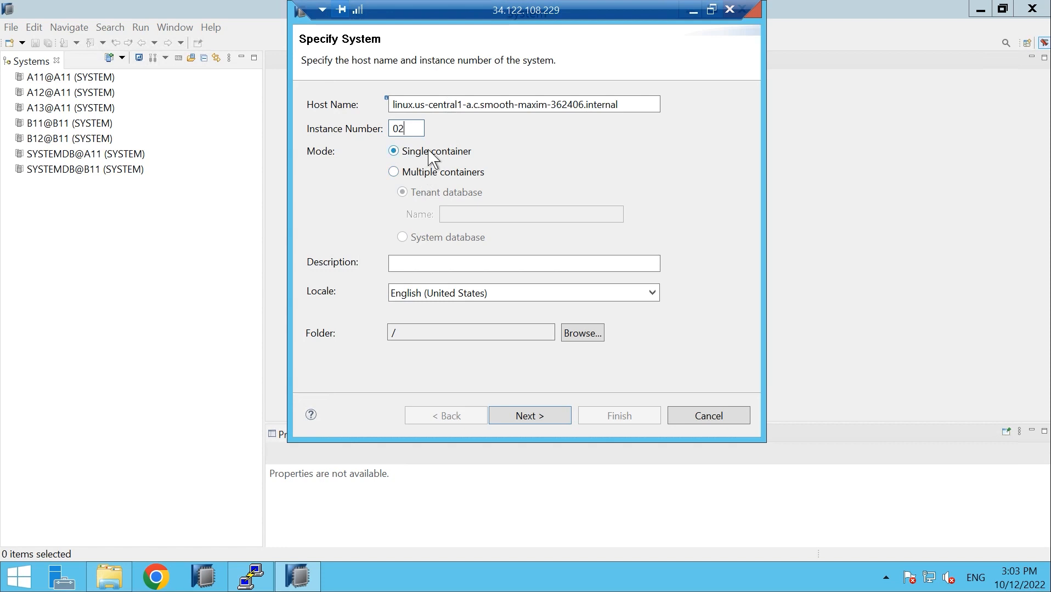
click(395, 172)
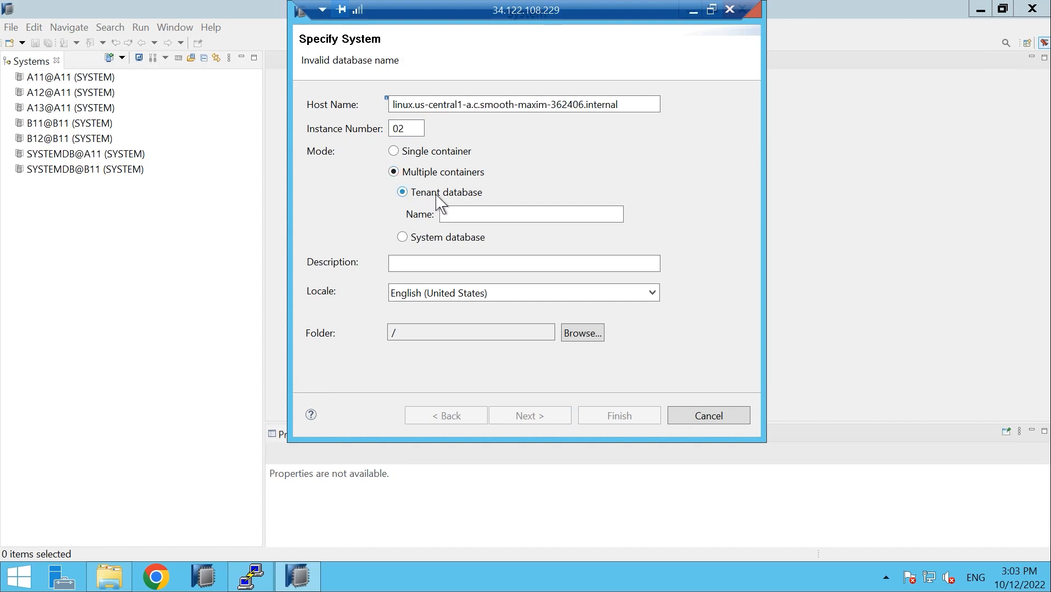
click(404, 238)
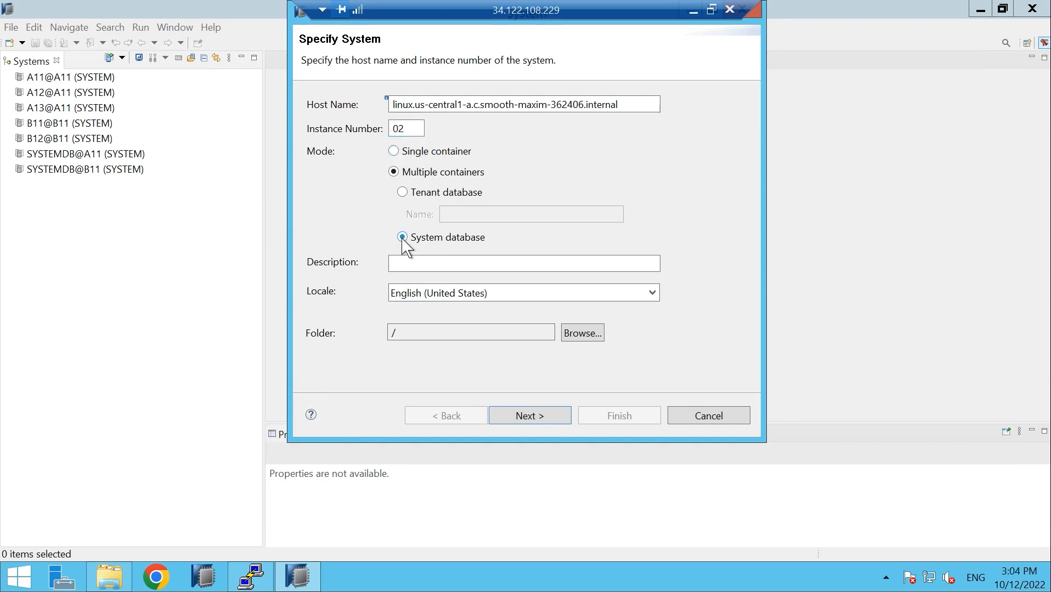
click(528, 418)
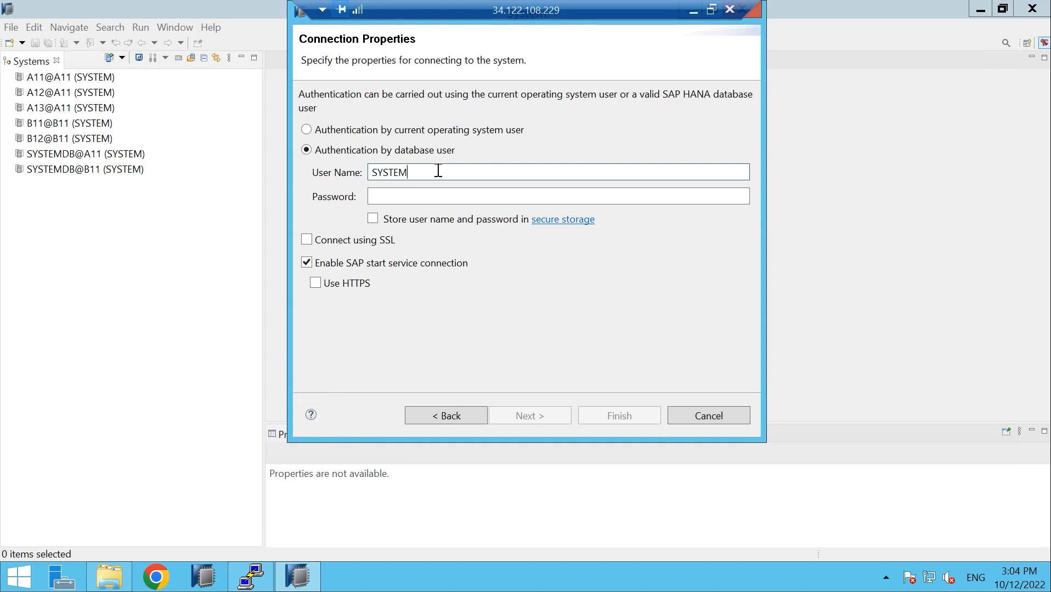
Enter the SYSTEM user's password and finish adding SYSTEMDB@D11
key(Tab)
text(●)
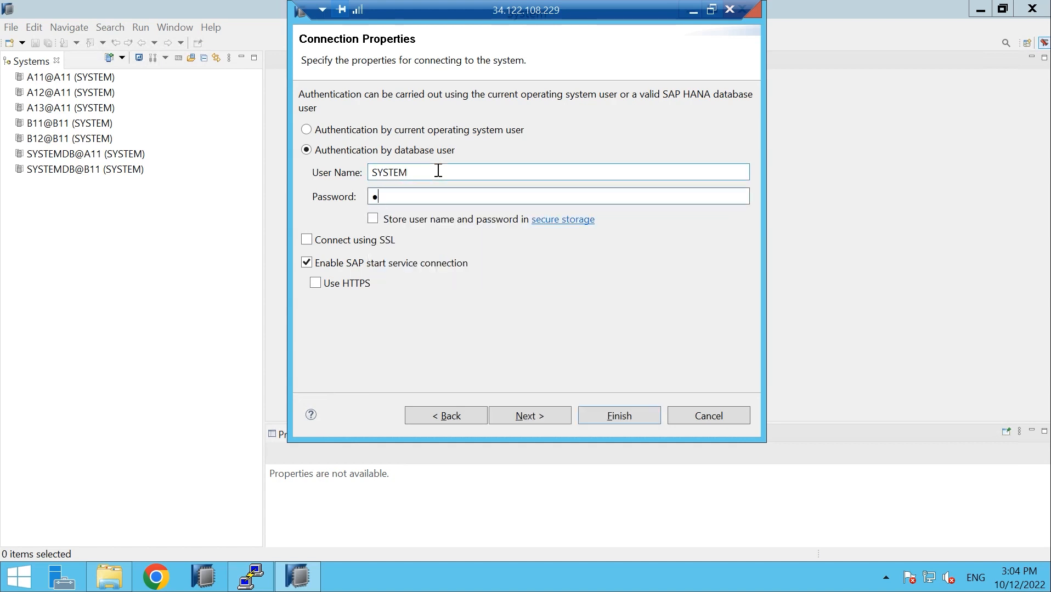
key(Return)
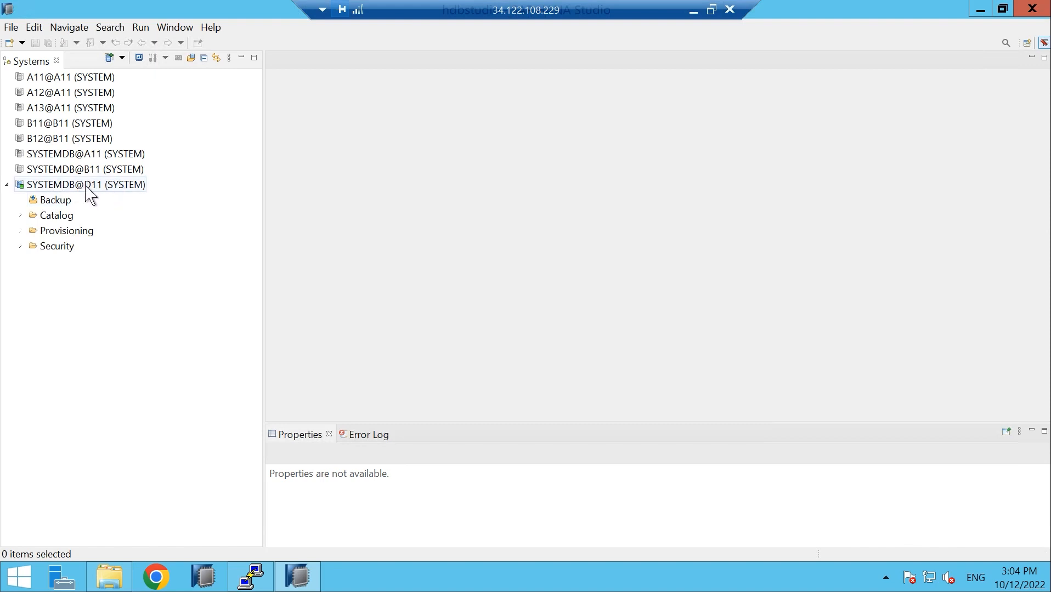
Start another Add System entry from the Systems view's context menu
mouse_move(93, 192)
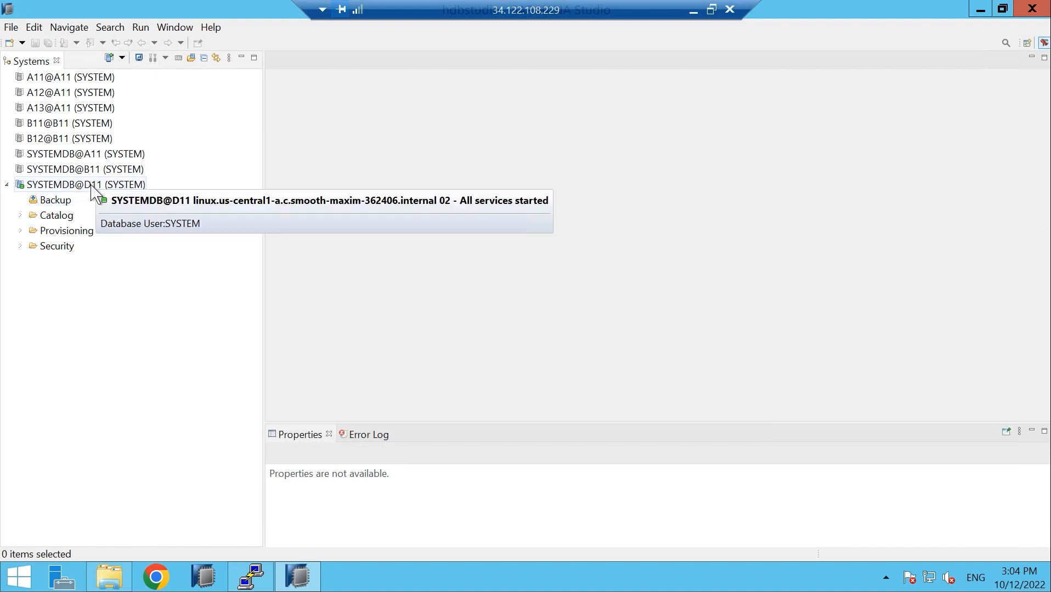
right_click(65, 267)
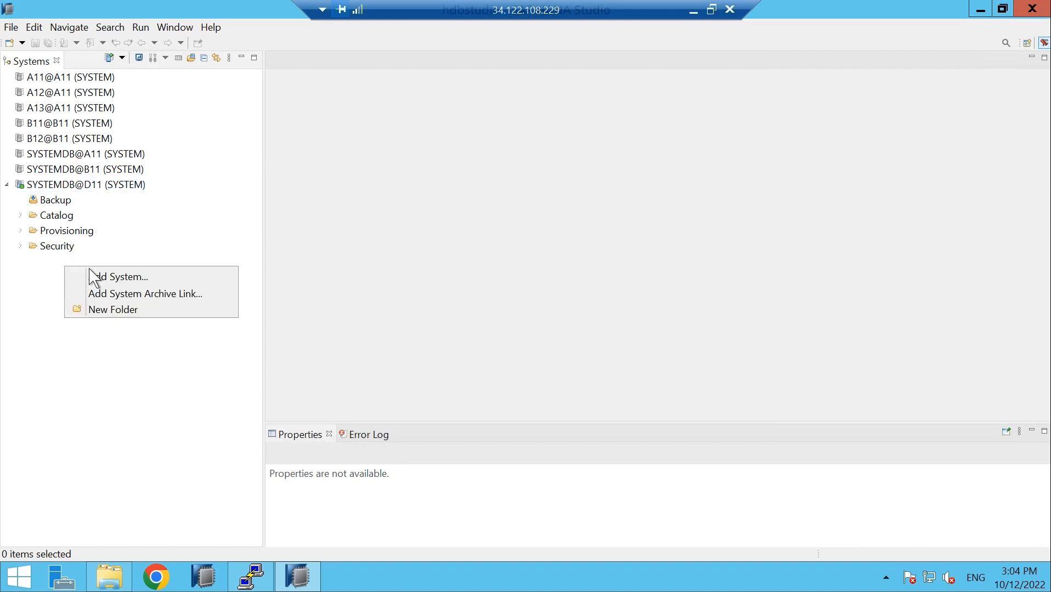
click(116, 276)
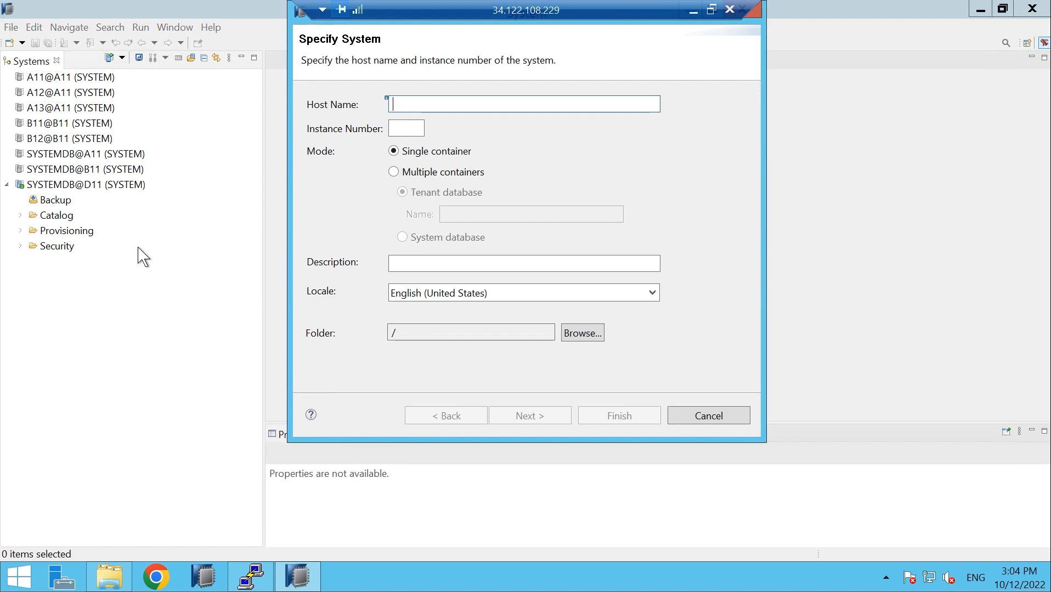
Paste the host name, enter instance 02, and target tenant database D11 under Multiple containers
right_click(419, 104)
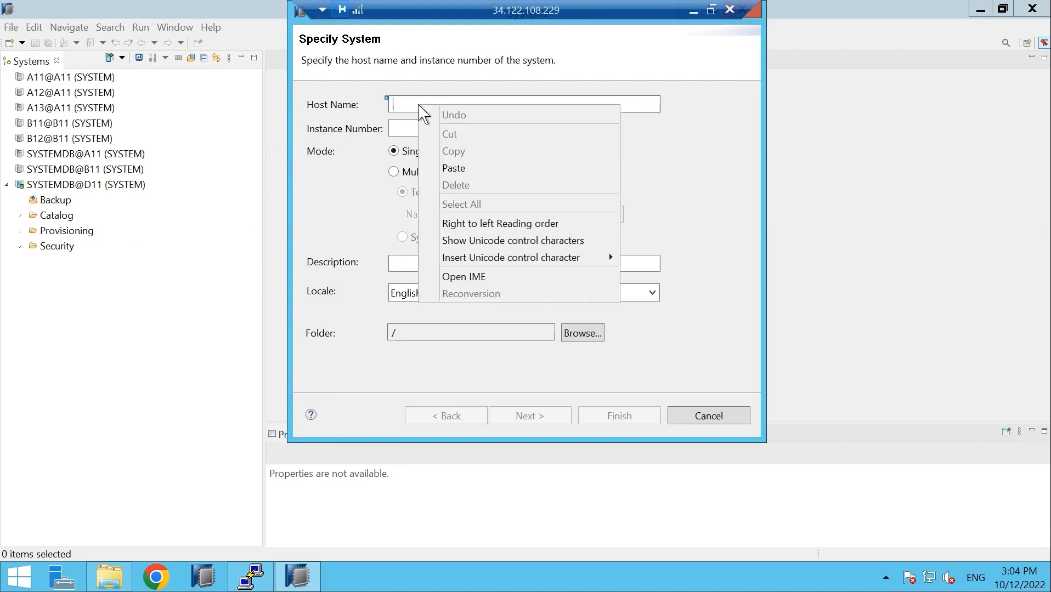
click(453, 168)
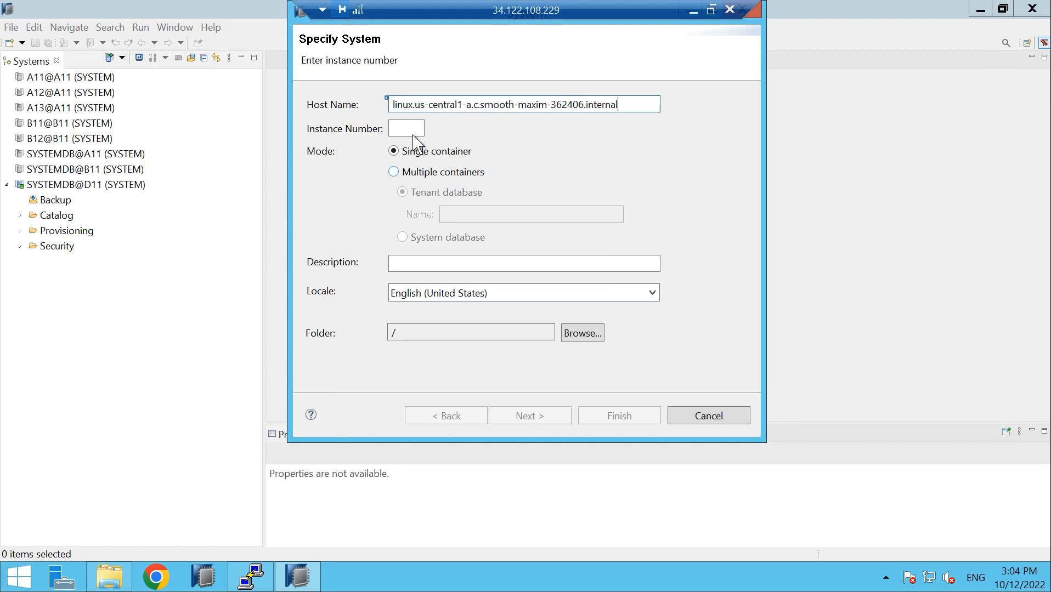
click(412, 128)
text(02)
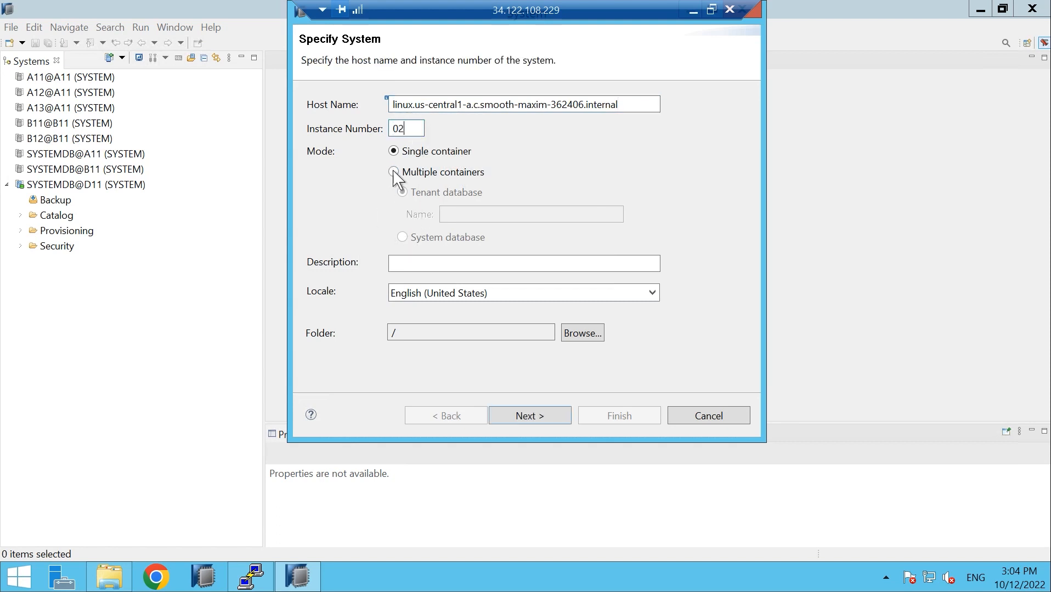
click(395, 173)
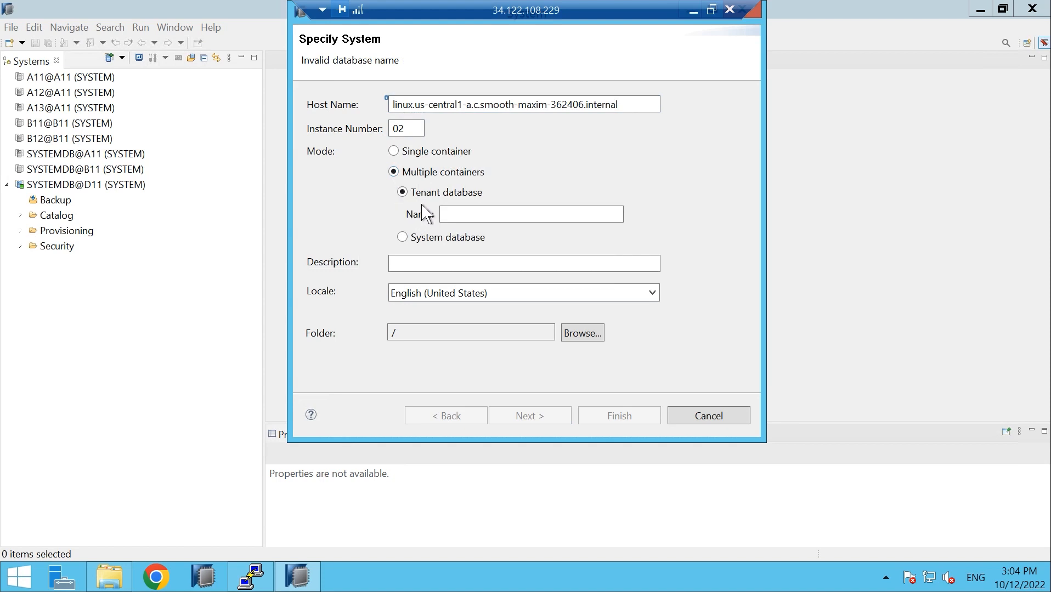
click(458, 213)
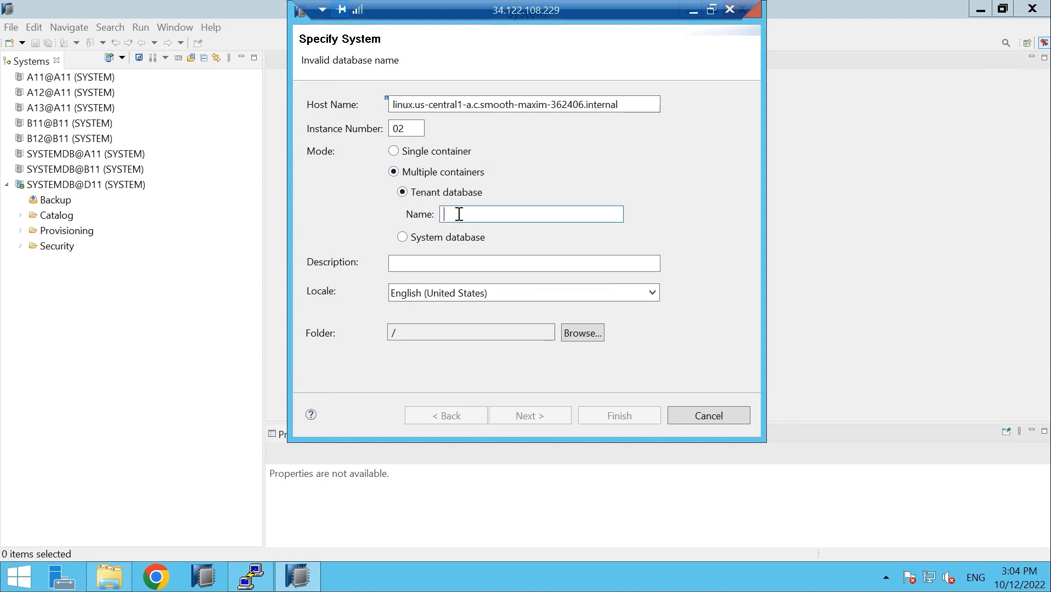
text(D11)
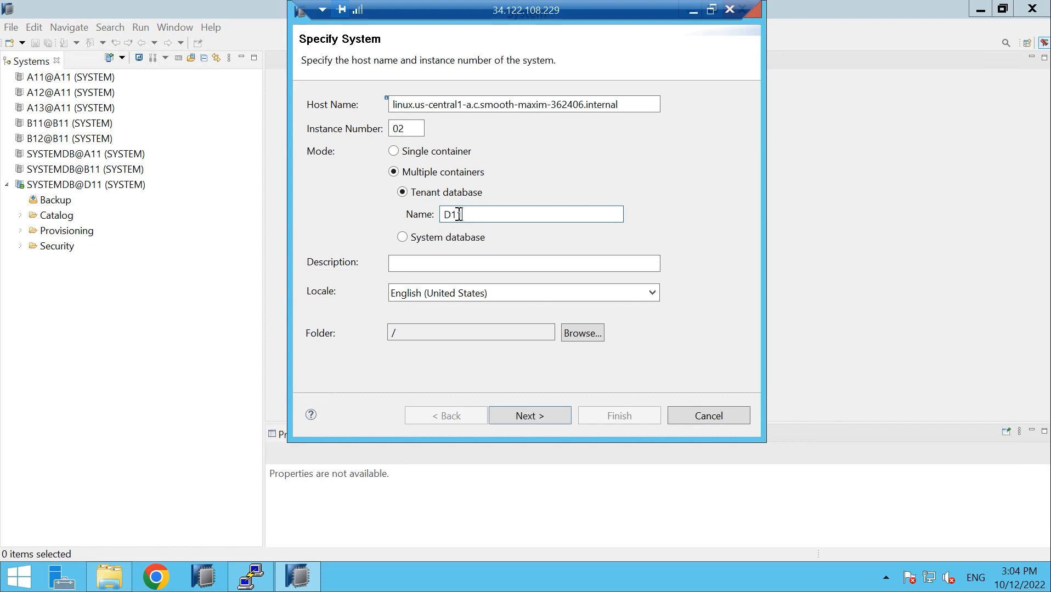
click(554, 426)
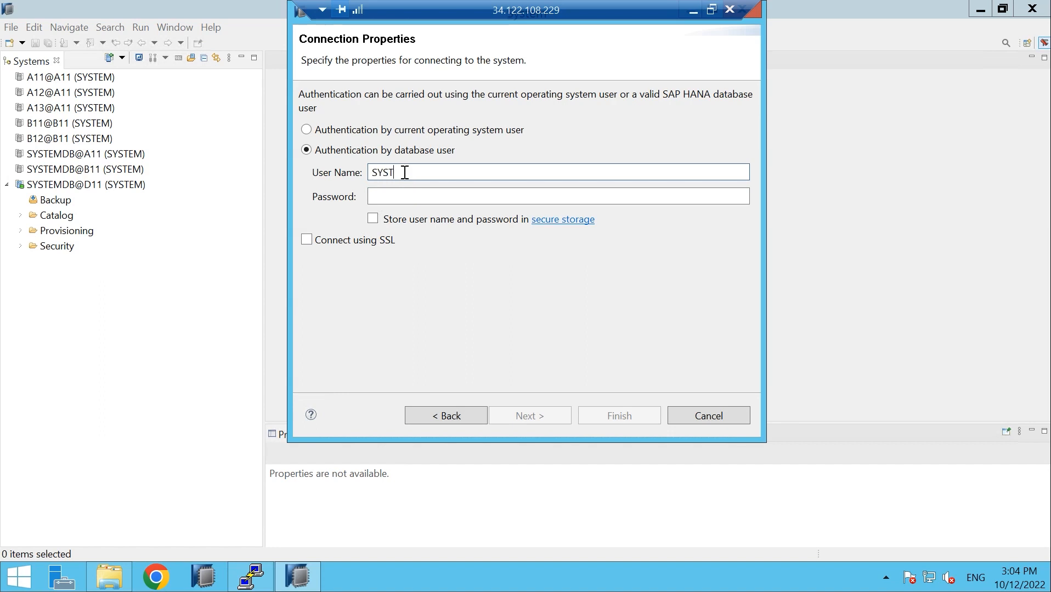
Enter the SYSTEM user's password and finish registering the D11@D11 tenant
key(Tab)
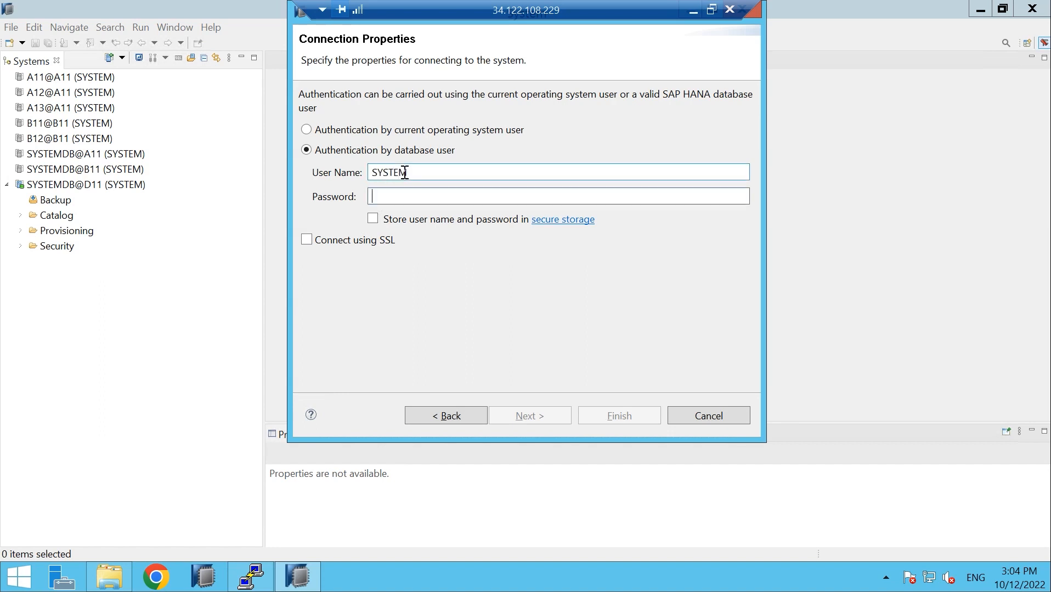
text(•)
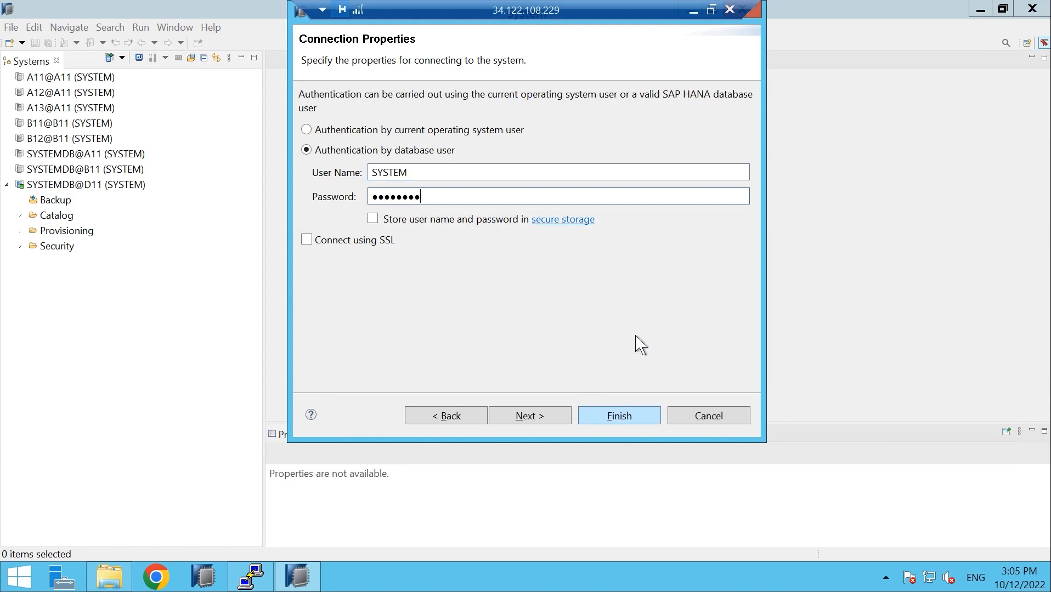
click(618, 416)
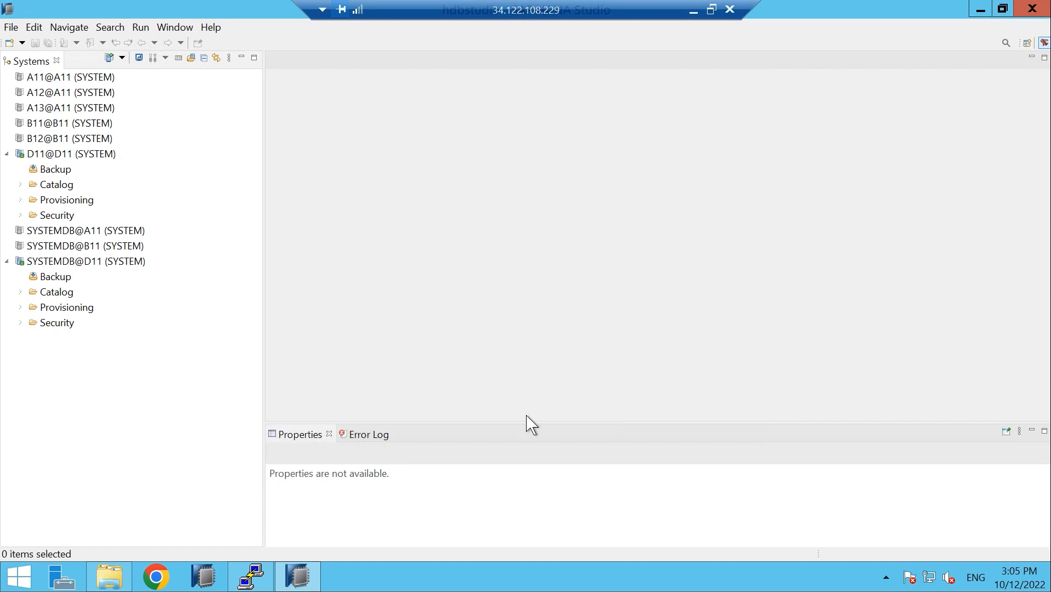
Open the SYSTEMDB@D11 overview showing all services started, then select the D11@D11 tenant
click(70, 155)
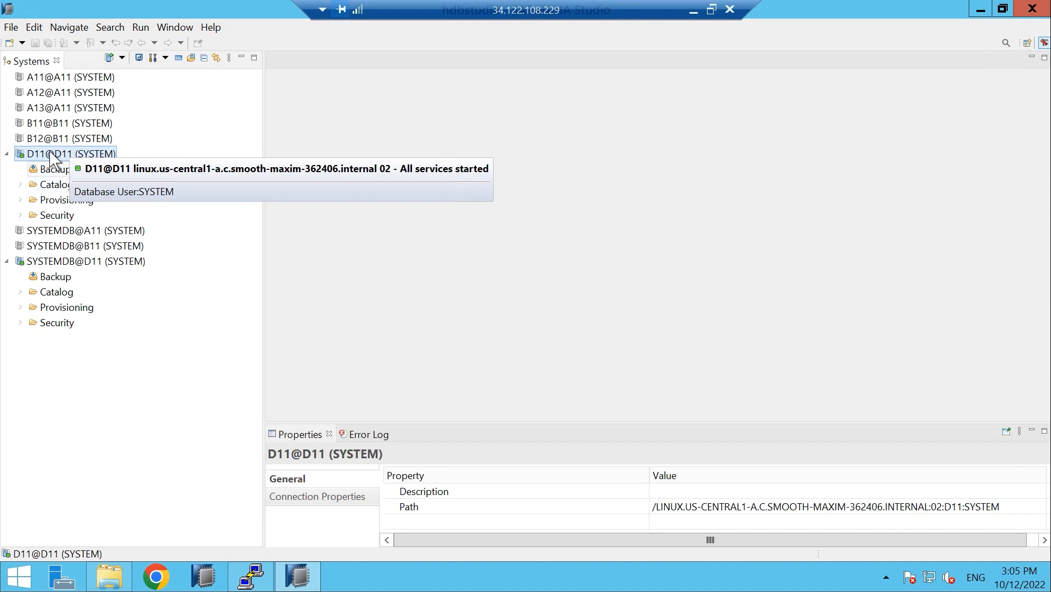
click(48, 262)
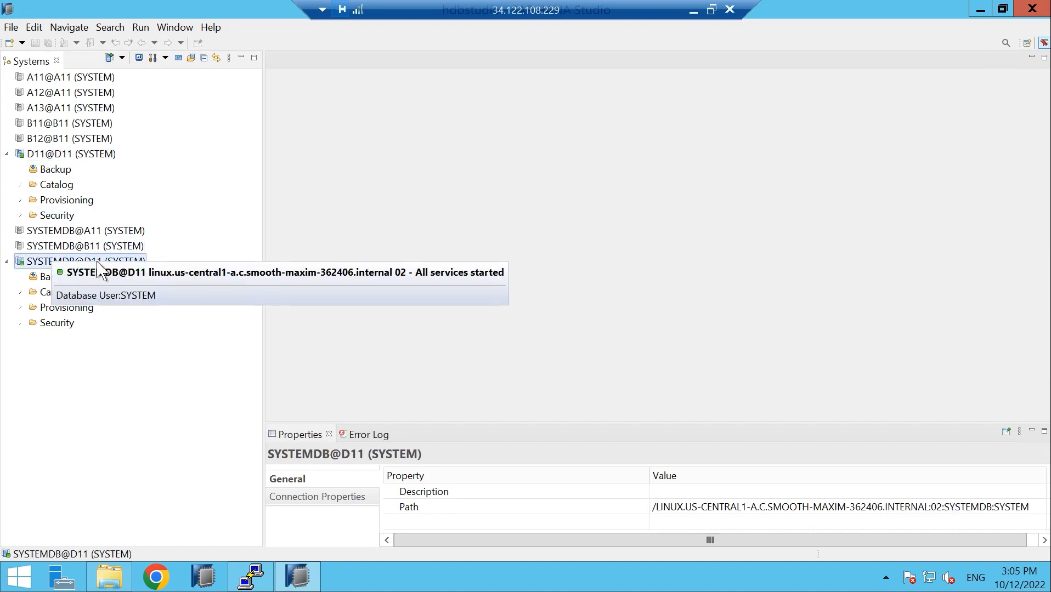
double_click(90, 269)
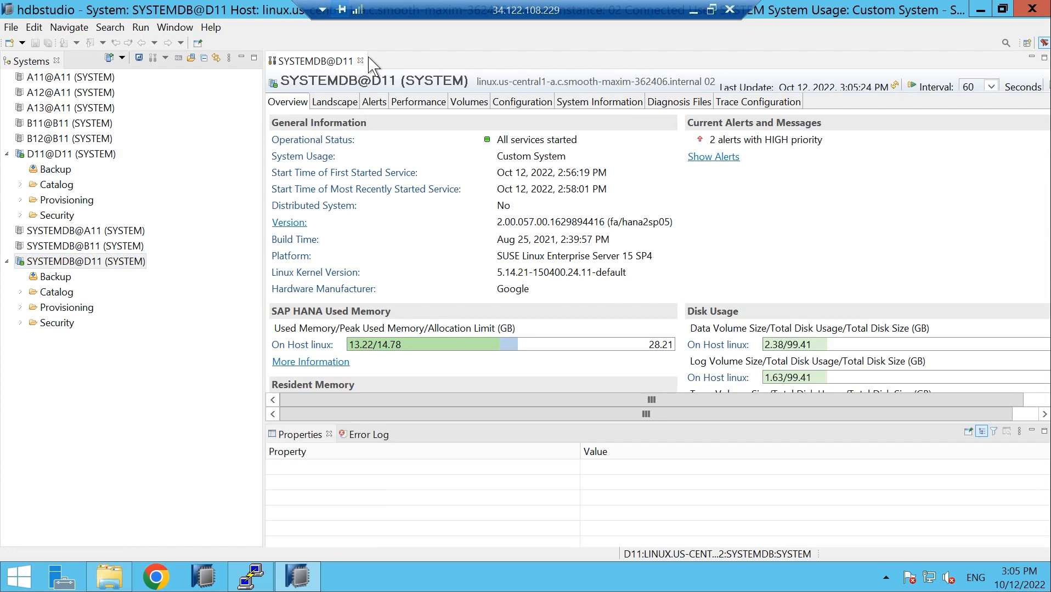
click(64, 152)
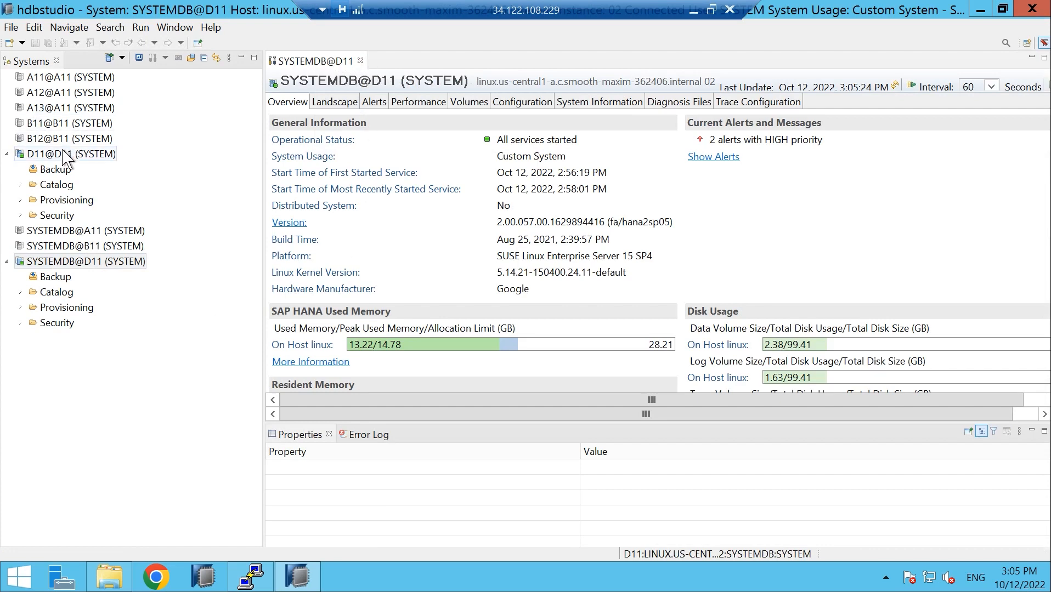
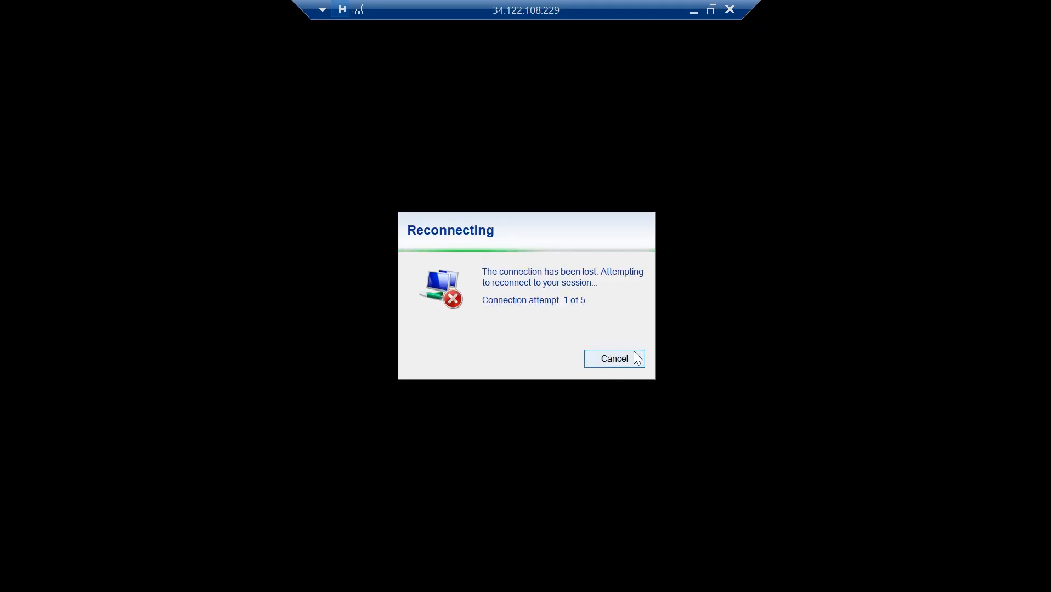
Cancel the failed remote reconnect, dismiss Zoom's sharing-stopped notice and minimise Zoom
click(634, 356)
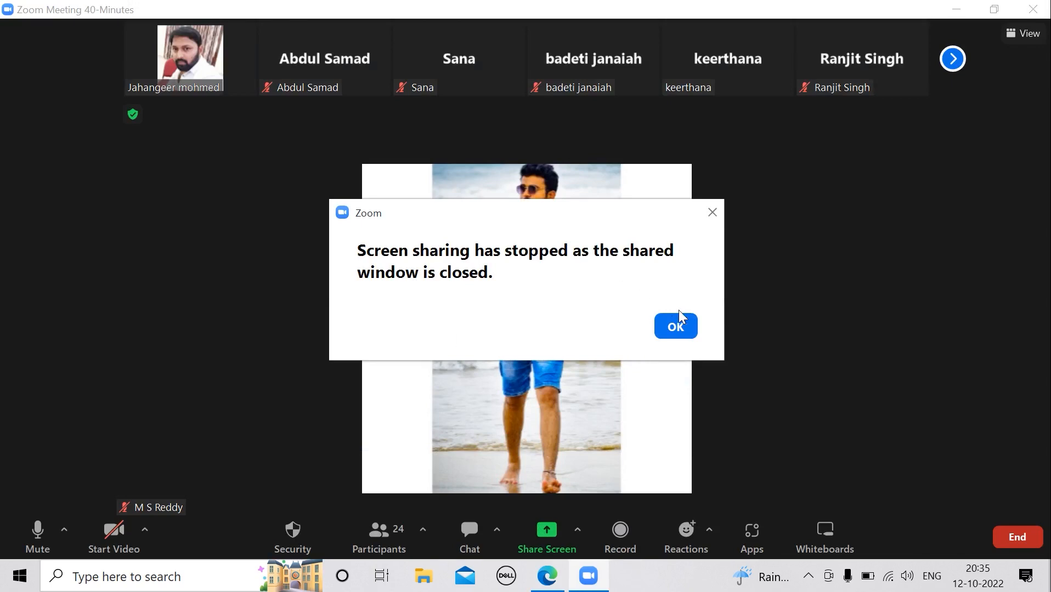
click(680, 326)
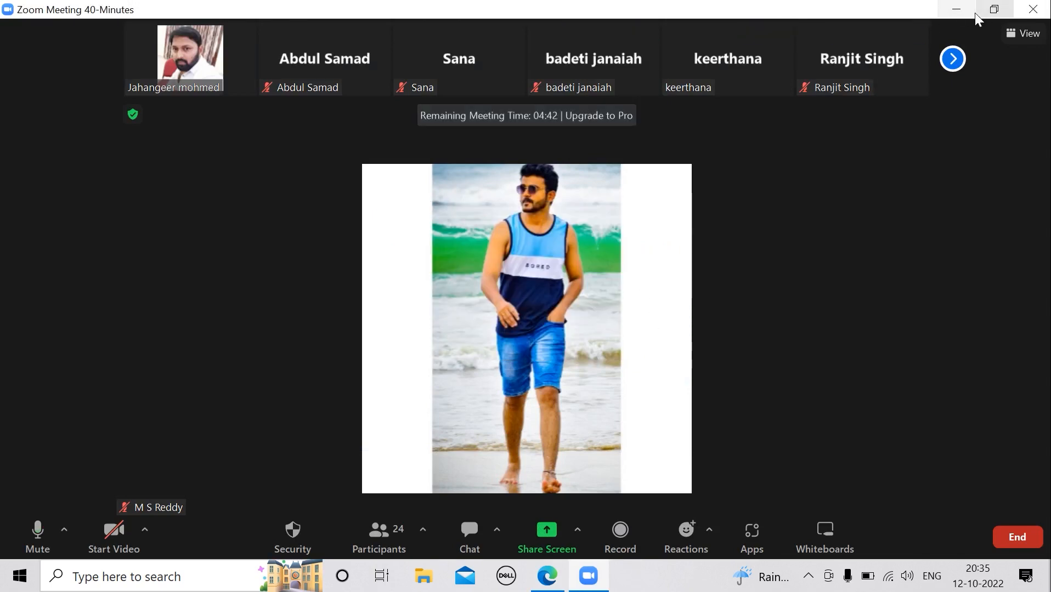
click(956, 9)
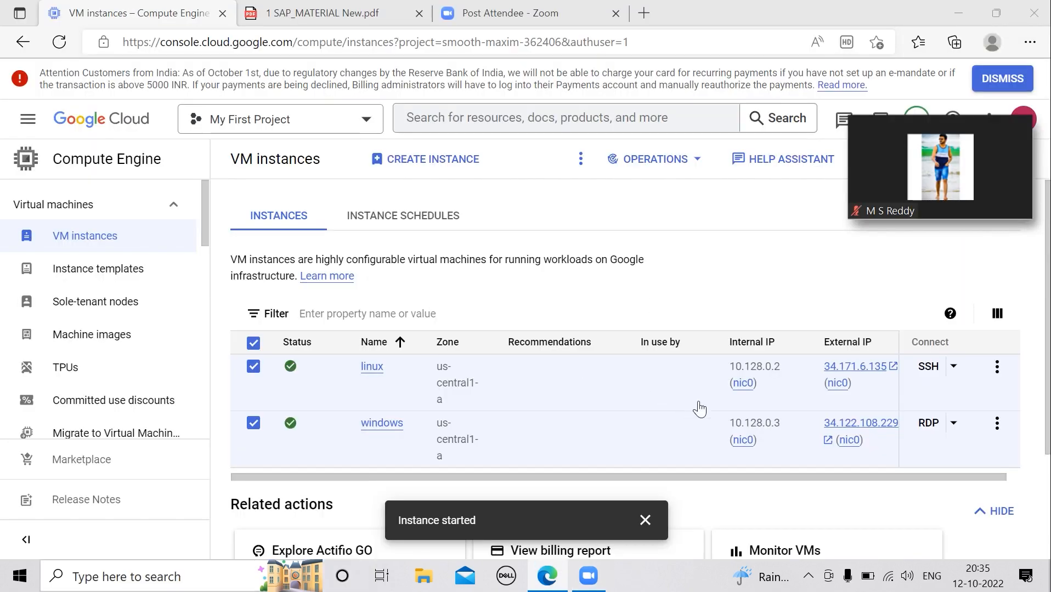
Copy the Windows VM's external IP 34.122.108.229 and connect to it with mstsc
click(876, 442)
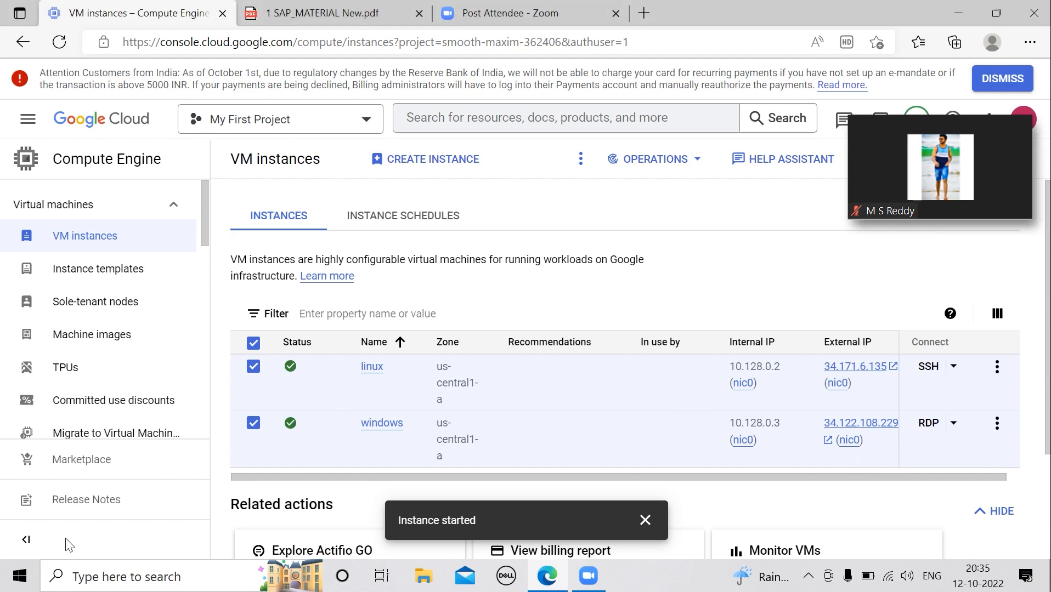
click(140, 576)
text(mstsc)
key(Return)
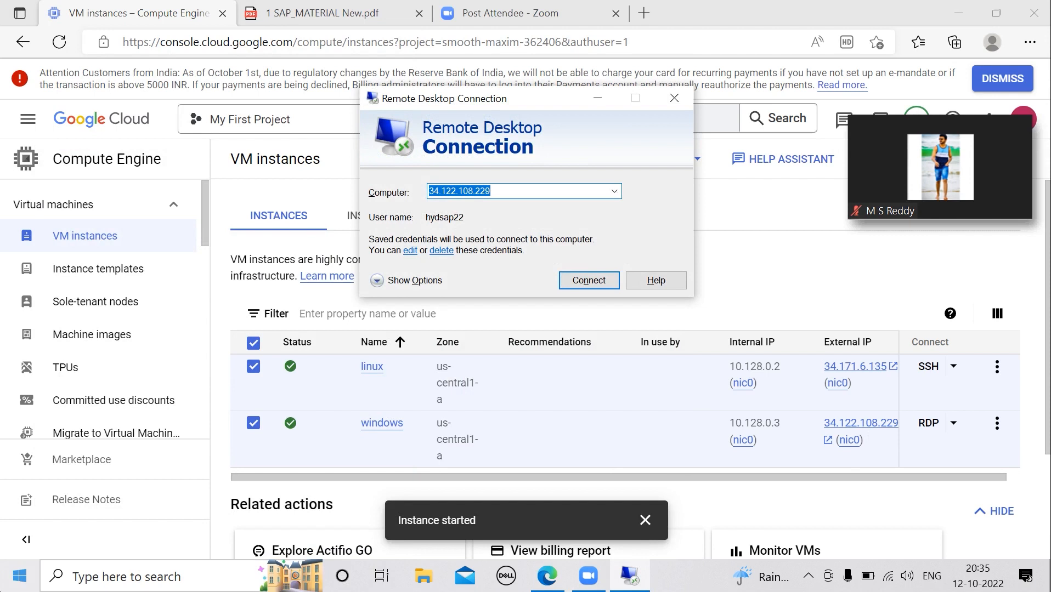
click(592, 282)
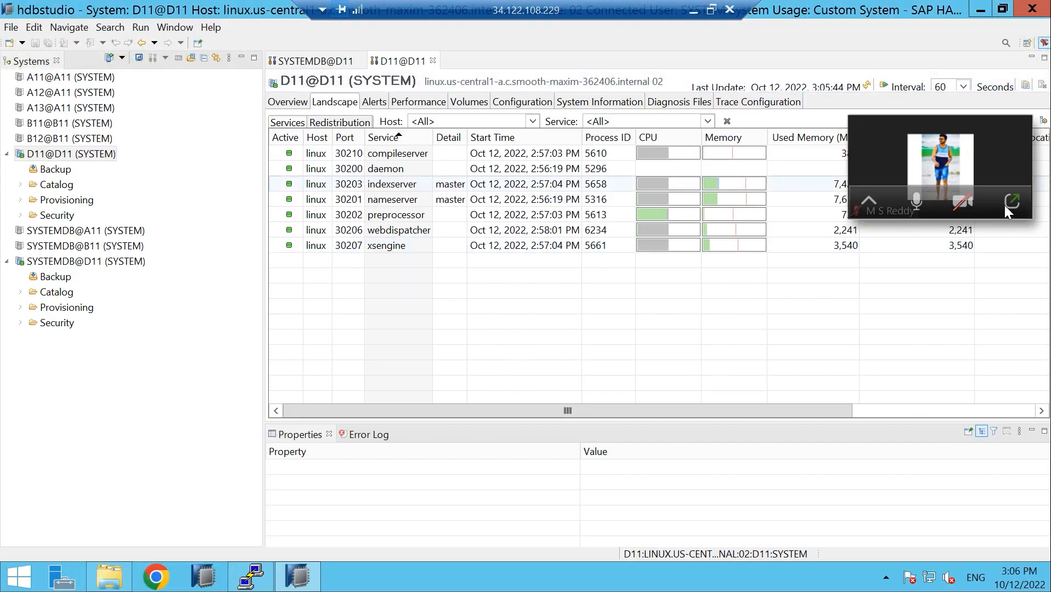
Share the Remote Desktop window showing HANA Studio's D11 landscape in the Zoom meeting
click(1011, 204)
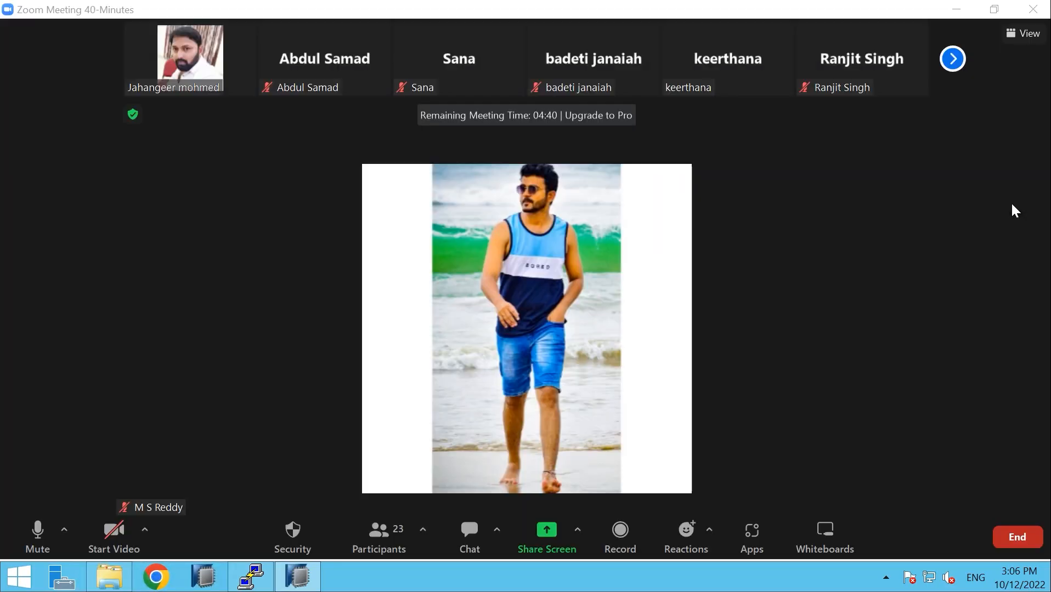
click(553, 532)
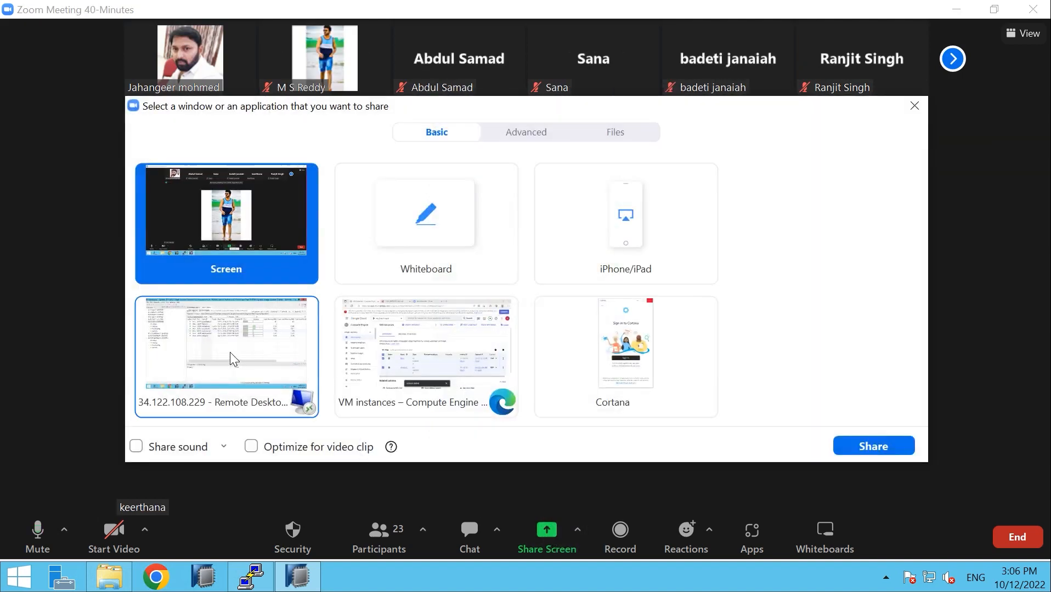
click(234, 359)
click(862, 447)
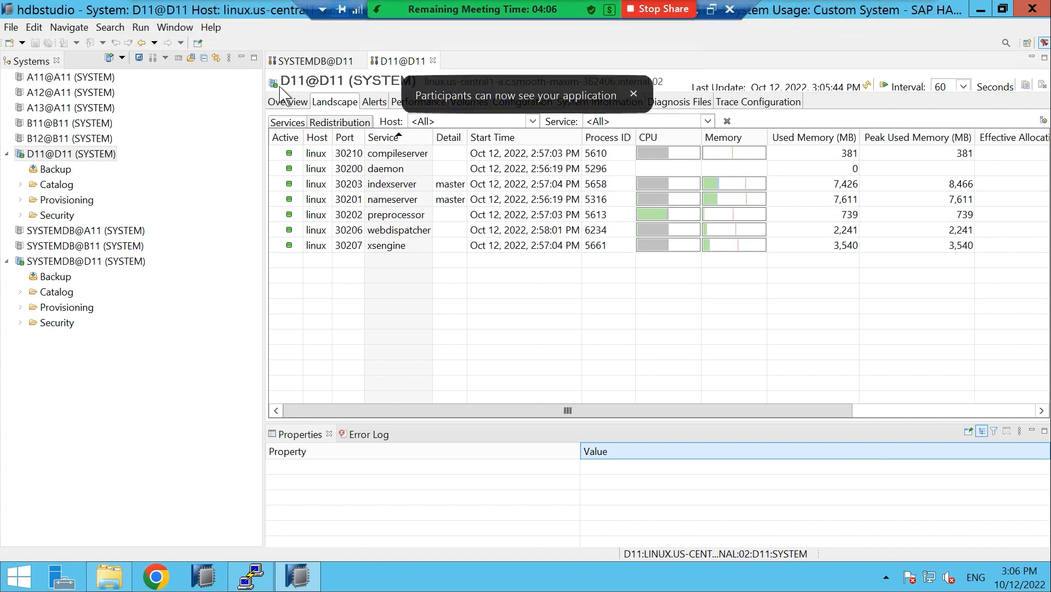
double_click(311, 63)
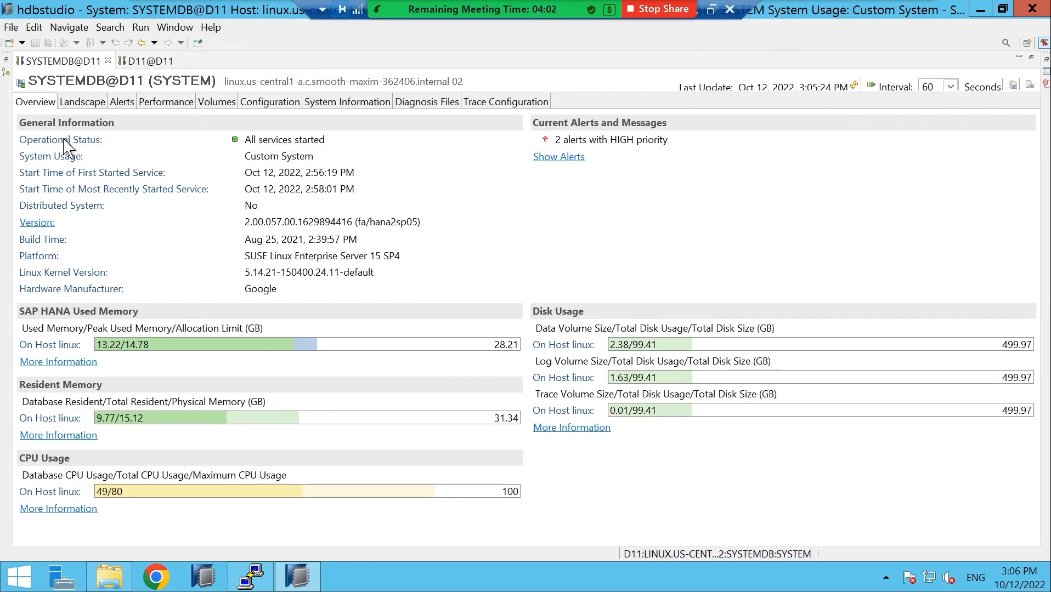
click(6, 71)
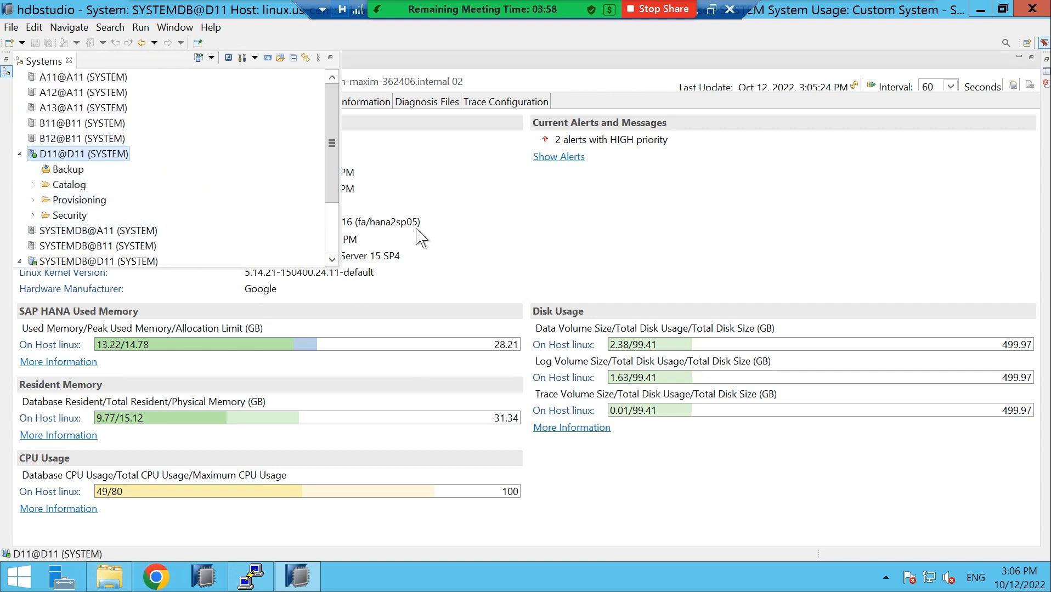
click(6, 59)
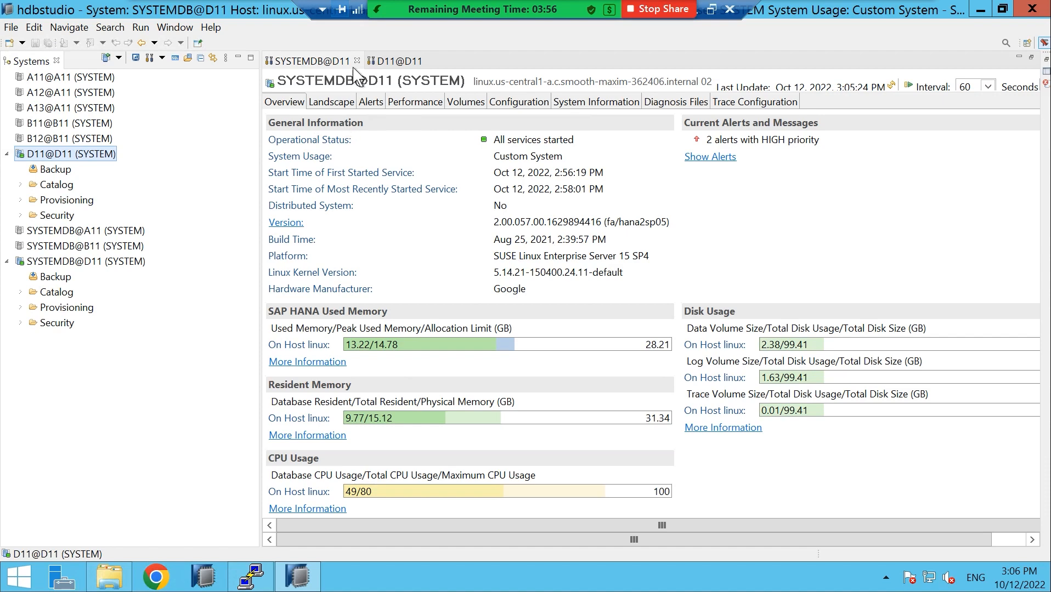
click(316, 63)
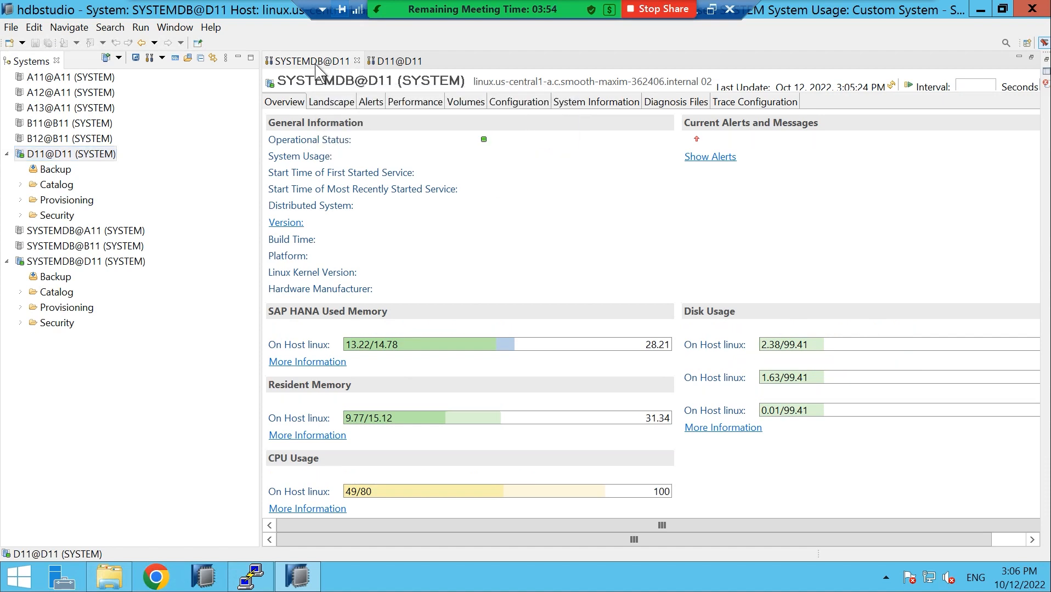
click(332, 106)
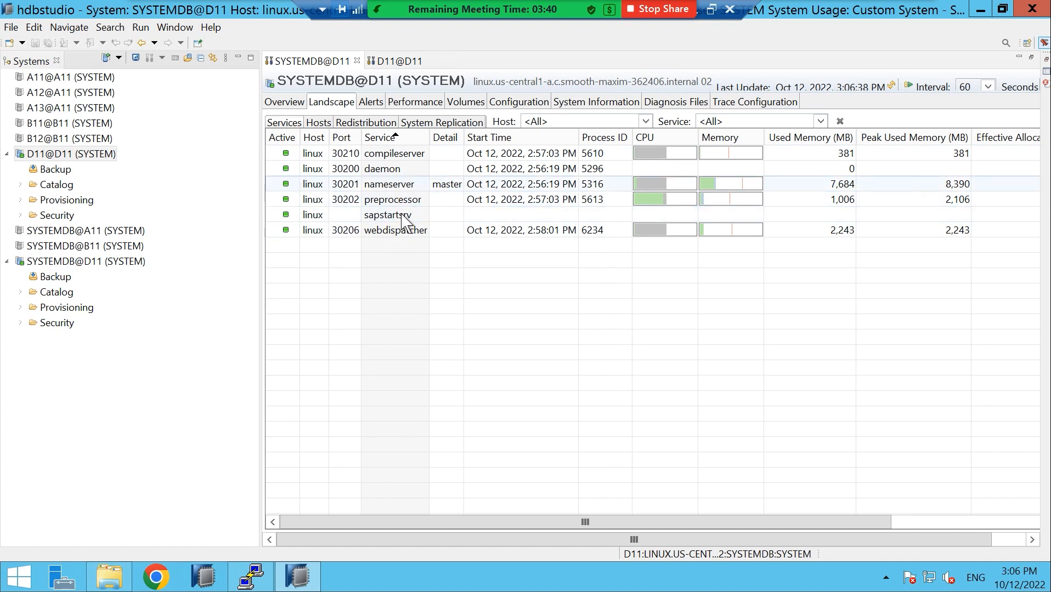
click(394, 62)
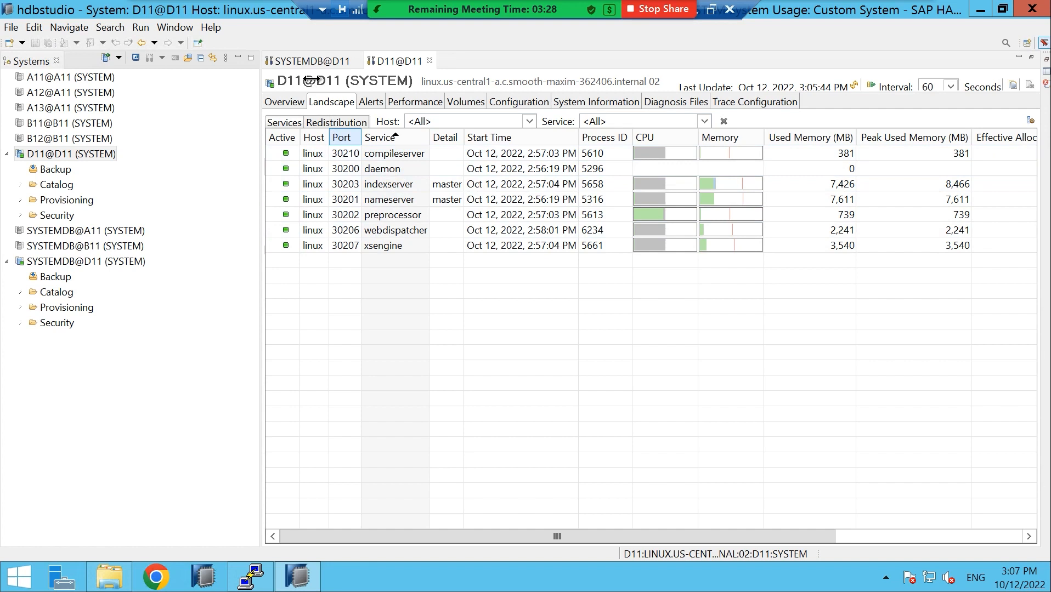
click(309, 61)
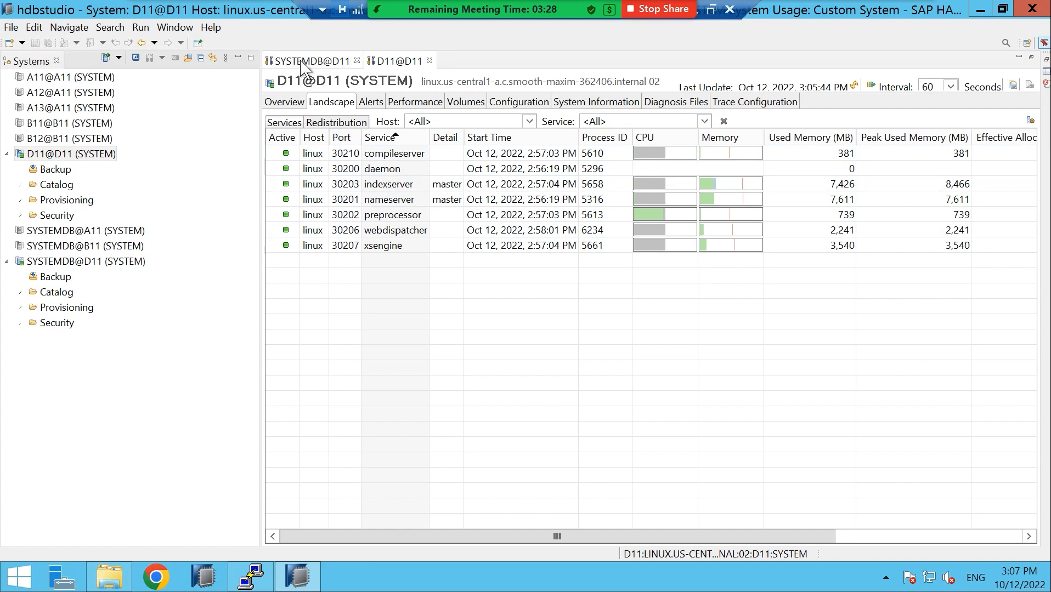
click(394, 61)
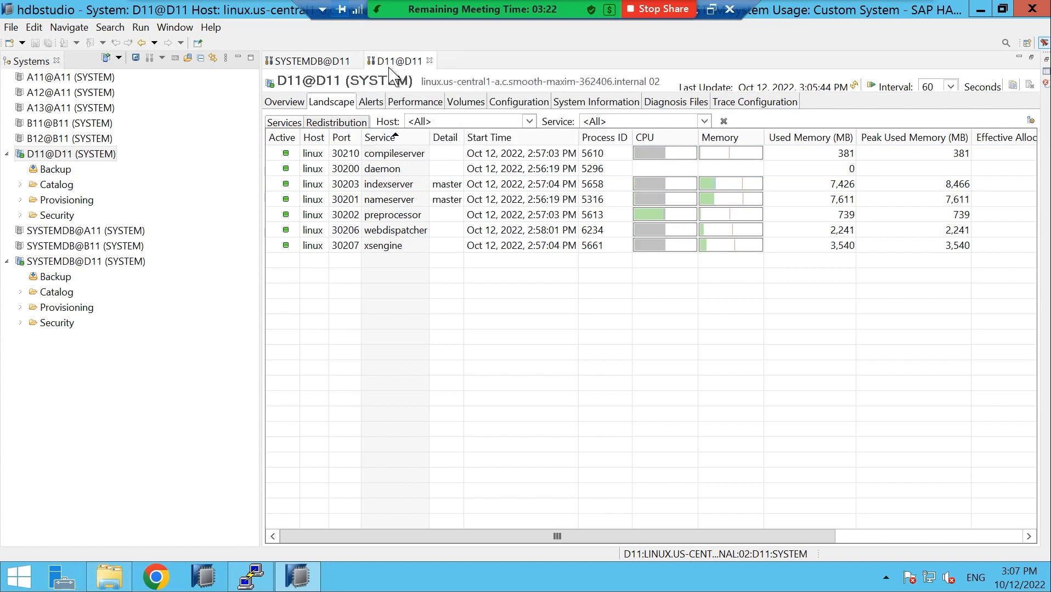
drag(561, 533, 875, 537)
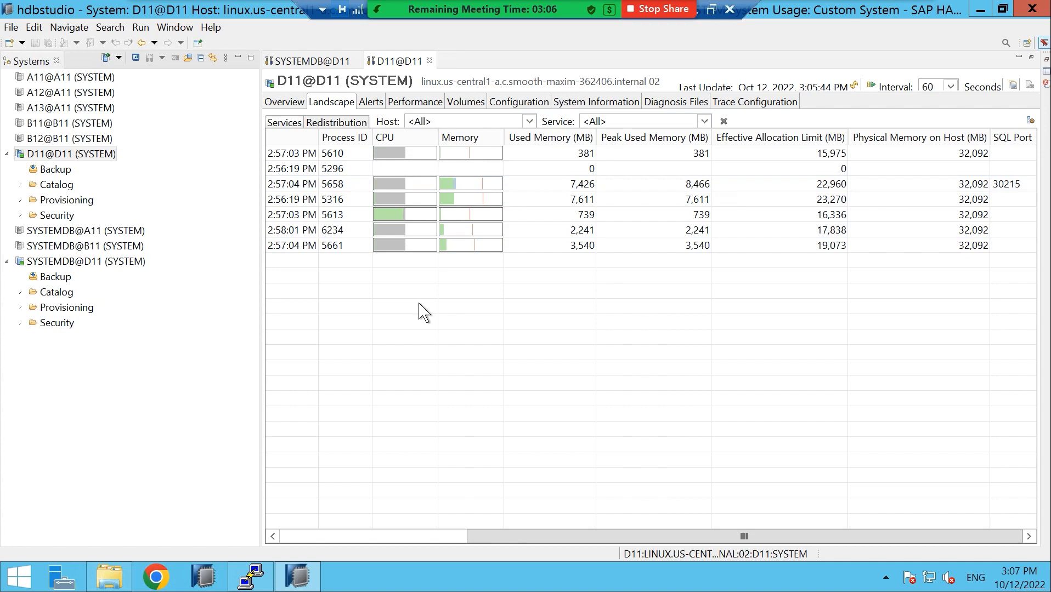
drag(508, 531, 280, 540)
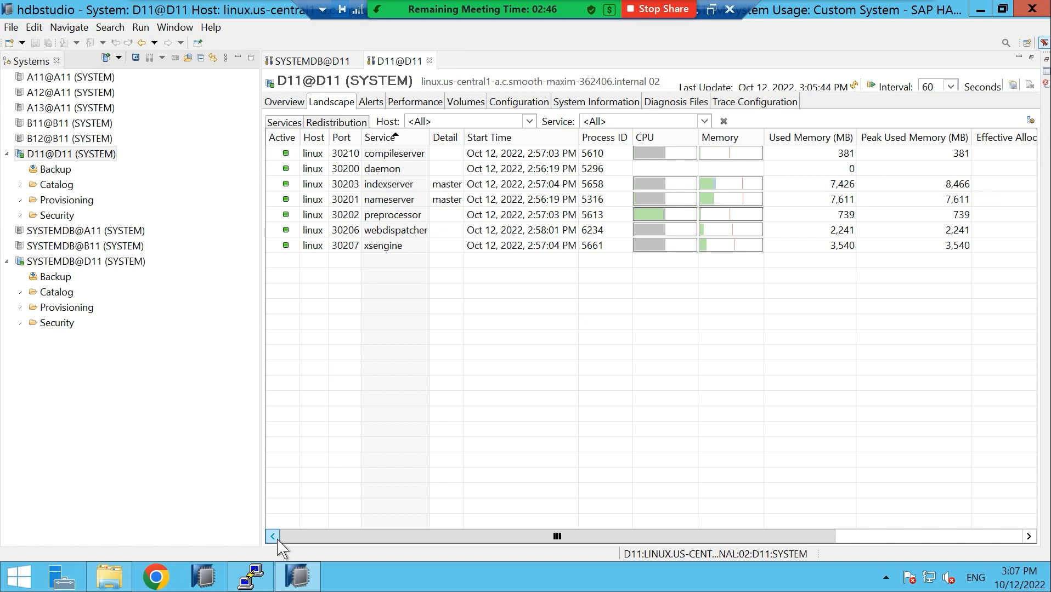
click(64, 262)
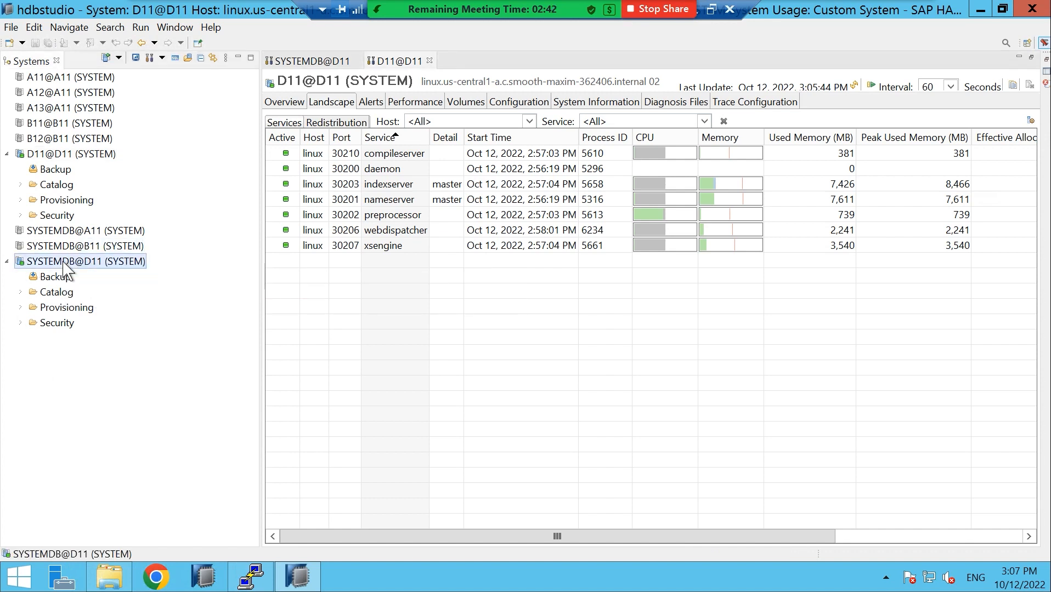
In a SQL console on SYSTEMDB@D11, run CREATE DATABASE A12 with the SYSTEM user's password
right_click(63, 262)
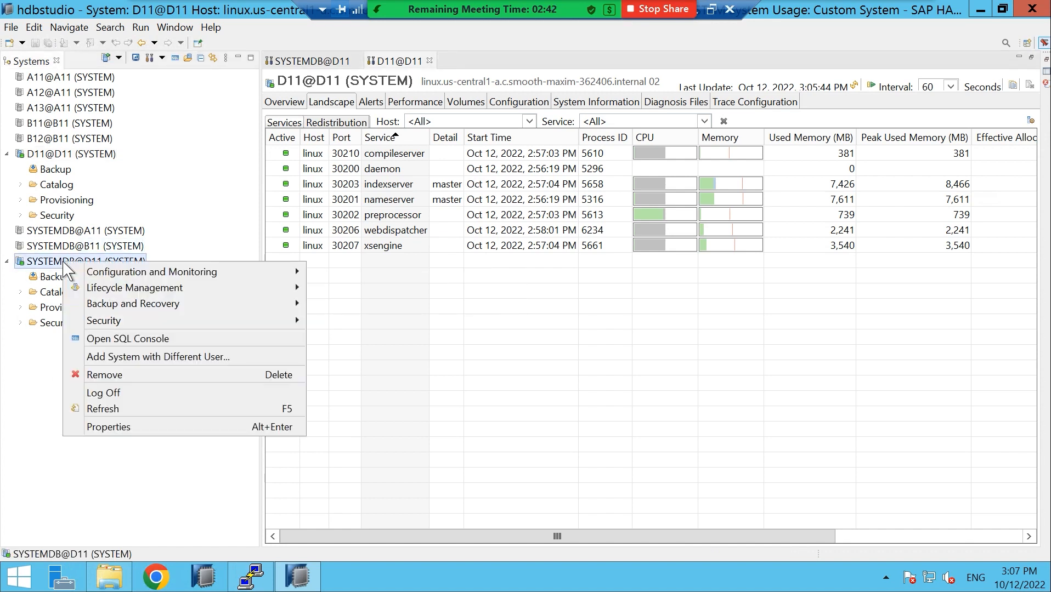
click(156, 339)
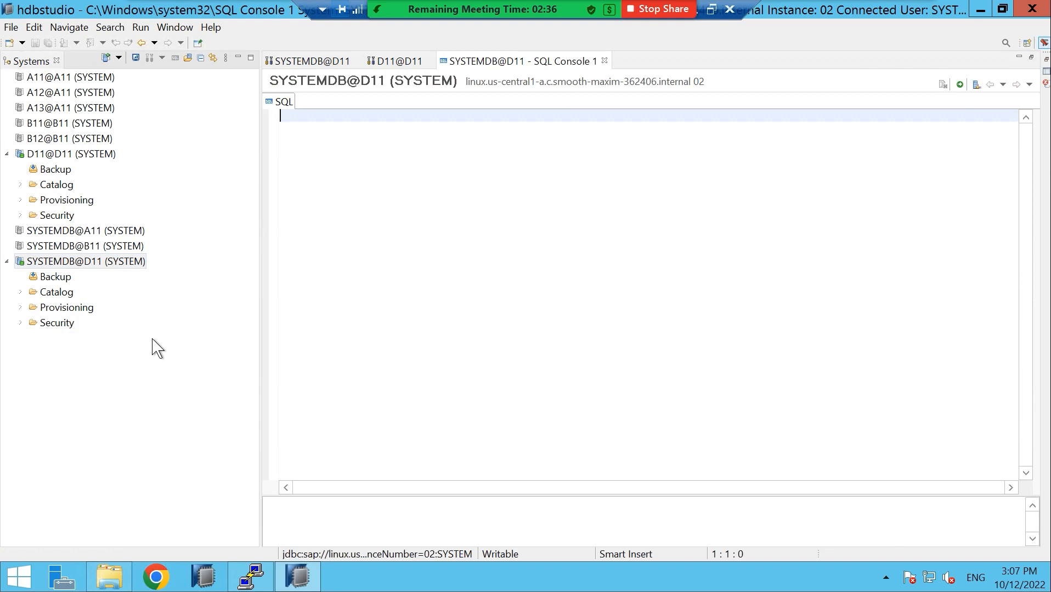
text(CREATE)
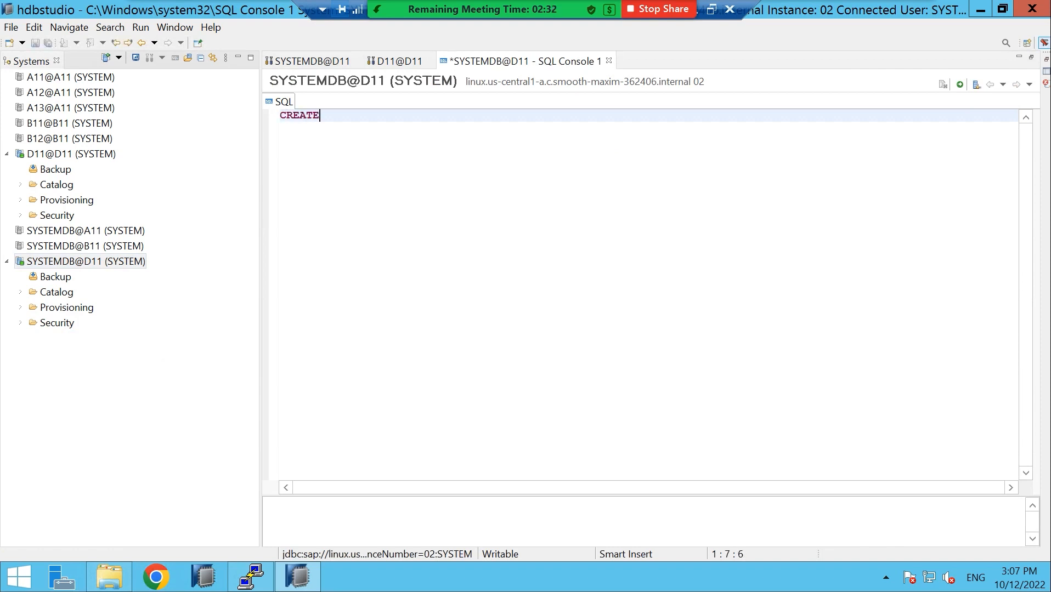
text( DATABASE)
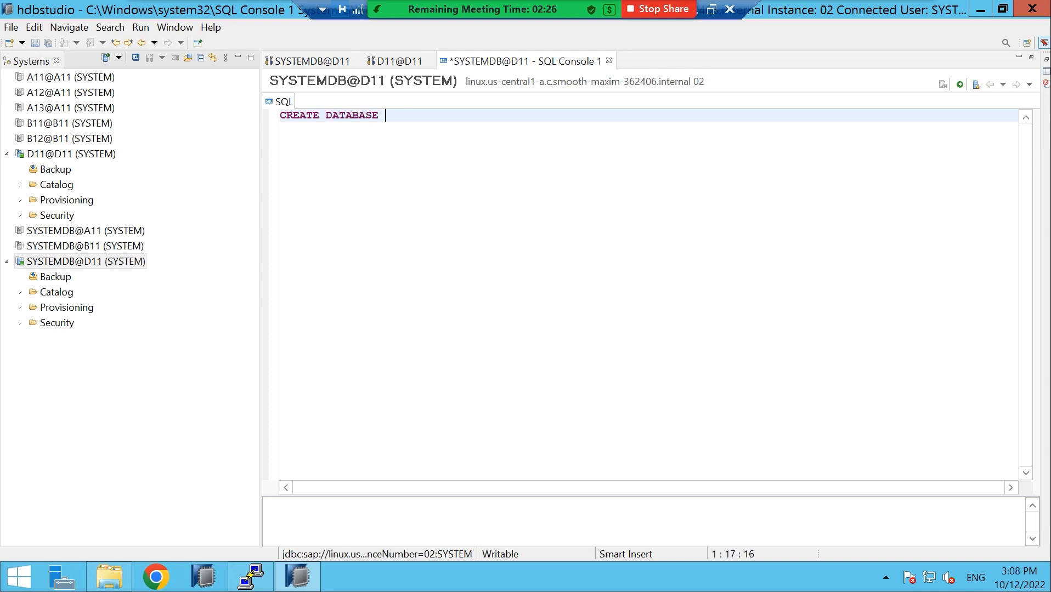
text( A12 SYSTEM USER )
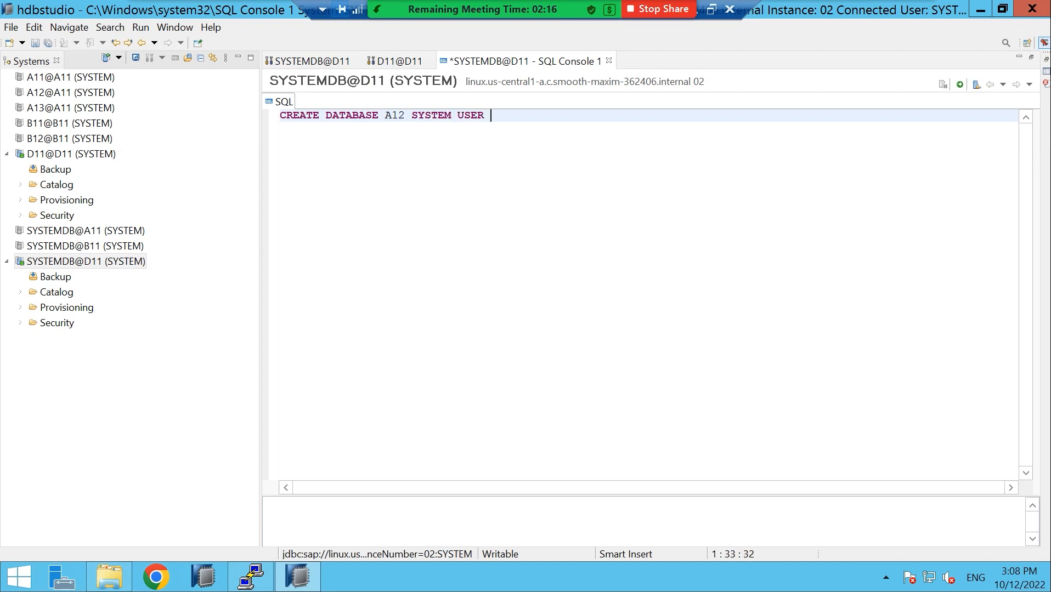
text(PASSWORD Admin123)
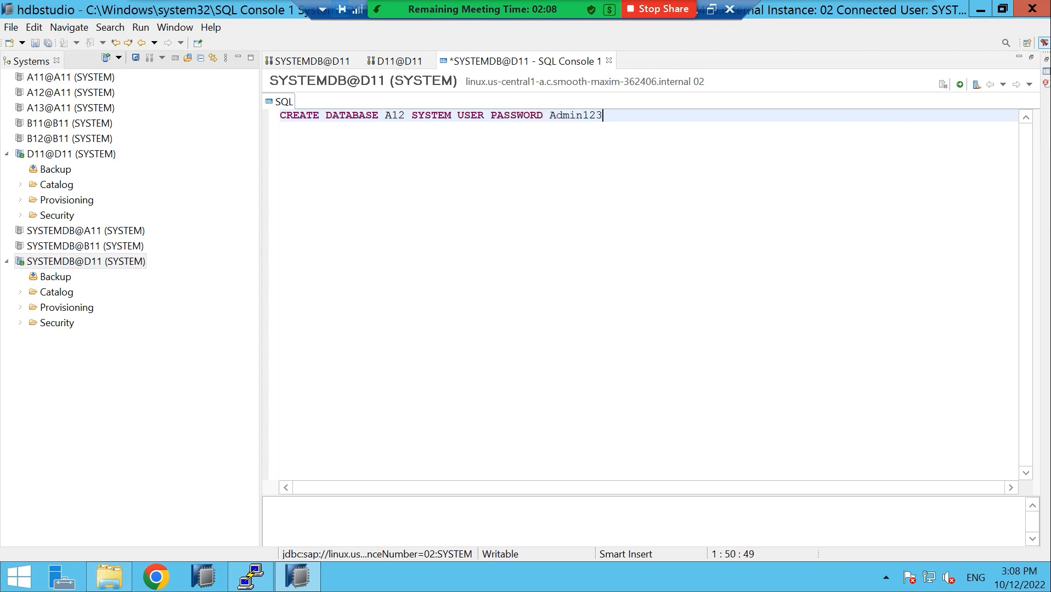
text(;)
click(959, 87)
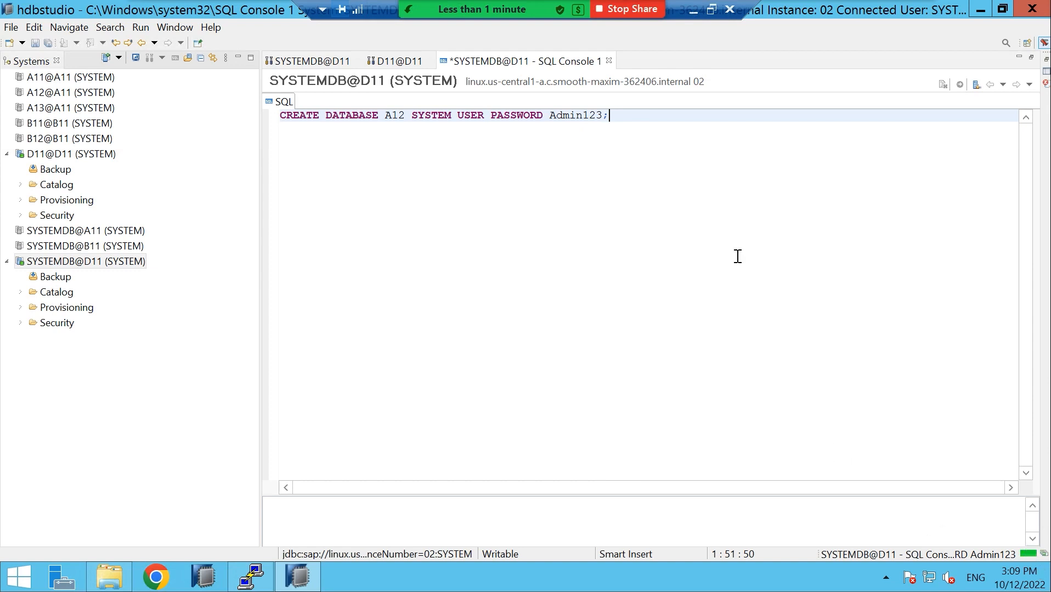
Pause the screen recording from the local desktop and hide the recorder toolbar
click(691, 10)
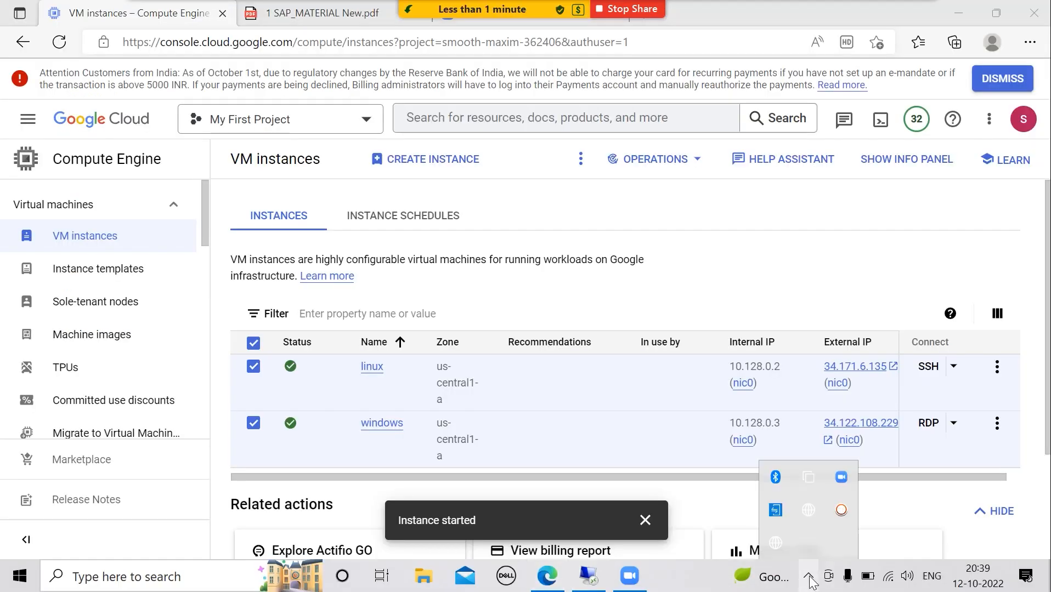
click(841, 510)
click(808, 547)
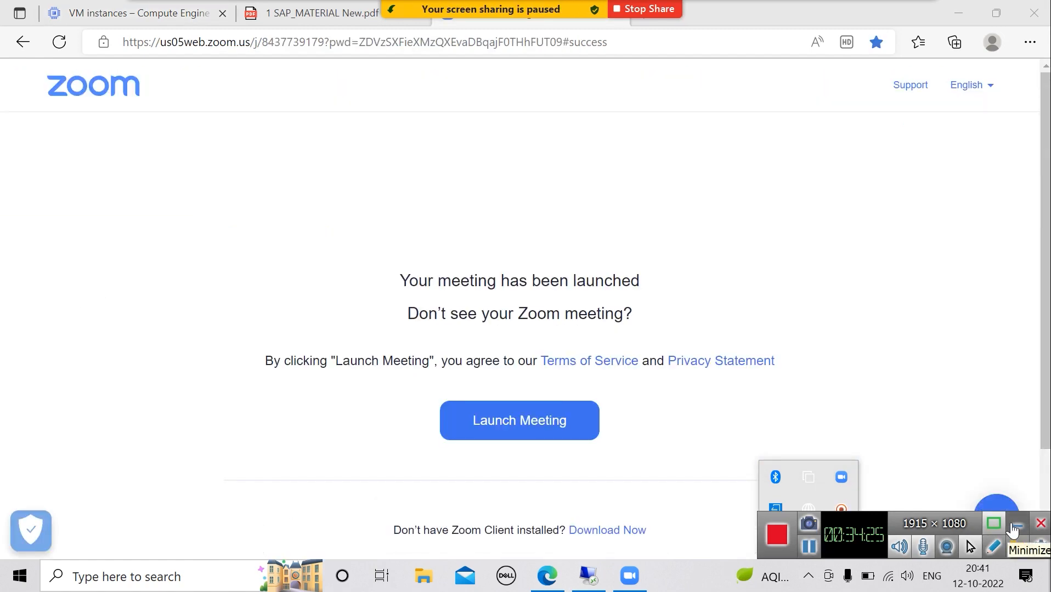
click(1016, 526)
Admit the waiting participant and resume sharing the Remote Desktop window
click(549, 18)
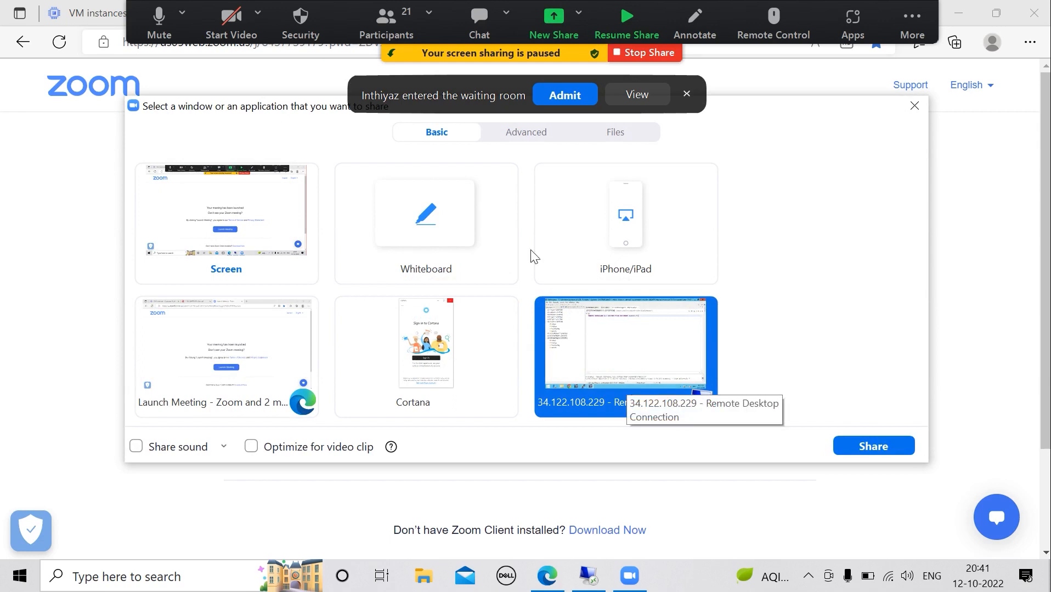
click(562, 95)
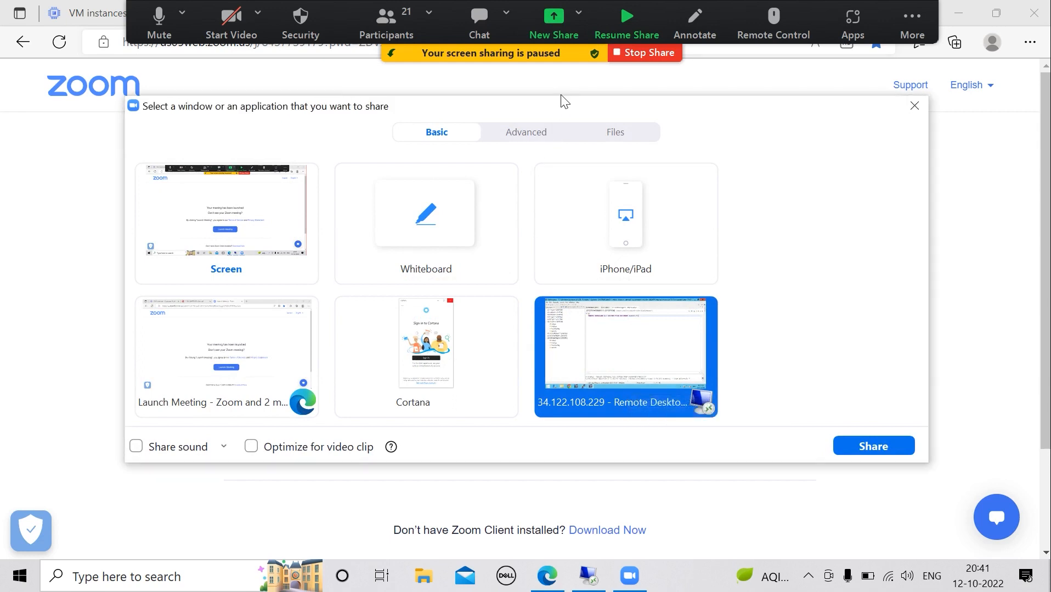
click(885, 448)
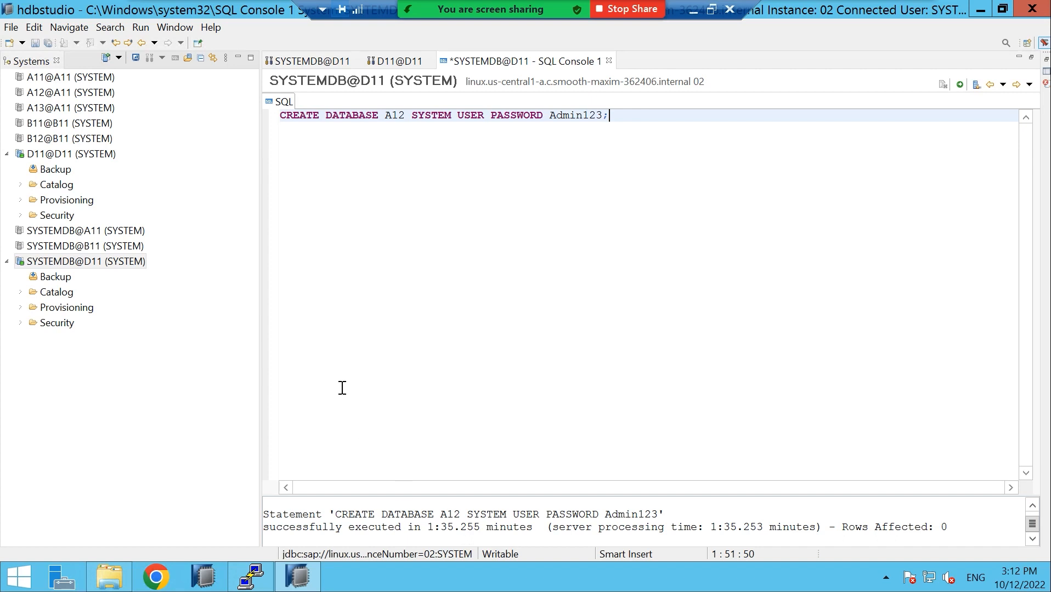
Change the statement's tenant name from A12 to A13 and execute it
click(406, 118)
key(BackSpace)
text(3)
click(960, 85)
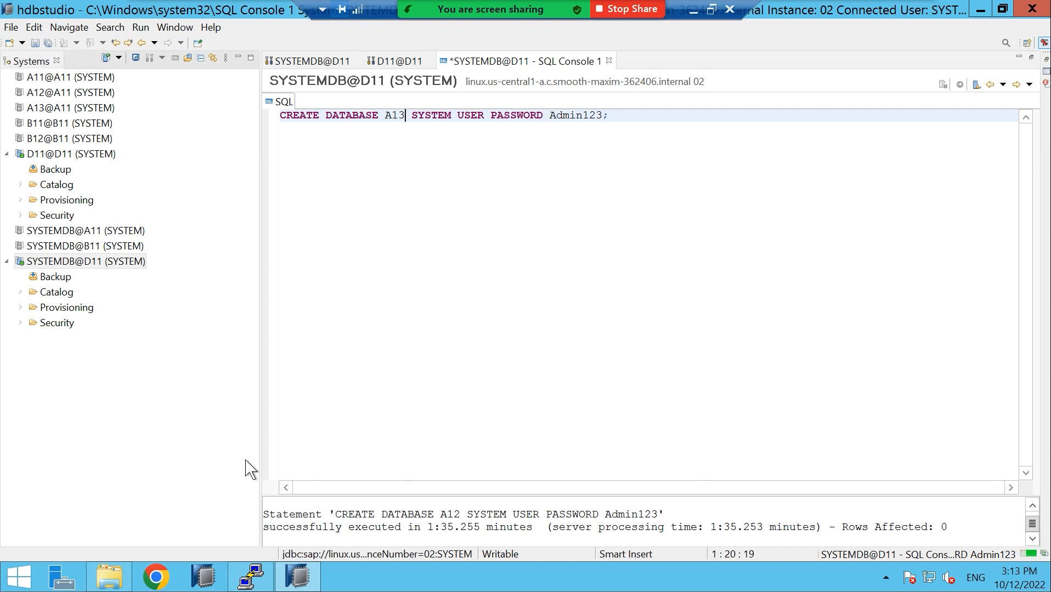
Start adding a new system, clear the pasted IP from Host Name, and switch to PuTTY
right_click(53, 343)
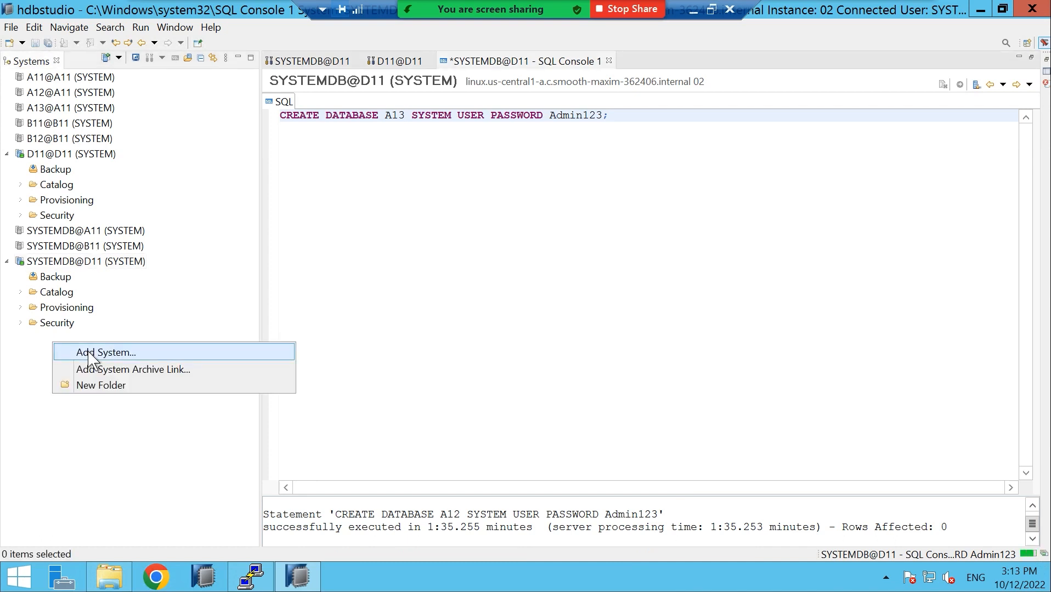
click(90, 355)
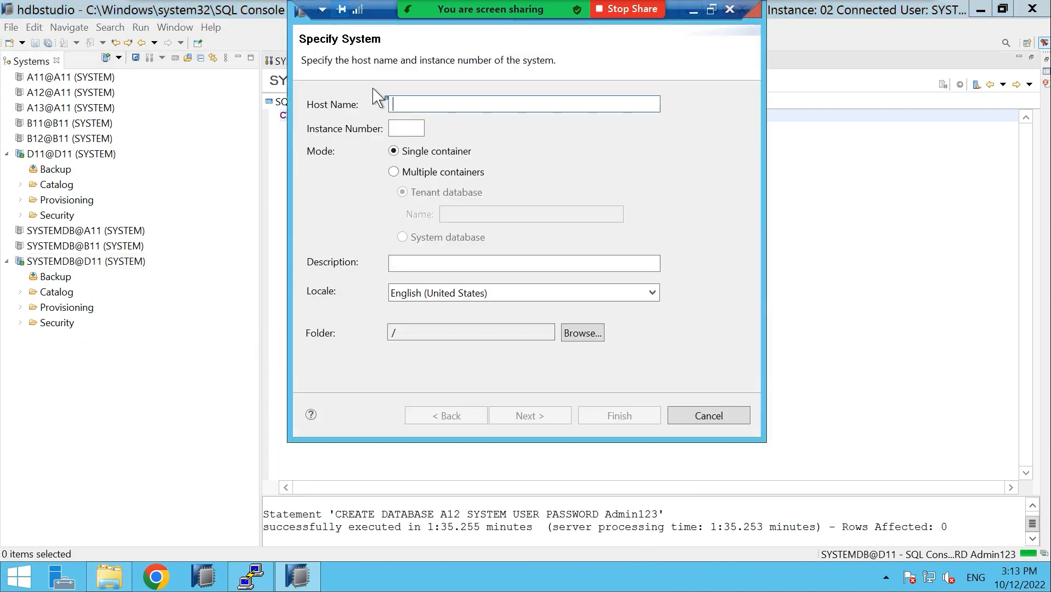
right_click(401, 102)
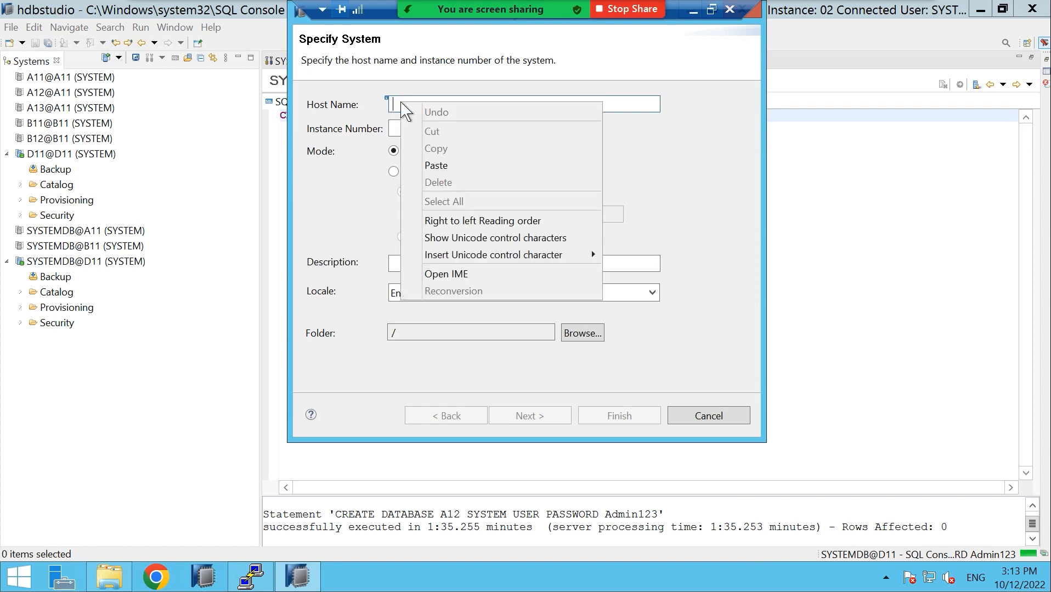
click(431, 166)
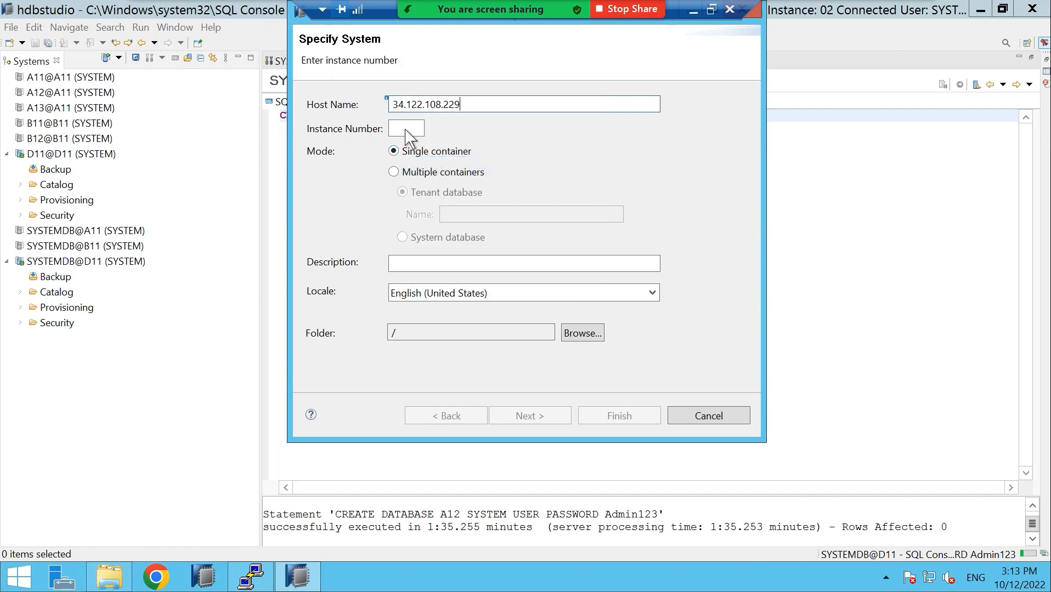
key(BackSpace)
key(BackSpace)
key(BackSpace)
key(BackSpace)
key(BackSpace)
key(BackSpace)
key(BackSpace)
key(BackSpace)
key(BackSpace)
key(BackSpace)
key(BackSpace)
key(BackSpace)
key(BackSpace)
key(BackSpace)
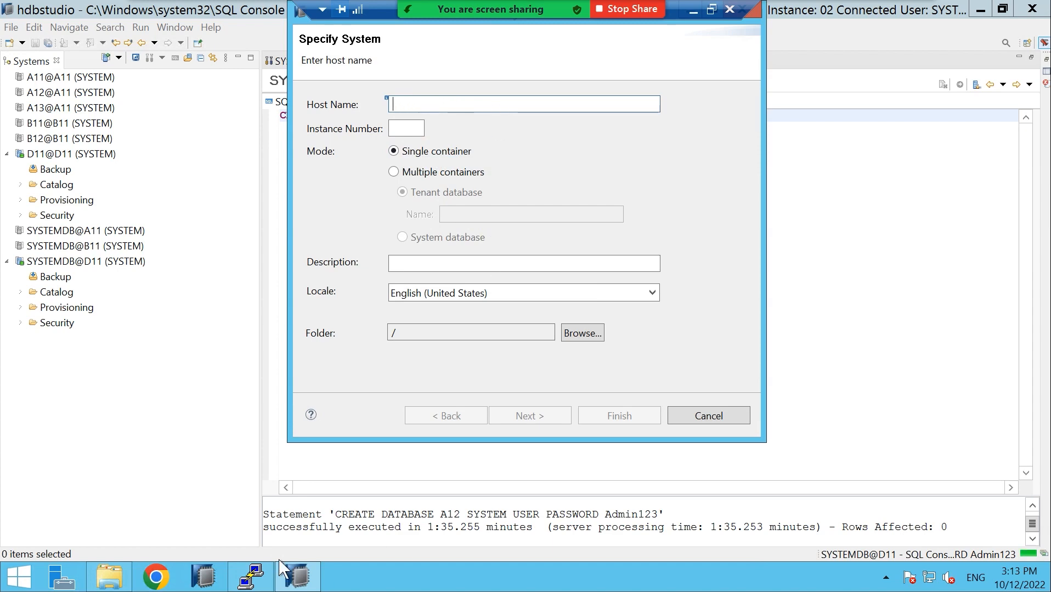
click(251, 575)
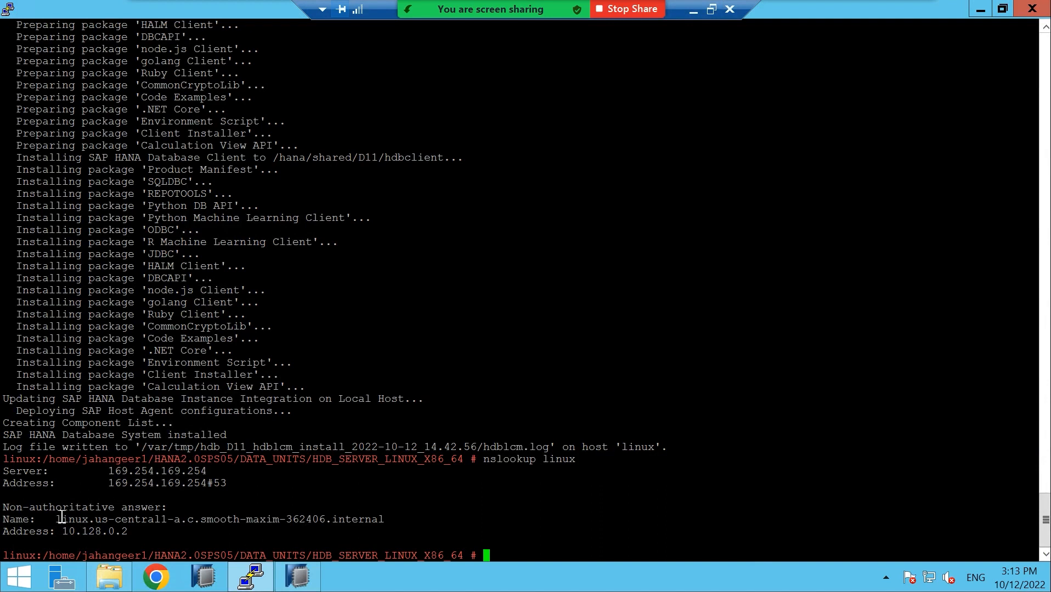
Copy the internal hostname from PuTTY's nslookup output, admitting a participant, then return to hdbstudio
drag(58, 519, 298, 534)
drag(361, 515, 387, 519)
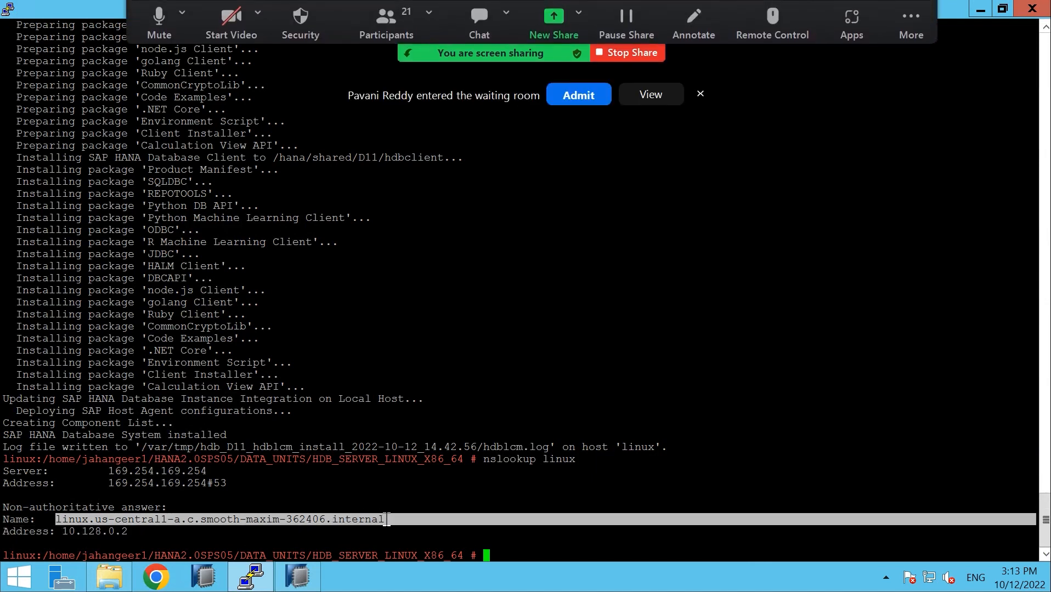
click(575, 97)
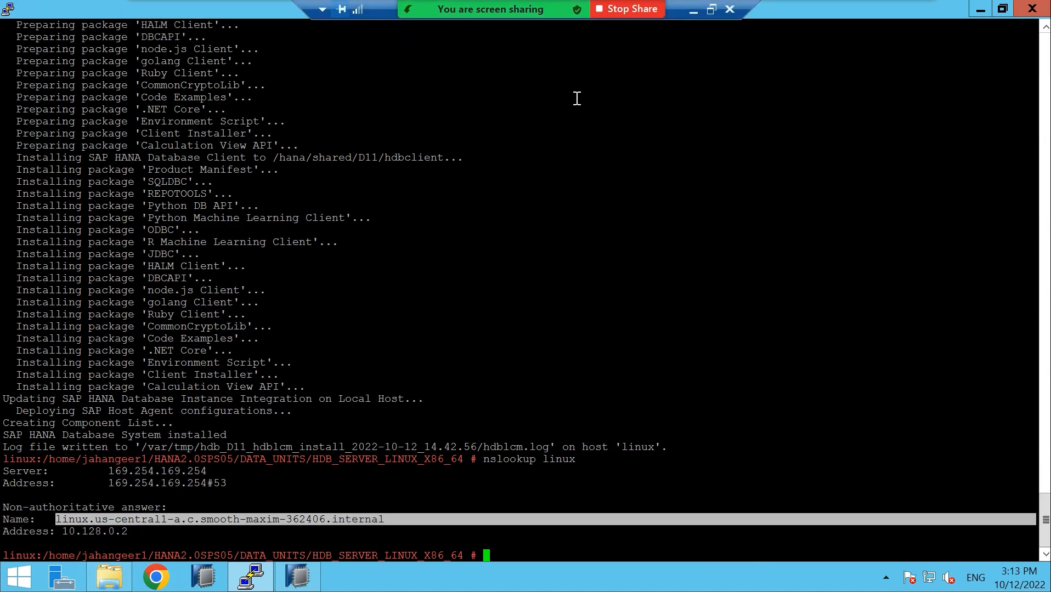
click(441, 488)
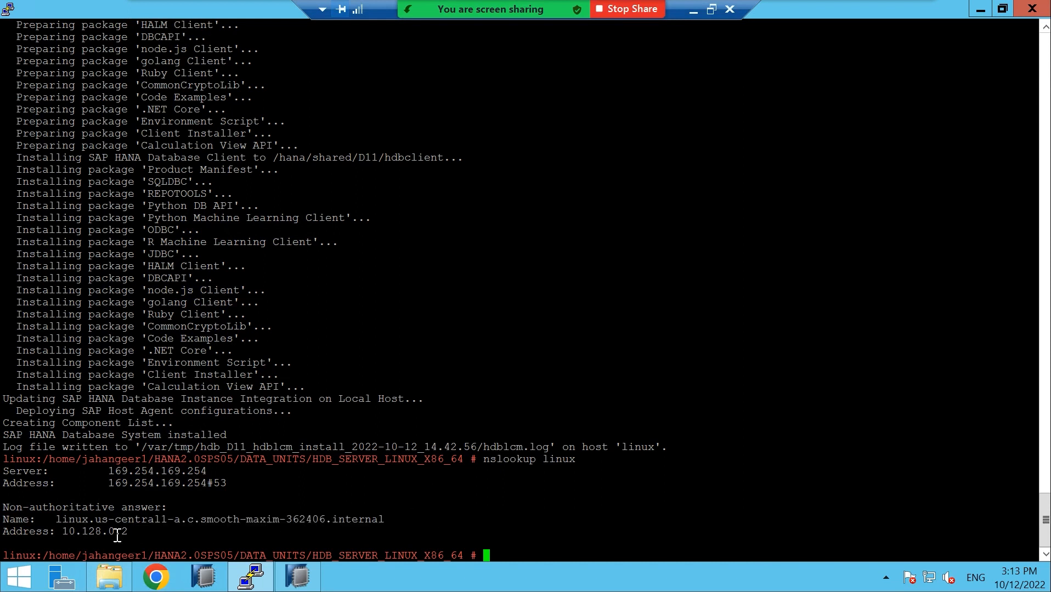
drag(57, 519, 384, 520)
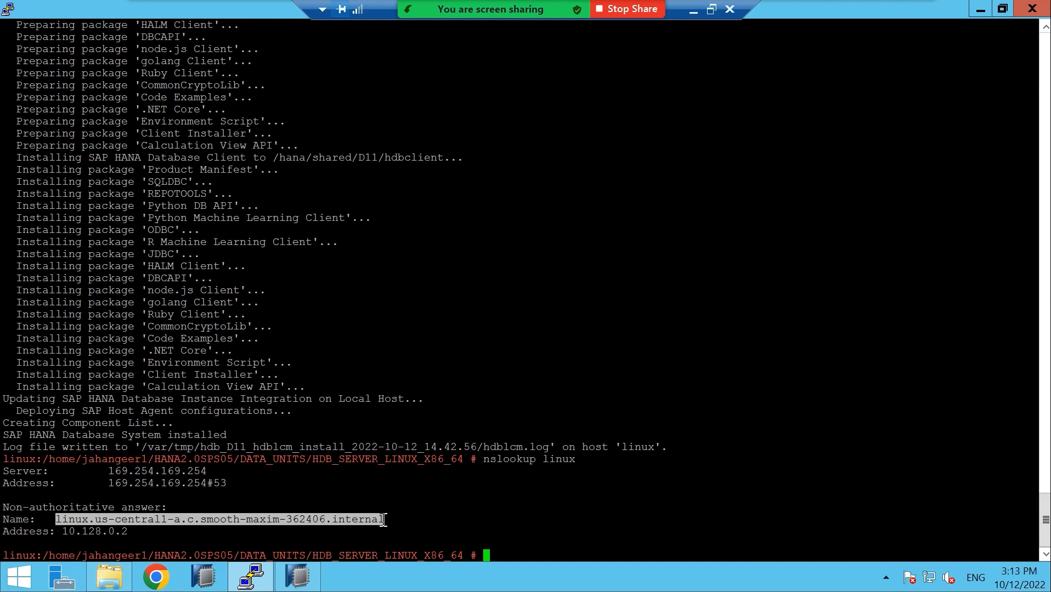
click(299, 577)
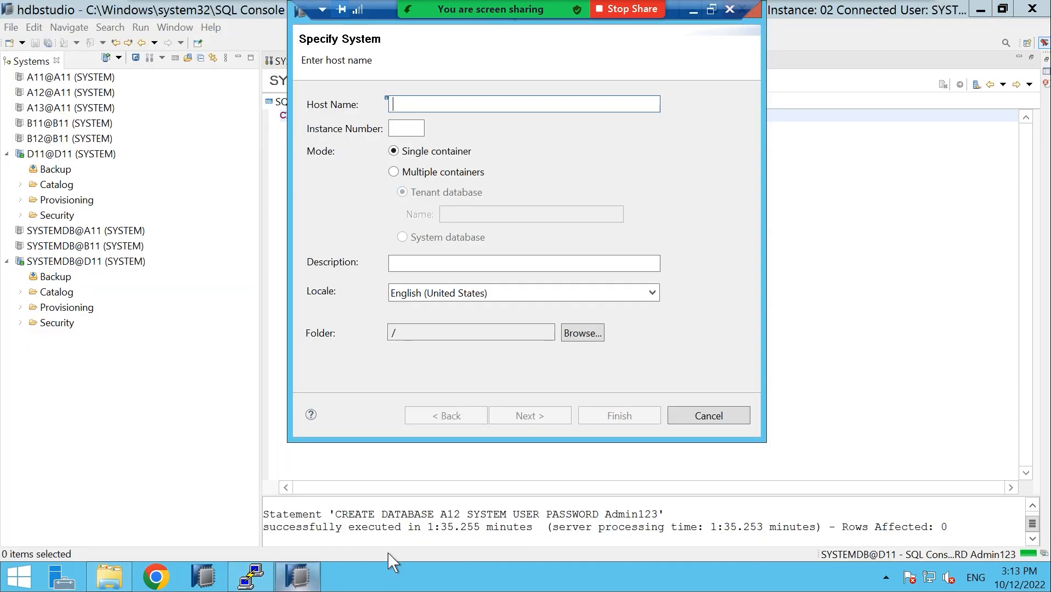
Enter the internal hostname, instance 02, and tenant database A12 under Multiple containers
right_click(419, 103)
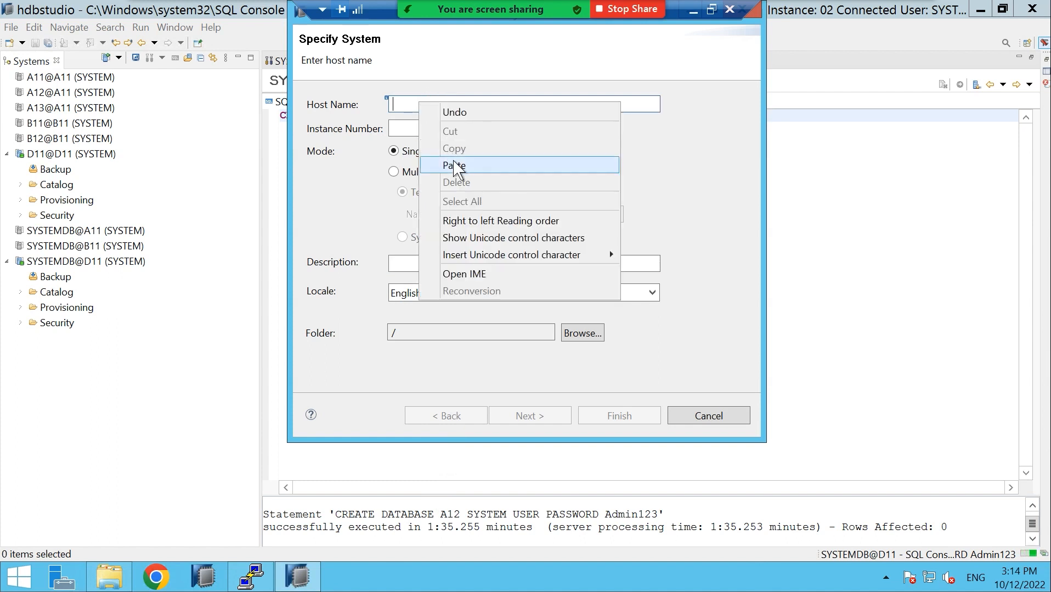
click(454, 166)
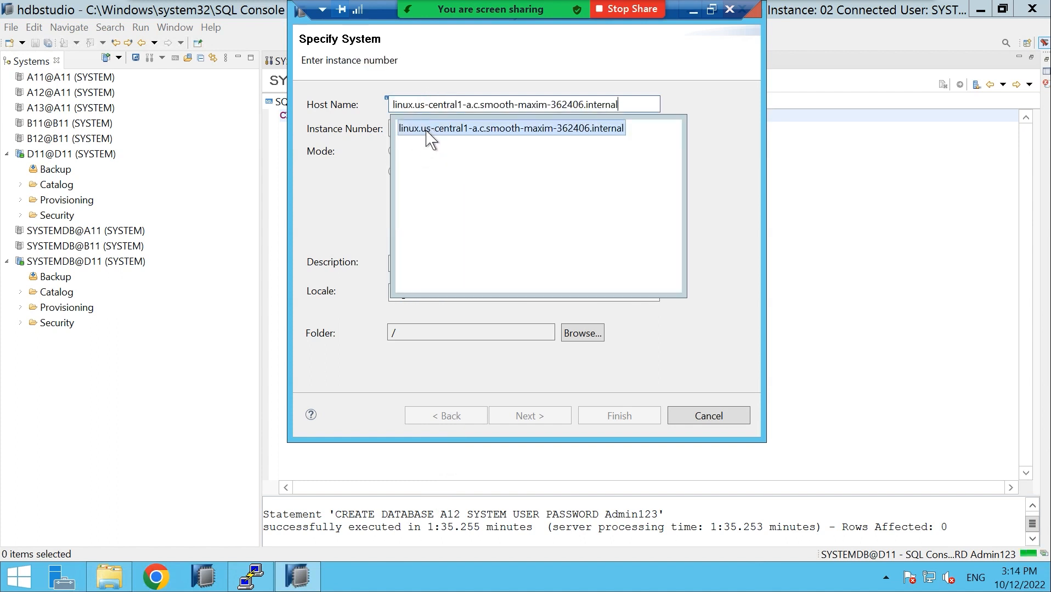
click(426, 131)
click(360, 188)
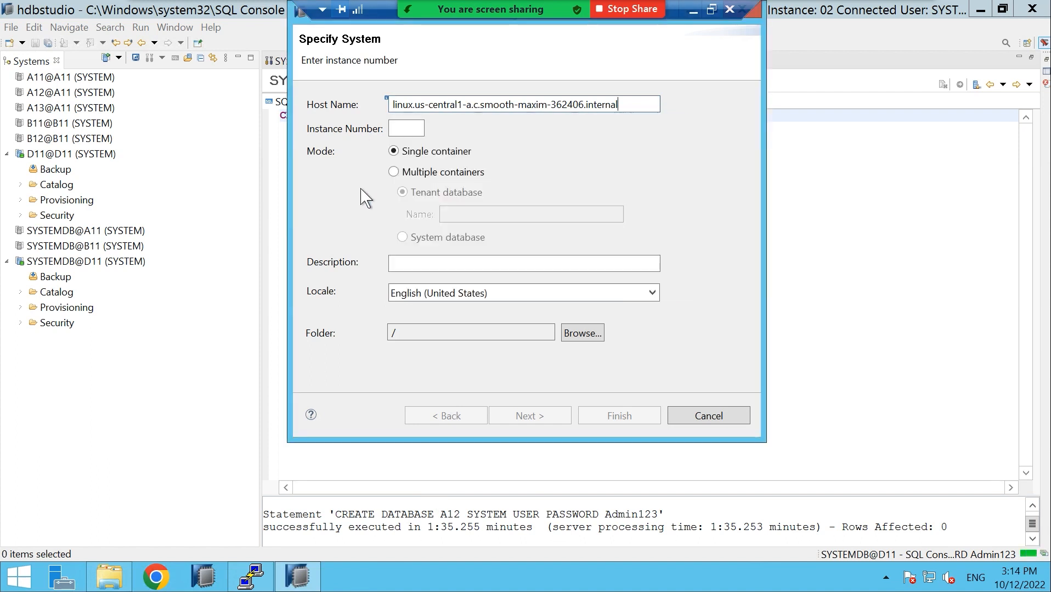
click(408, 127)
text(02)
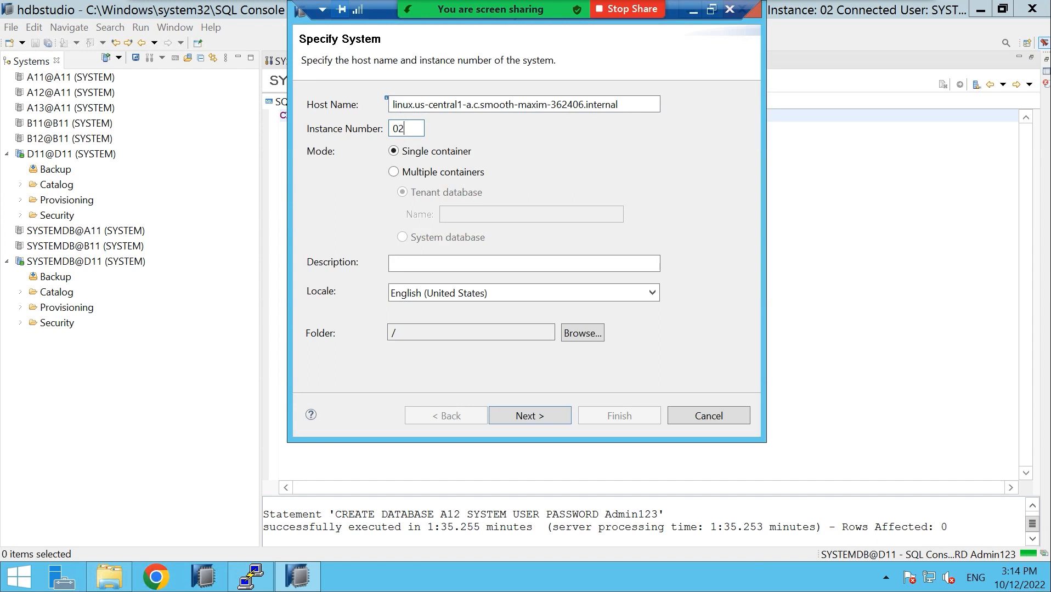
click(392, 171)
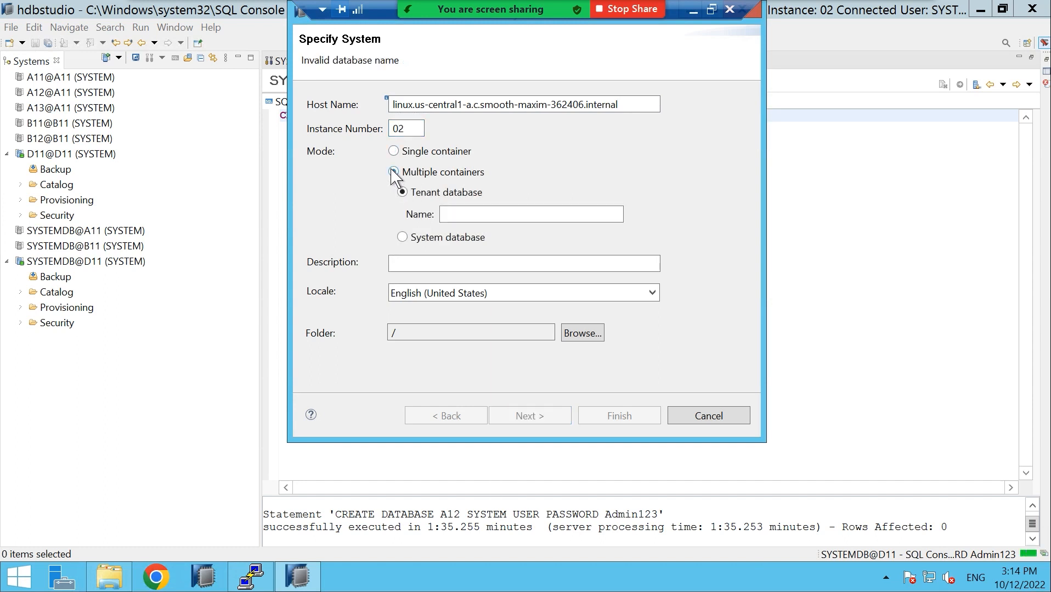
click(454, 214)
text(A12)
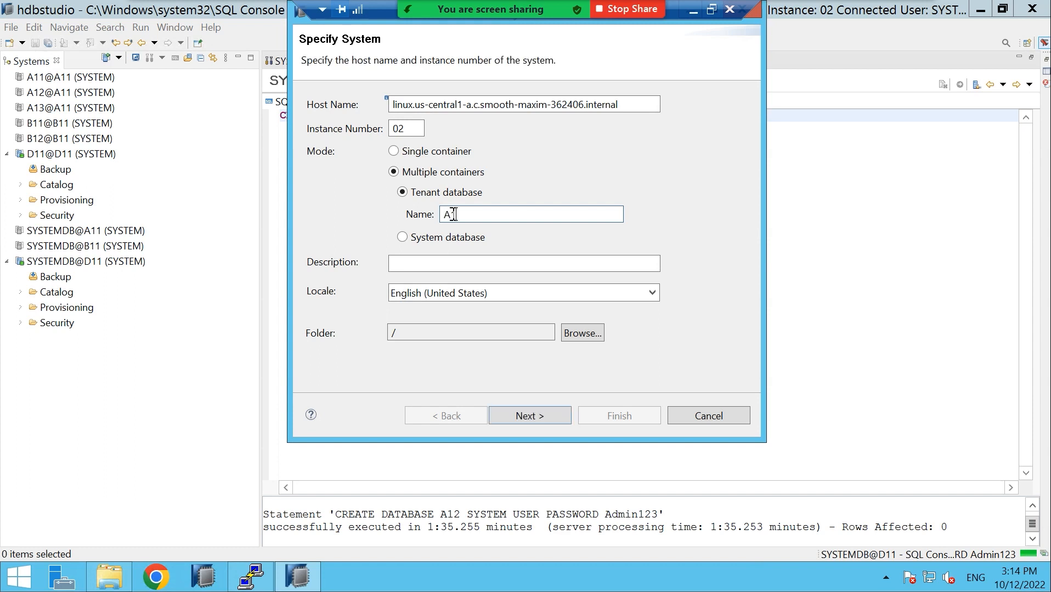
Log in as SYSTEM with its password and finish adding A12@D11
click(554, 425)
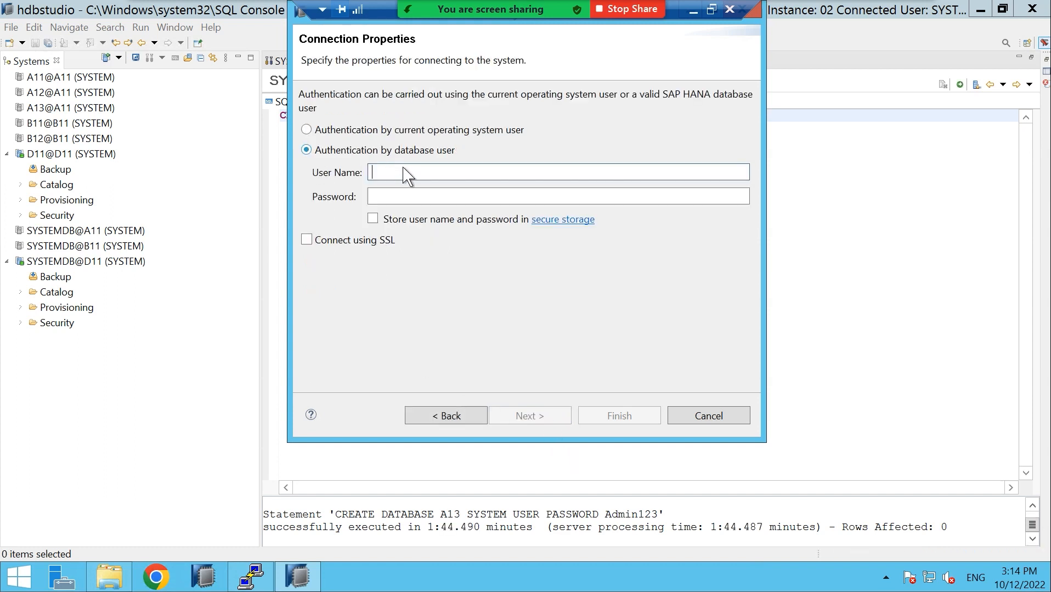
text(SYSTEM)
click(394, 196)
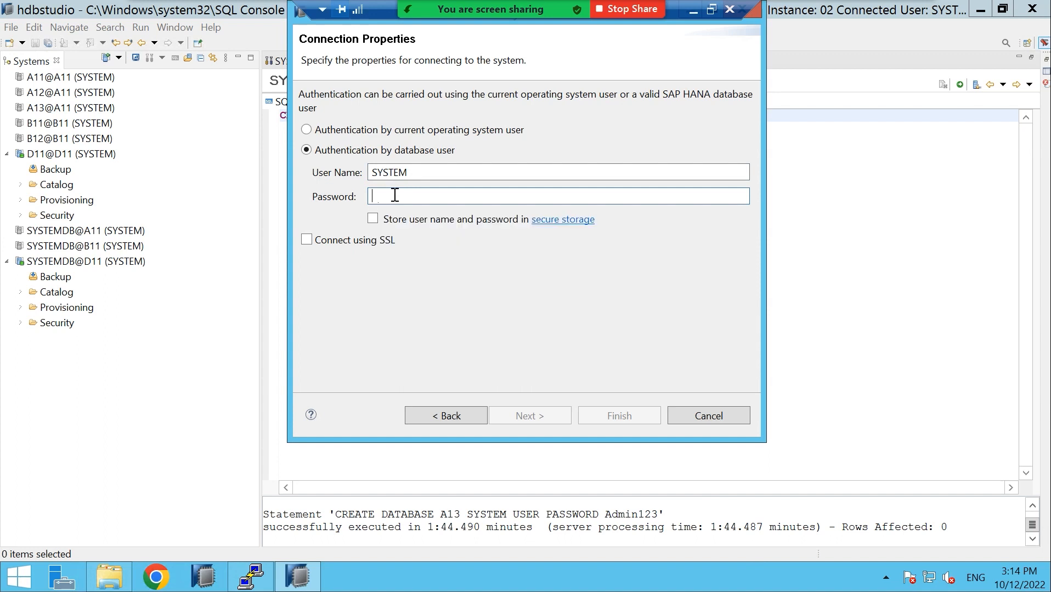
text(Admin123)
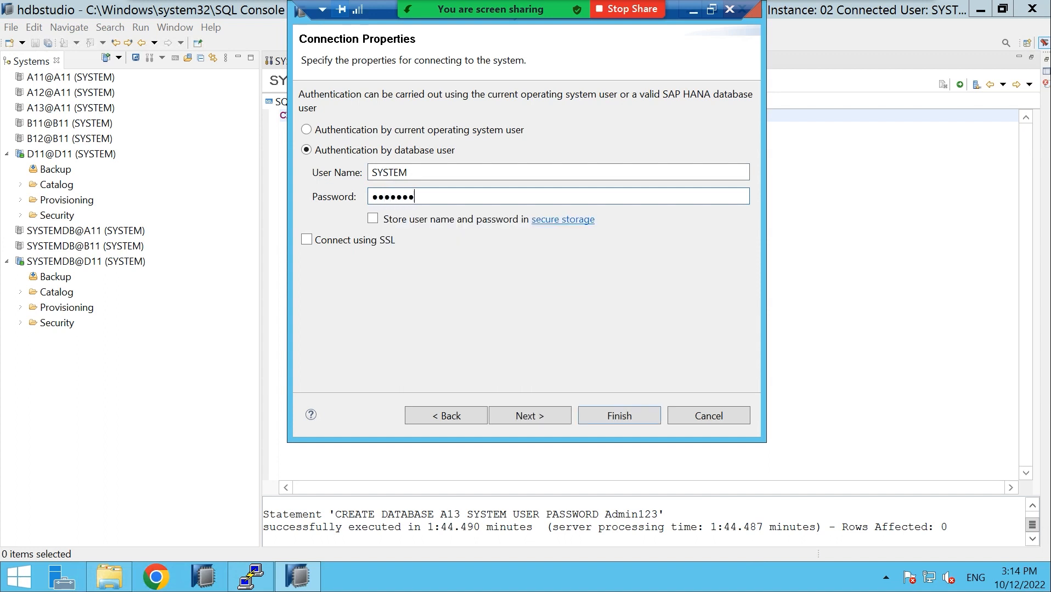
click(630, 418)
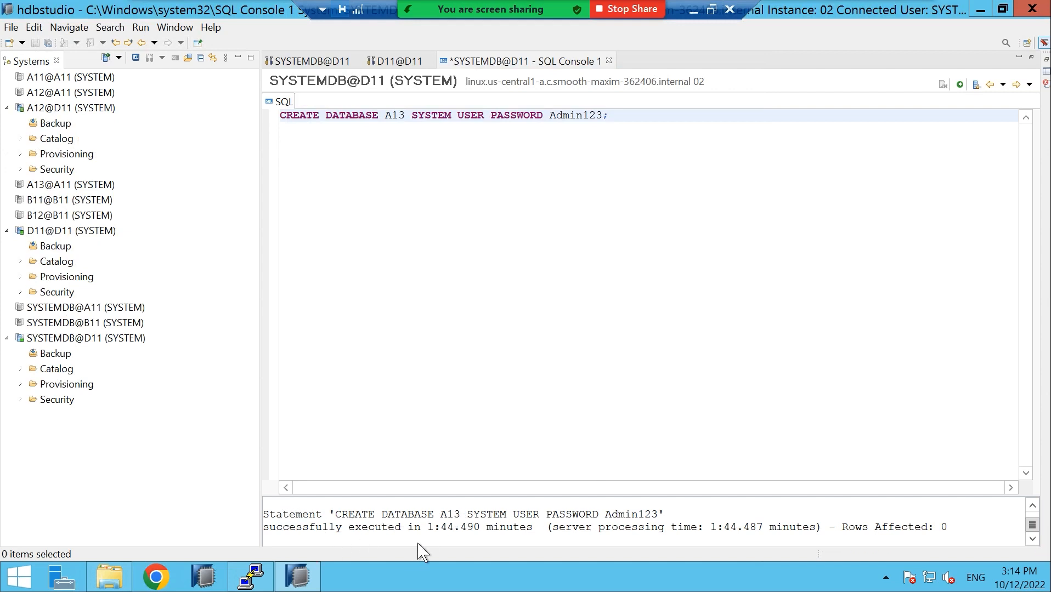
Start a new system with the internal hostname, instance 02, and tenant database A13
right_click(62, 439)
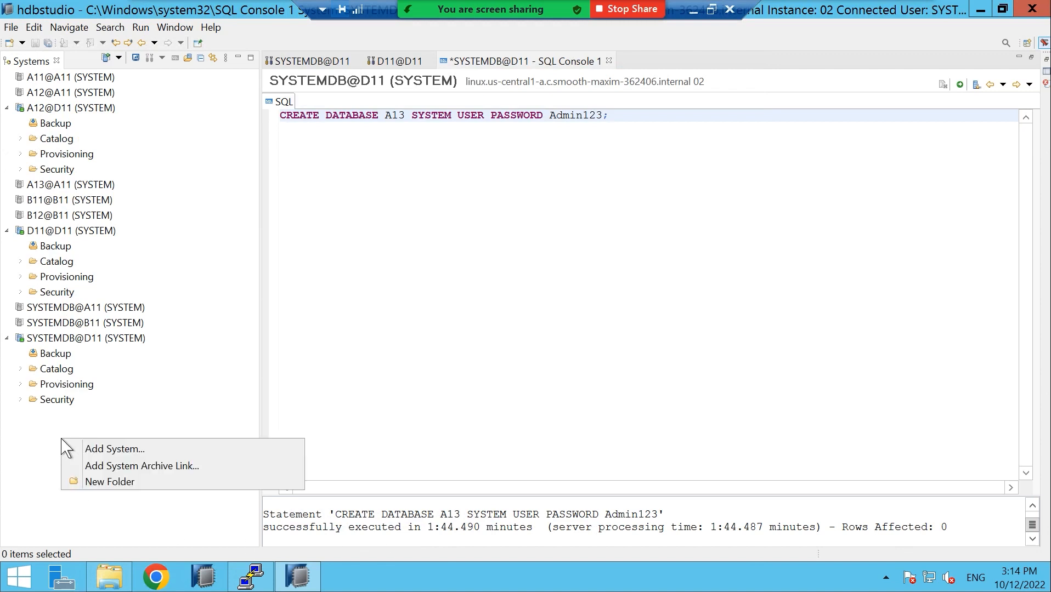
click(104, 453)
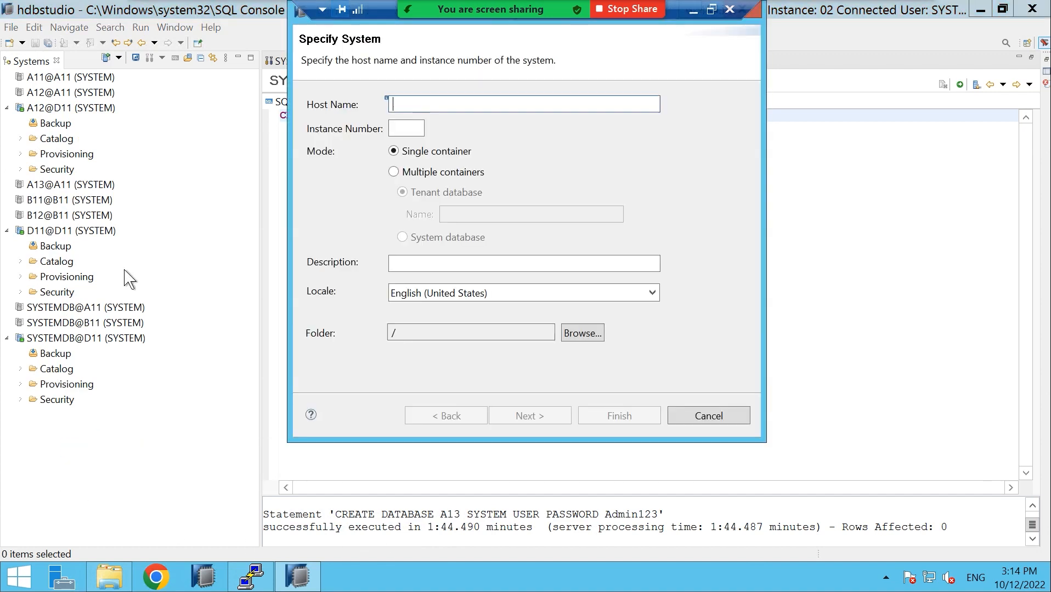
right_click(408, 105)
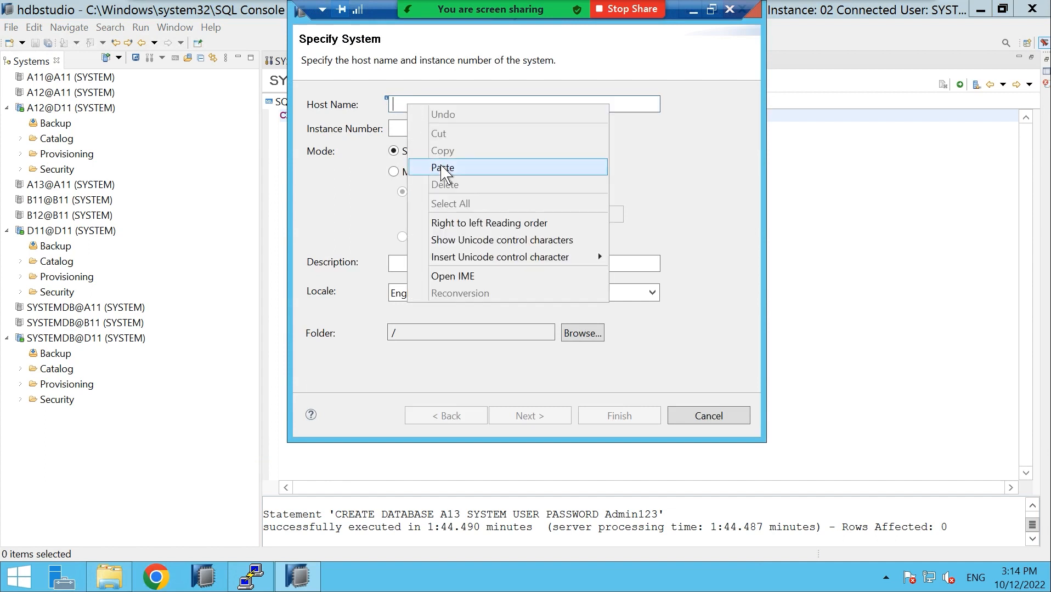
click(443, 168)
click(406, 130)
text(02)
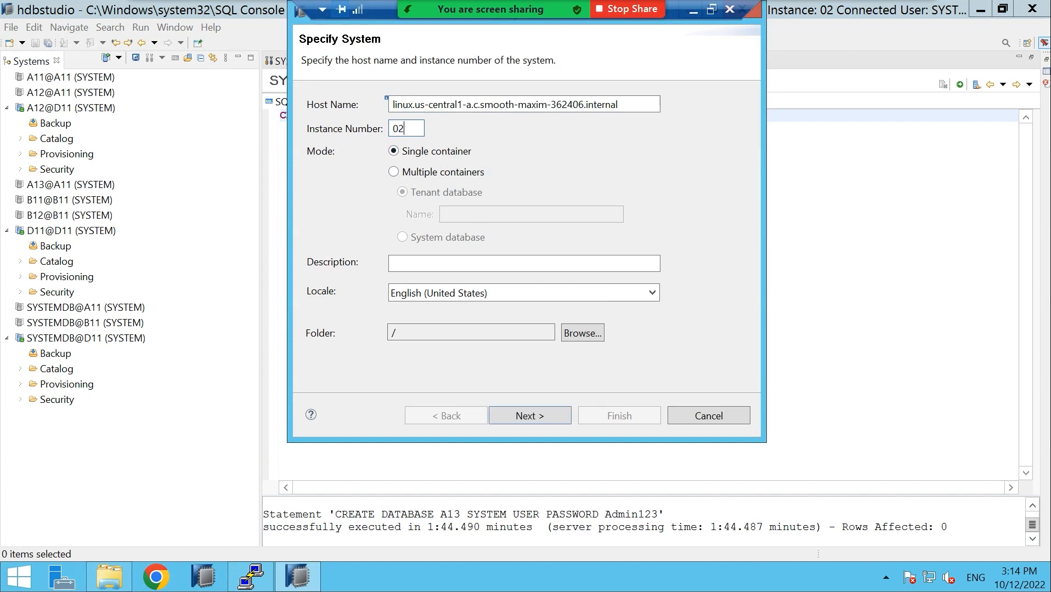
click(395, 171)
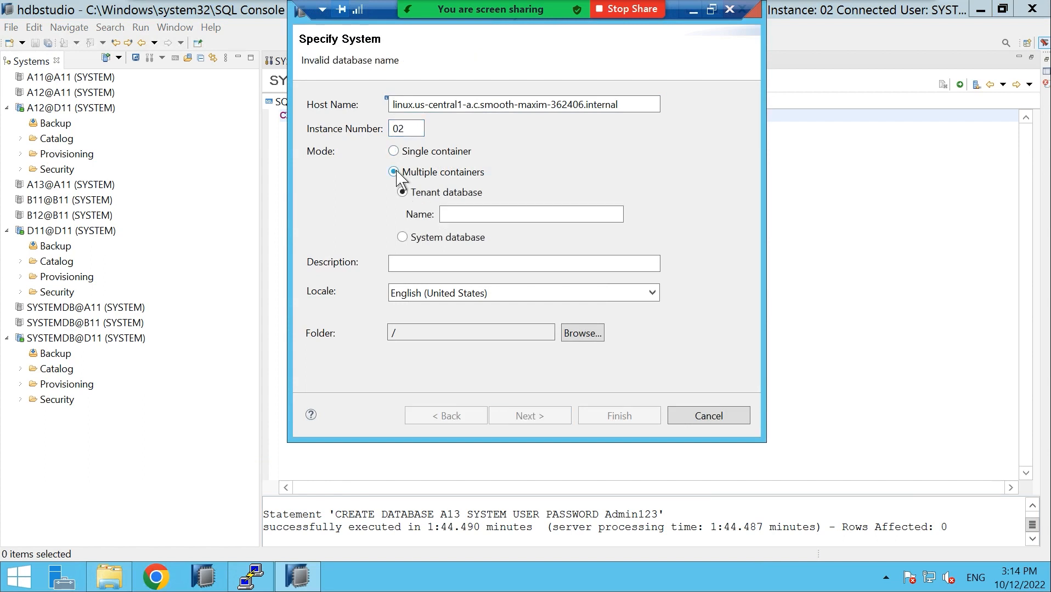
click(469, 215)
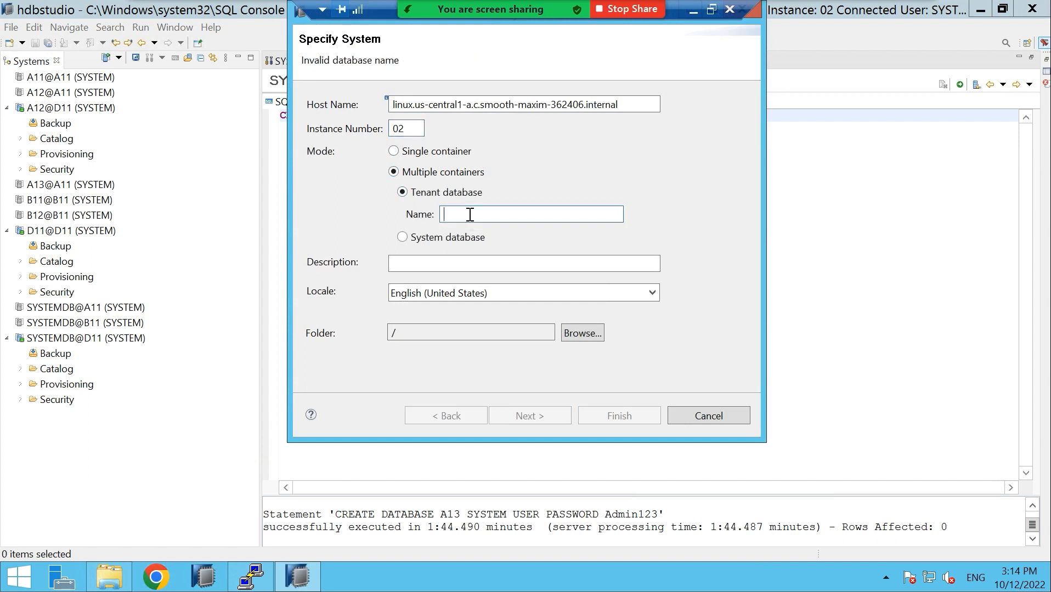
text(A13)
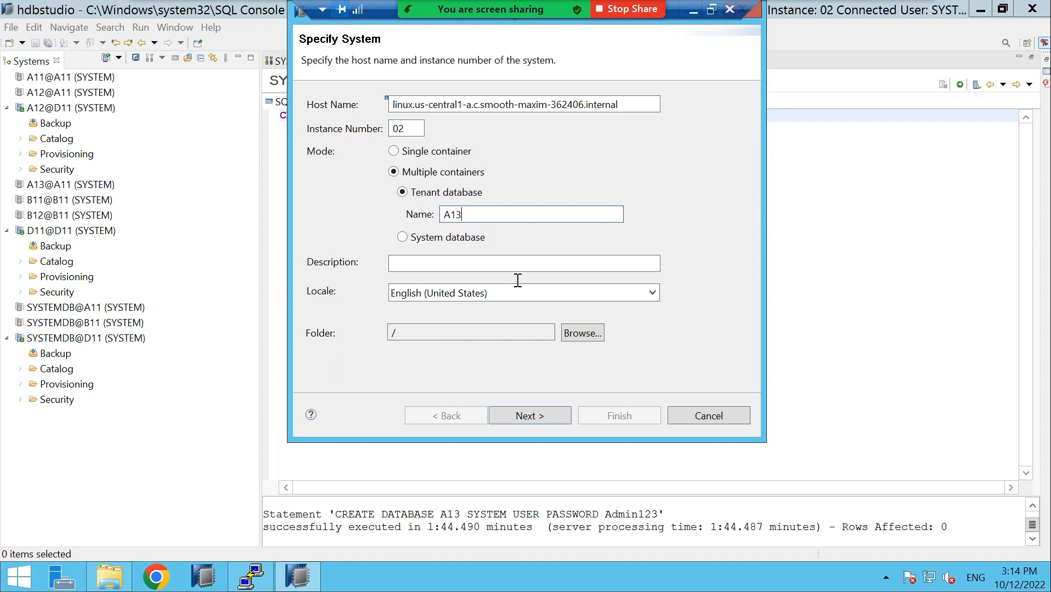
Enter user SYSTEM and its password, then finish adding A13@D11
click(543, 413)
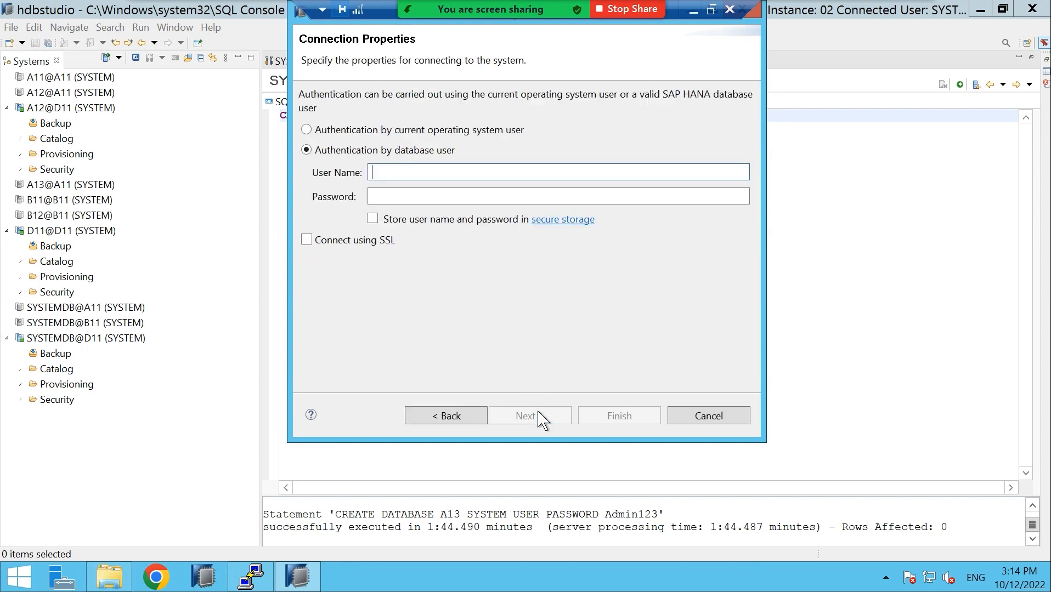
text(SYSTEM)
key(Tab)
key(Caps_Lock)
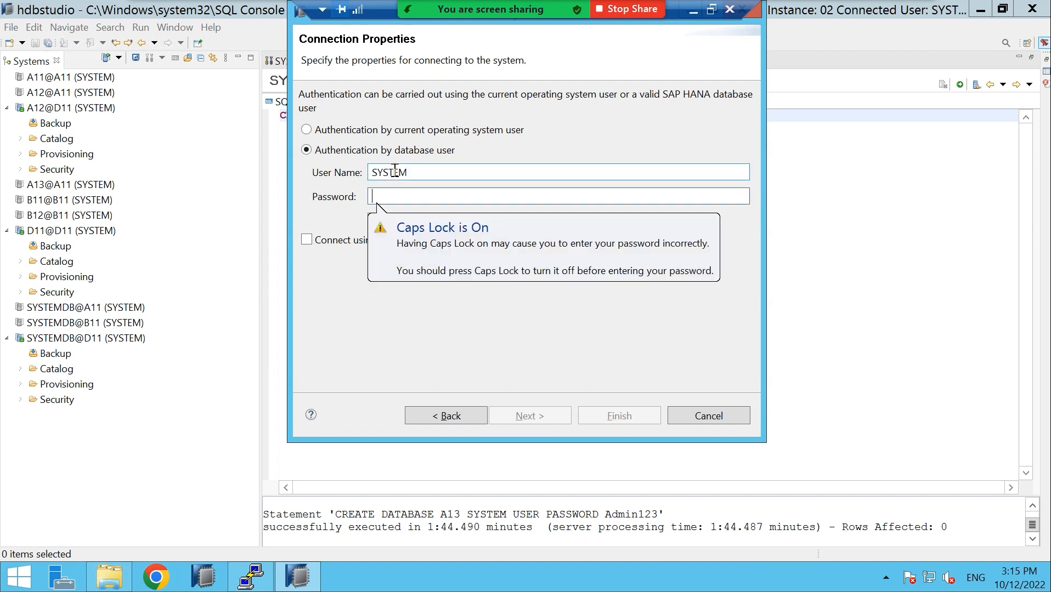
text(Ad)
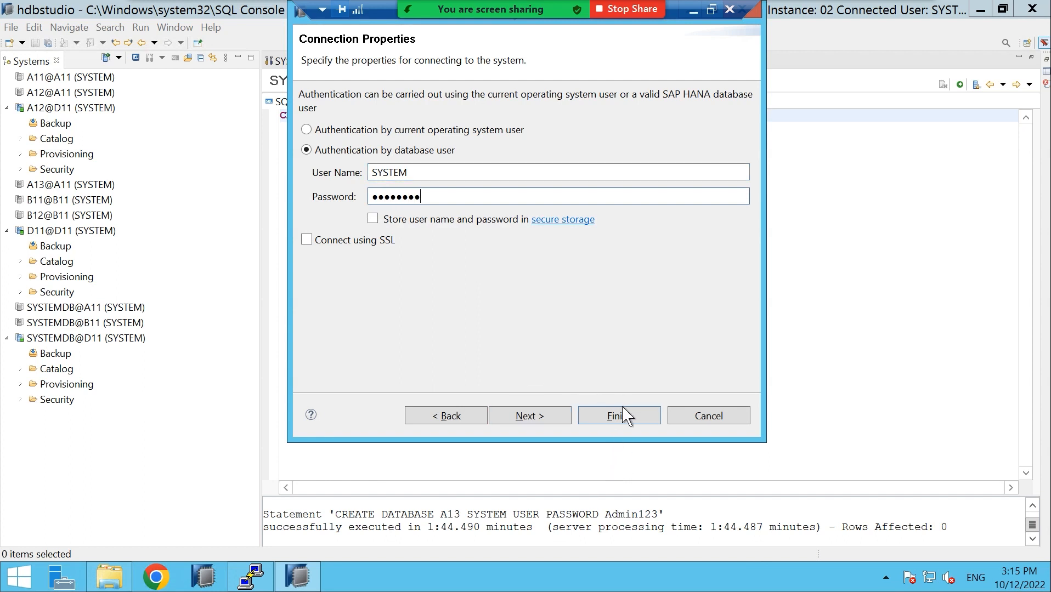
click(620, 420)
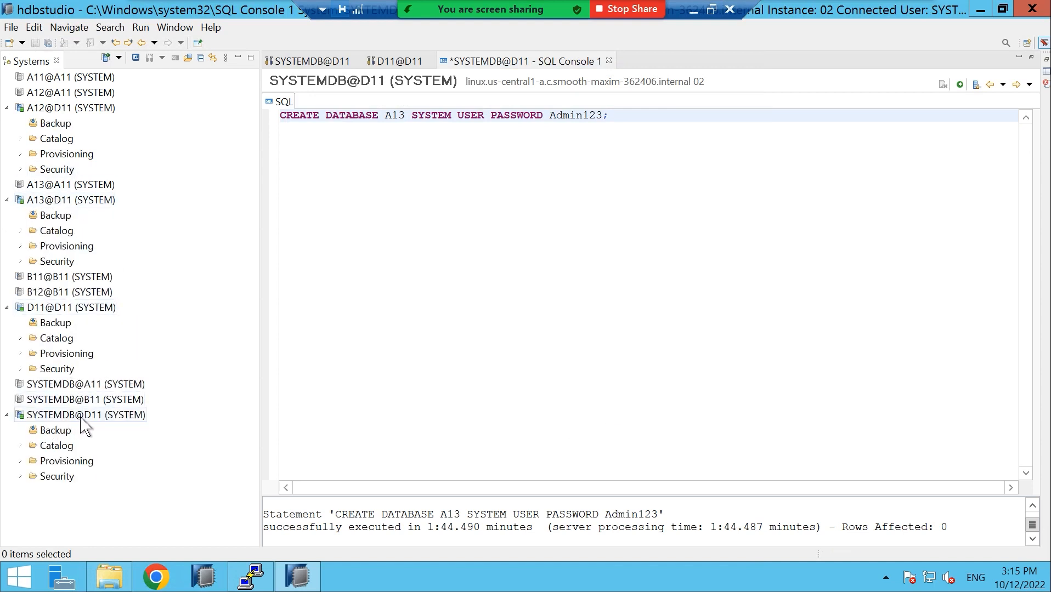
click(92, 390)
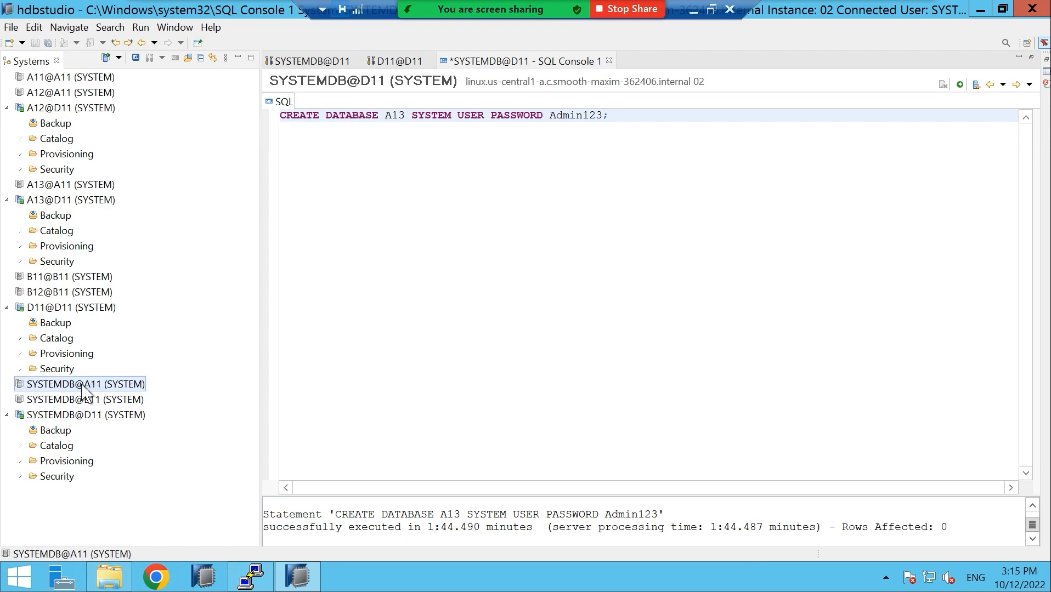
click(51, 79)
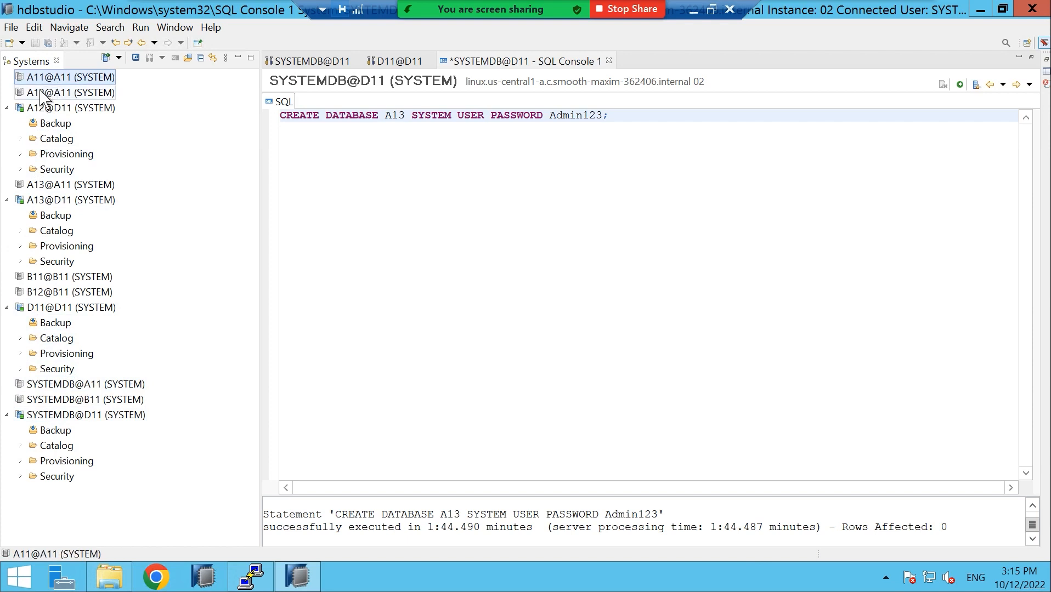
click(44, 94)
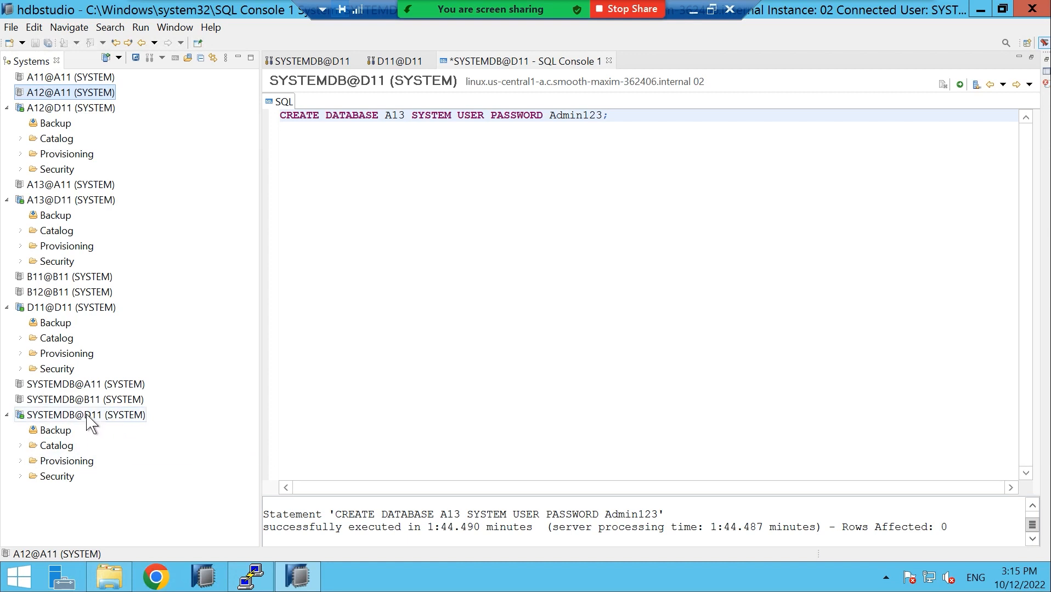
mouse_move(89, 424)
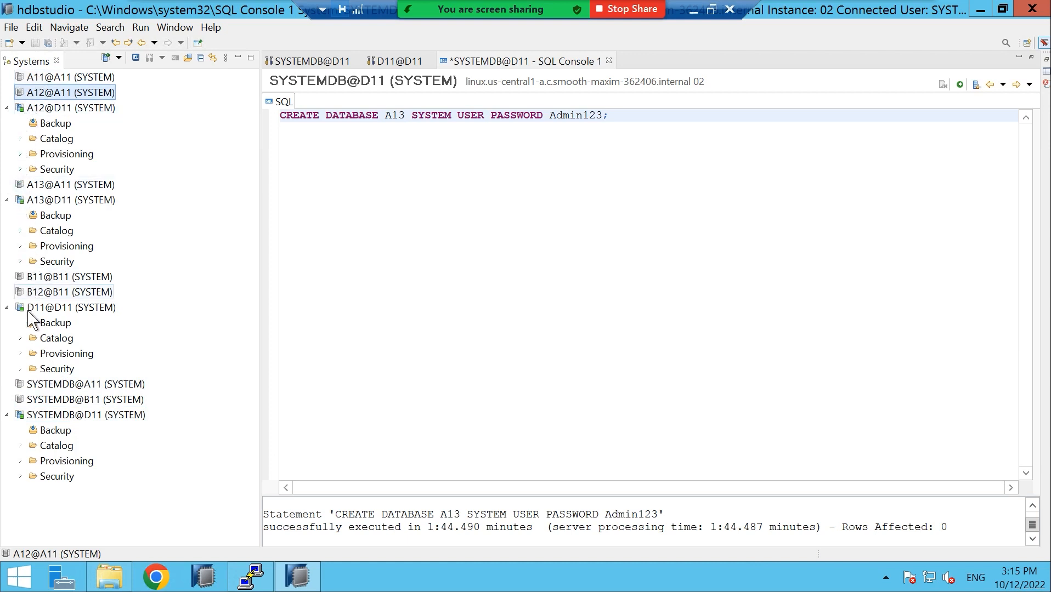
mouse_move(77, 321)
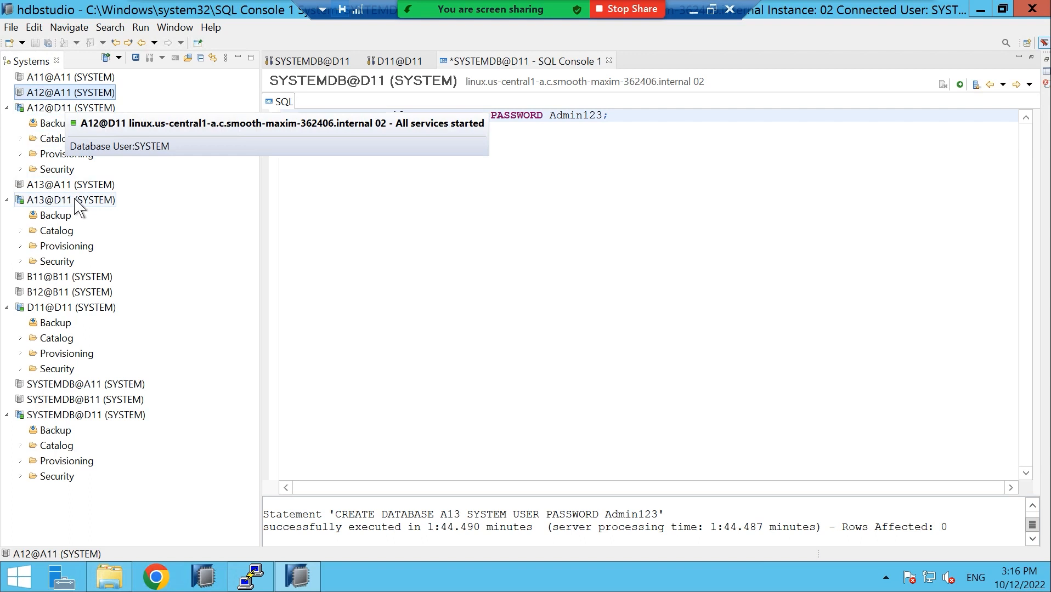
Open A12@D11, discard the SQL console, and view its Landscape with six active services
double_click(57, 108)
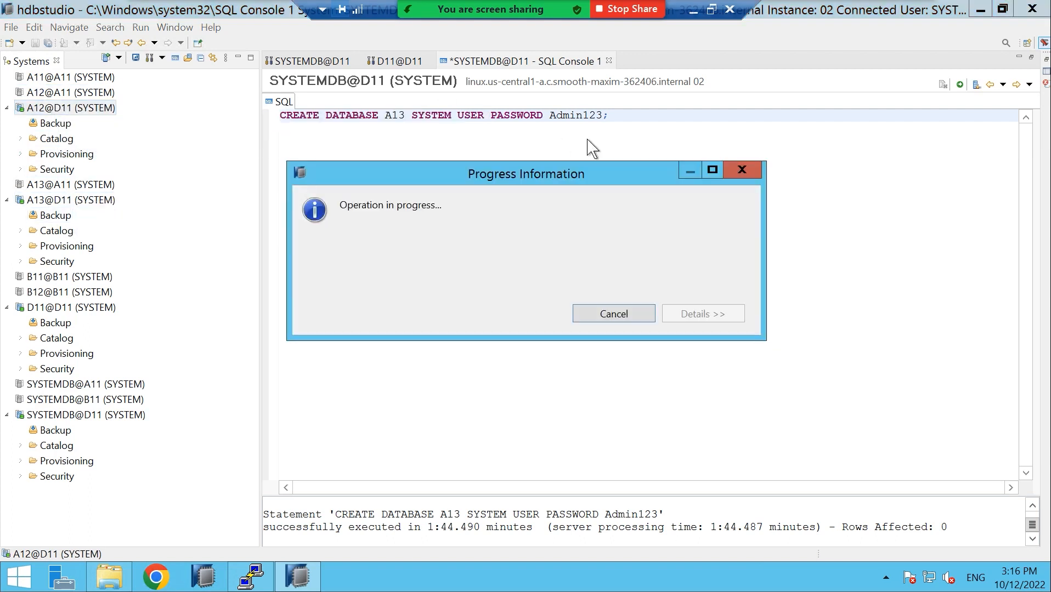
click(608, 61)
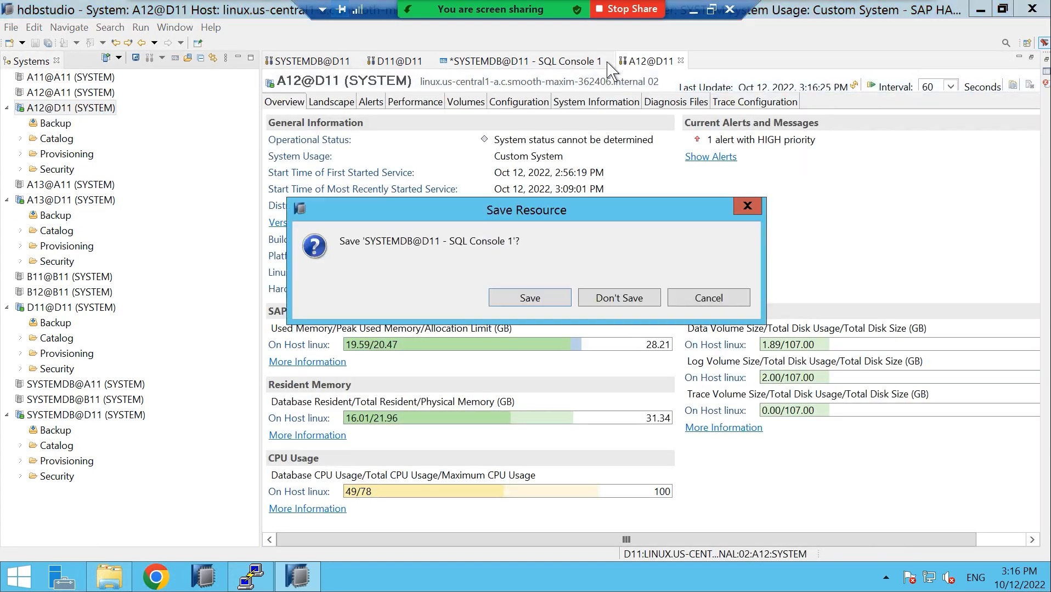
click(629, 307)
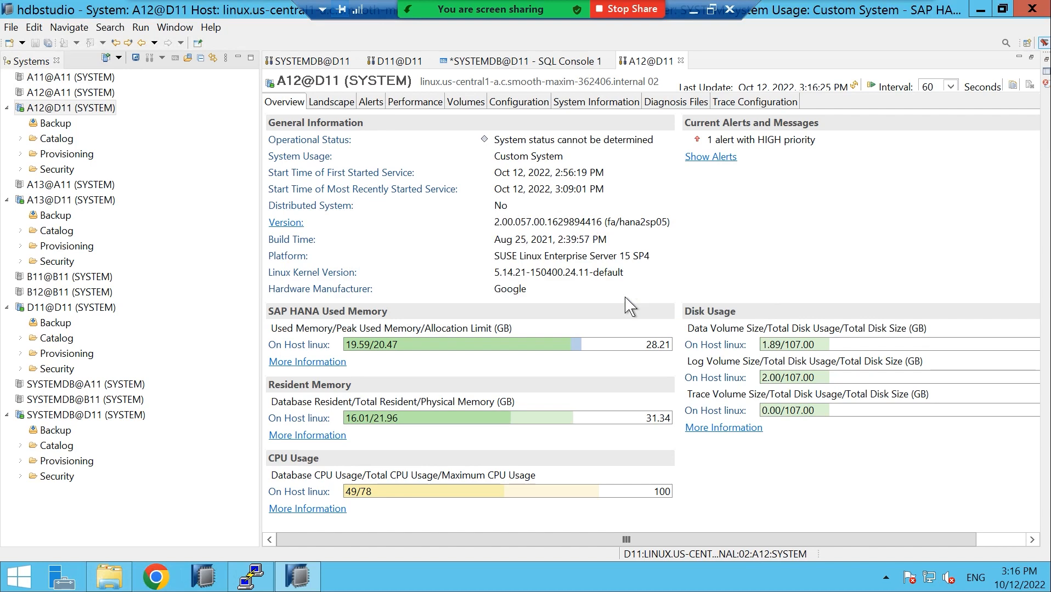
click(329, 104)
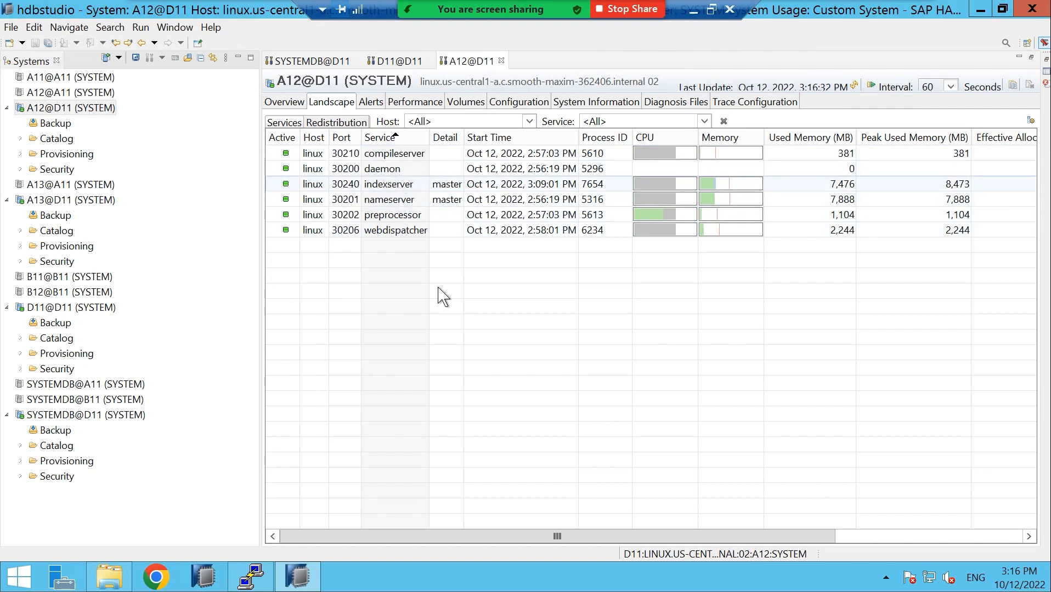
drag(516, 540, 762, 517)
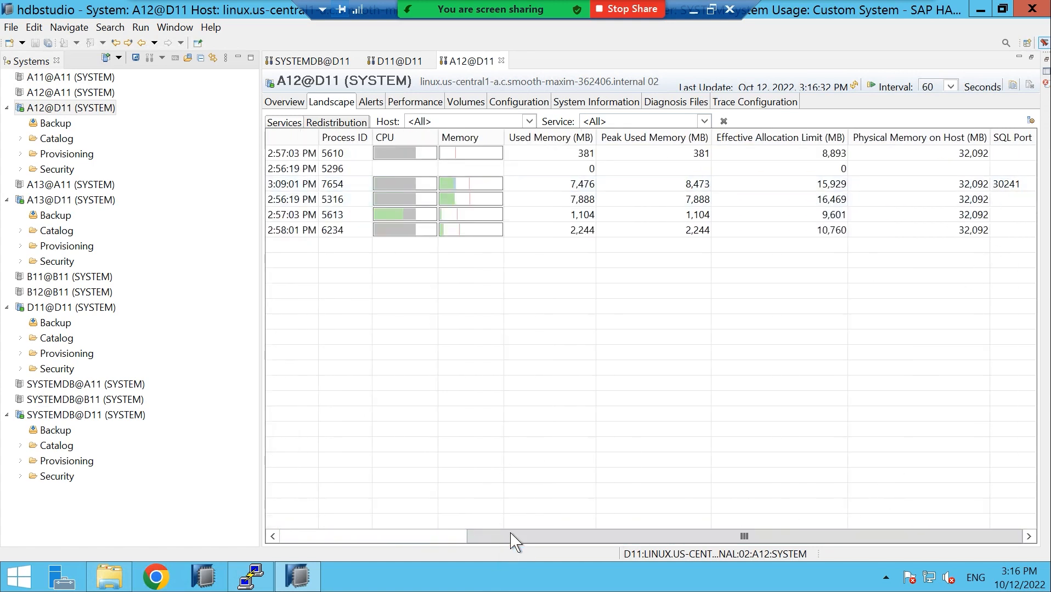
click(311, 538)
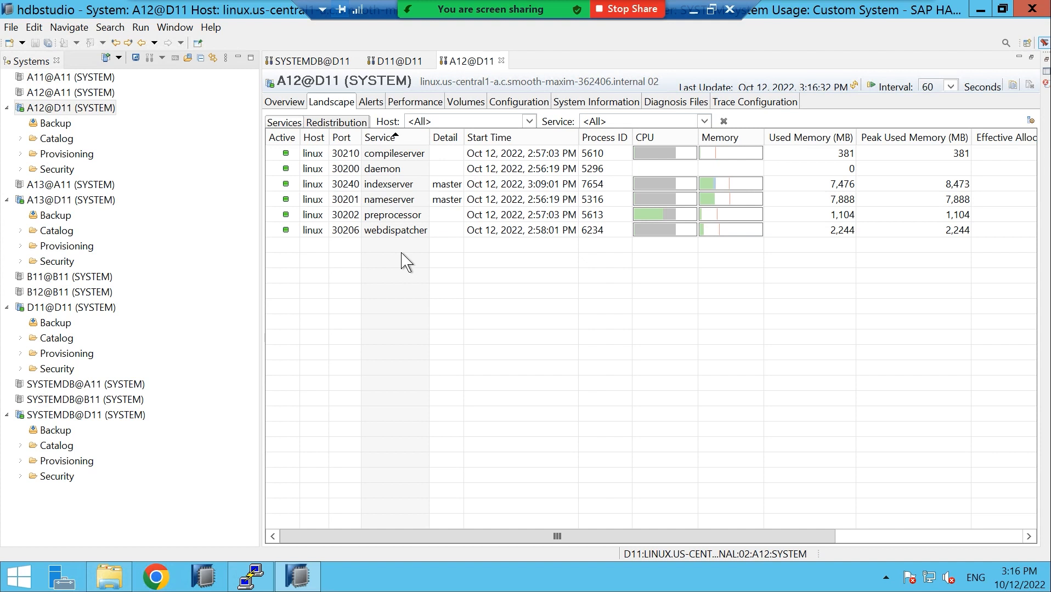
Open tenant A13@D11's Landscape and scroll through its six services, including indexserver and nameserver
double_click(48, 203)
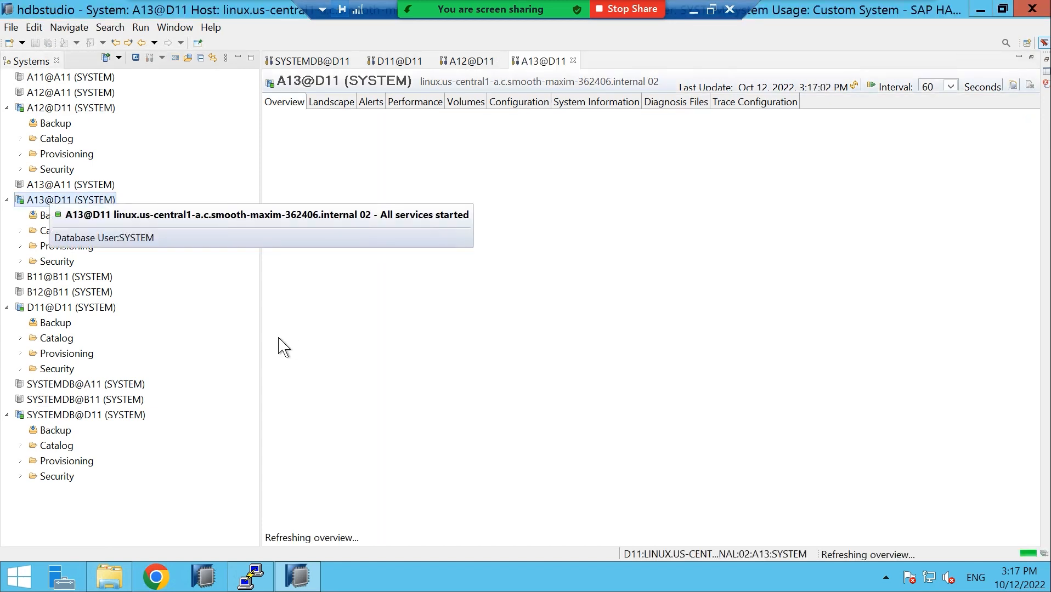
click(329, 102)
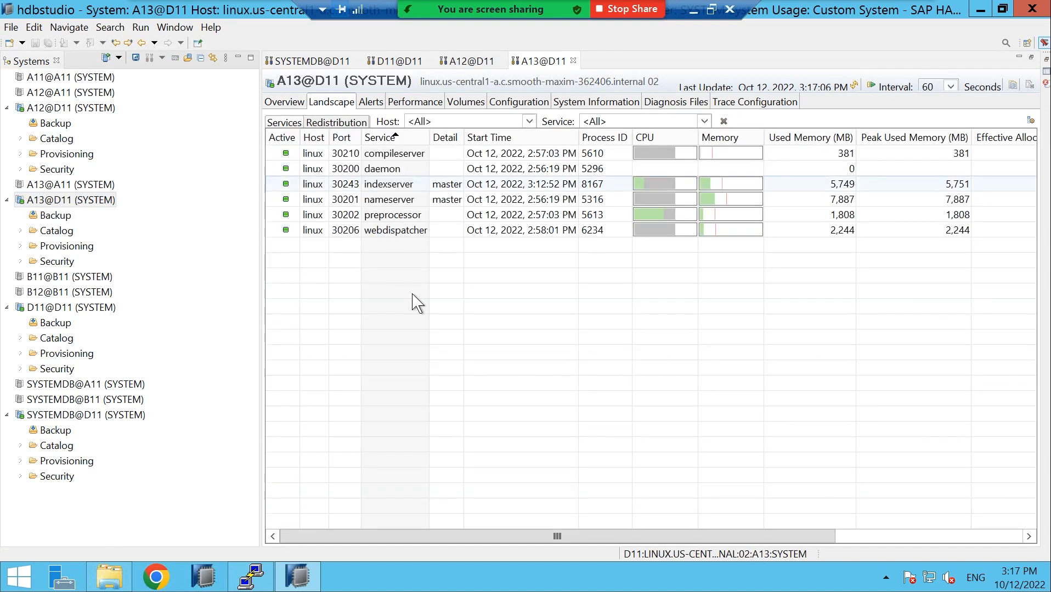
drag(572, 540, 759, 540)
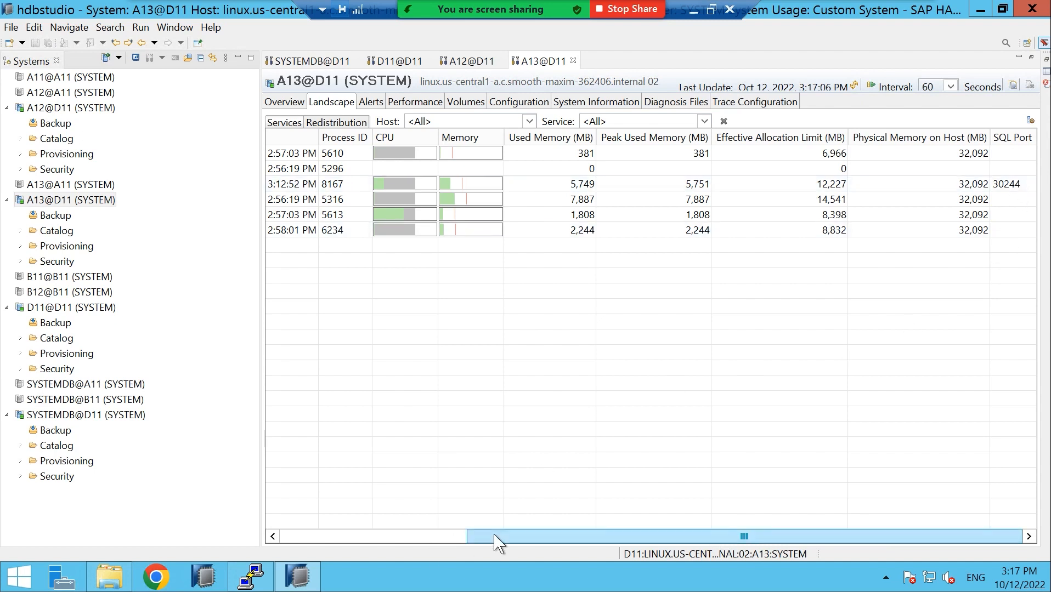
drag(496, 543, 281, 548)
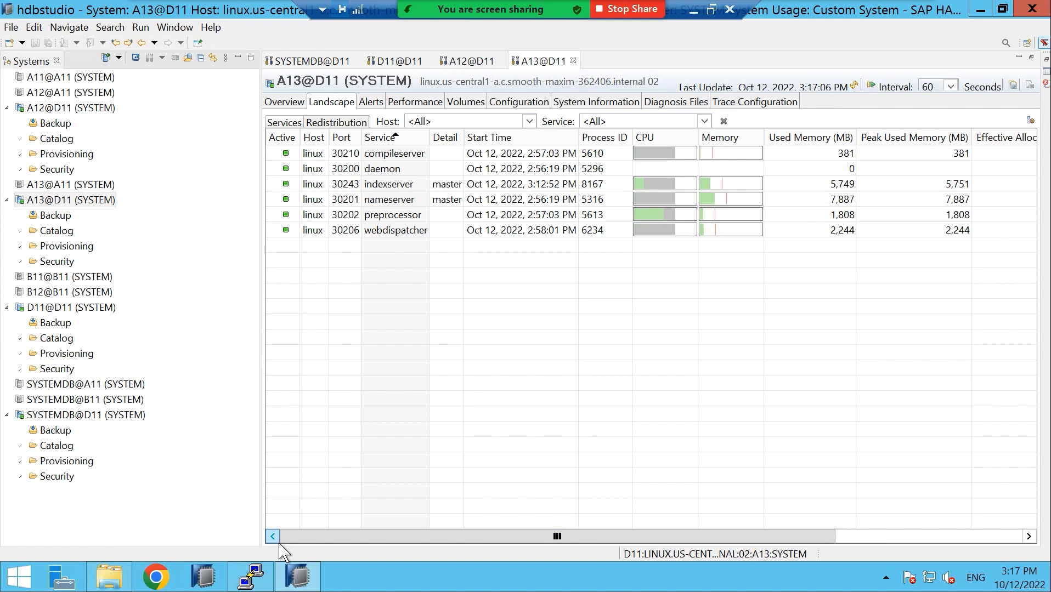
With the studio minimized, change to /usr/sap in PuTTY and list its SAP directories
click(980, 10)
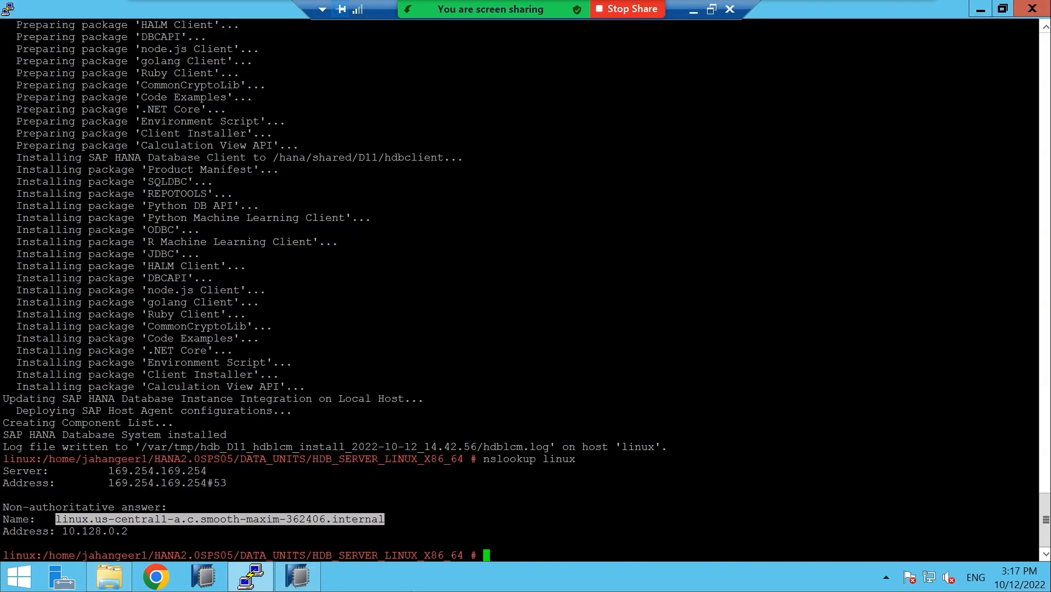
click(495, 556)
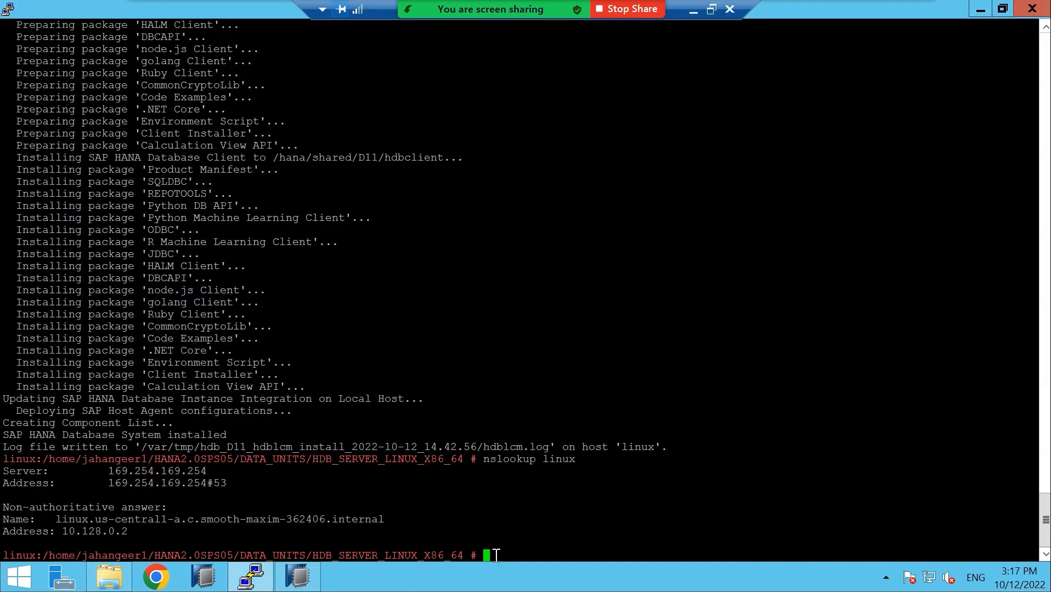
text(cd /usr/sap)
key(Return)
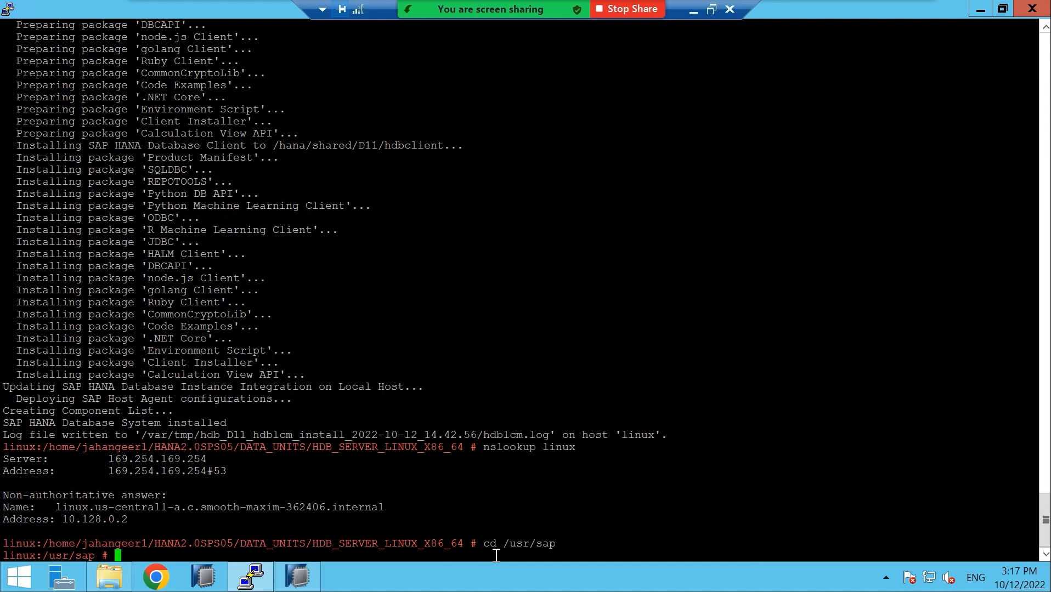
text(ll)
key(Return)
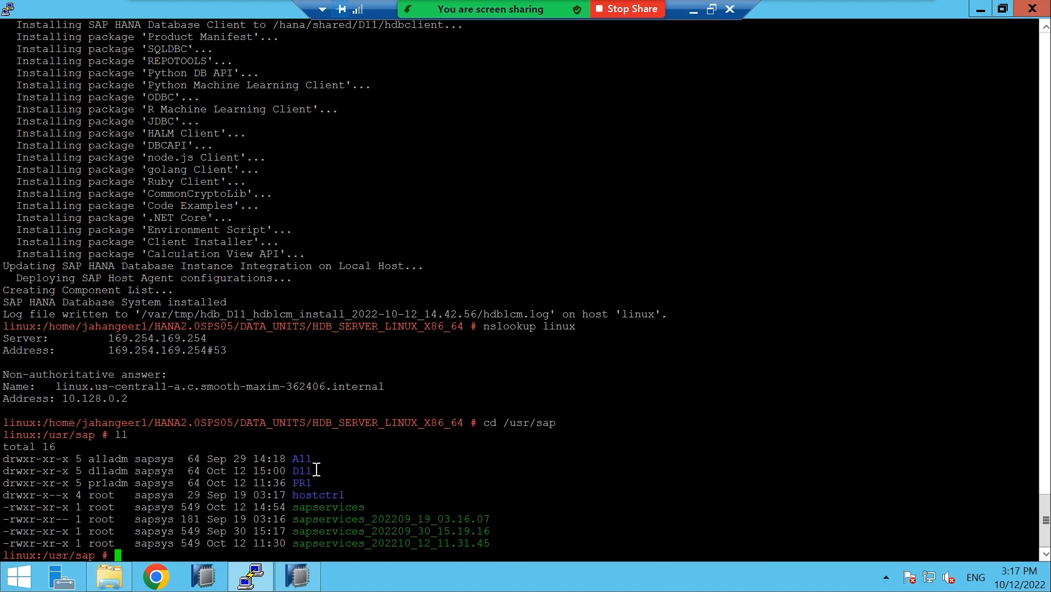
Enter D11 and list its contents: SYS, home, hdblcm_uploads and the HDB02 link
mouse_move(294, 470)
mouse_down()
mouse_move(322, 470)
mouse_move(306, 470)
mouse_up()
drag(292, 471, 306, 475)
text(cd D11)
key(Return)
text(ll)
key(Return)
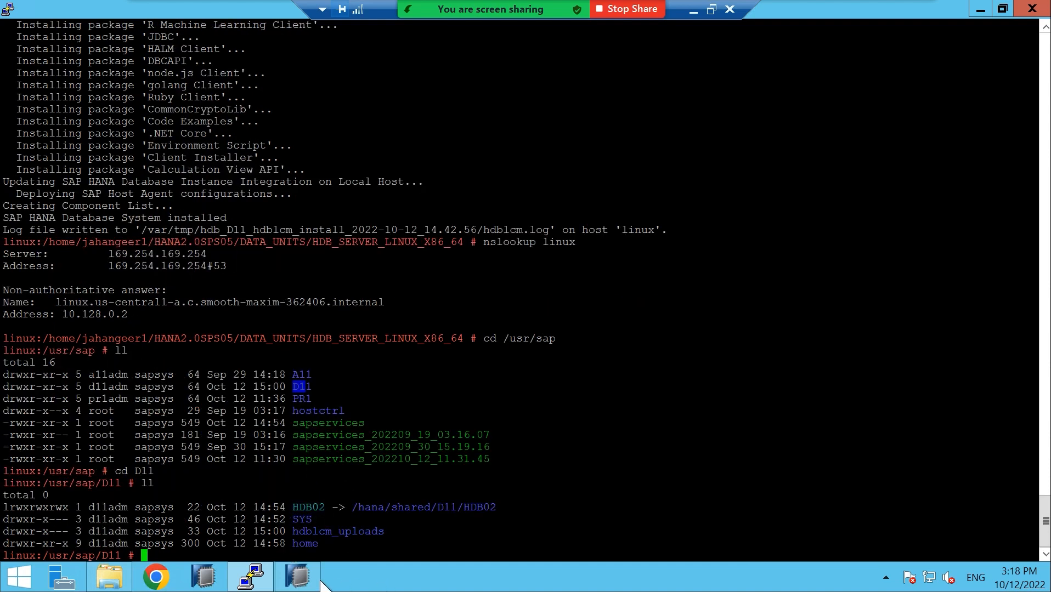
mouse_move(322, 583)
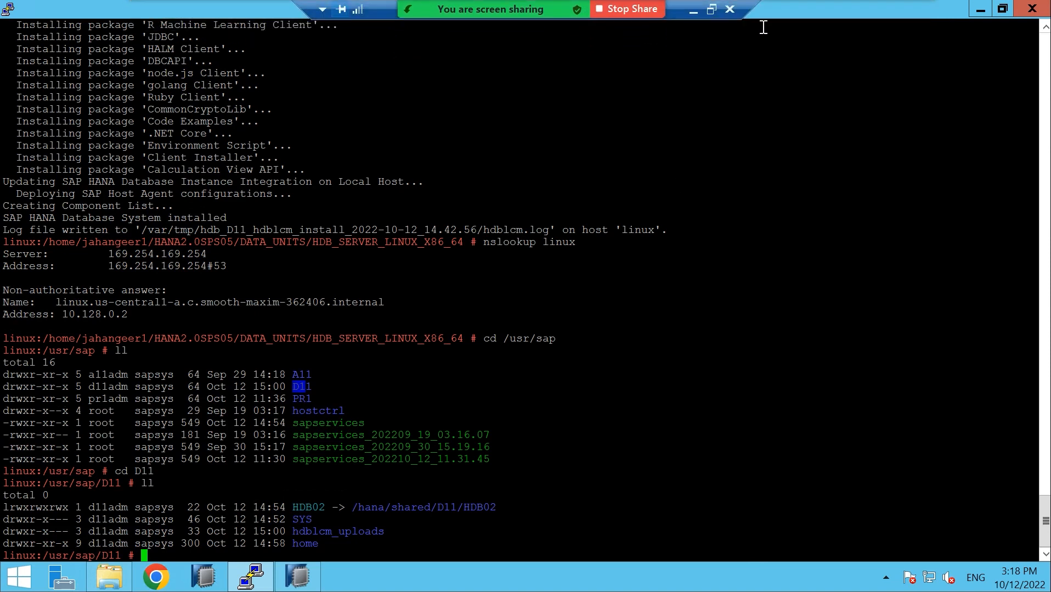
Bring the studio back and cycle through the SYSTEMDB, D11, A12 and A13 service lists
click(980, 10)
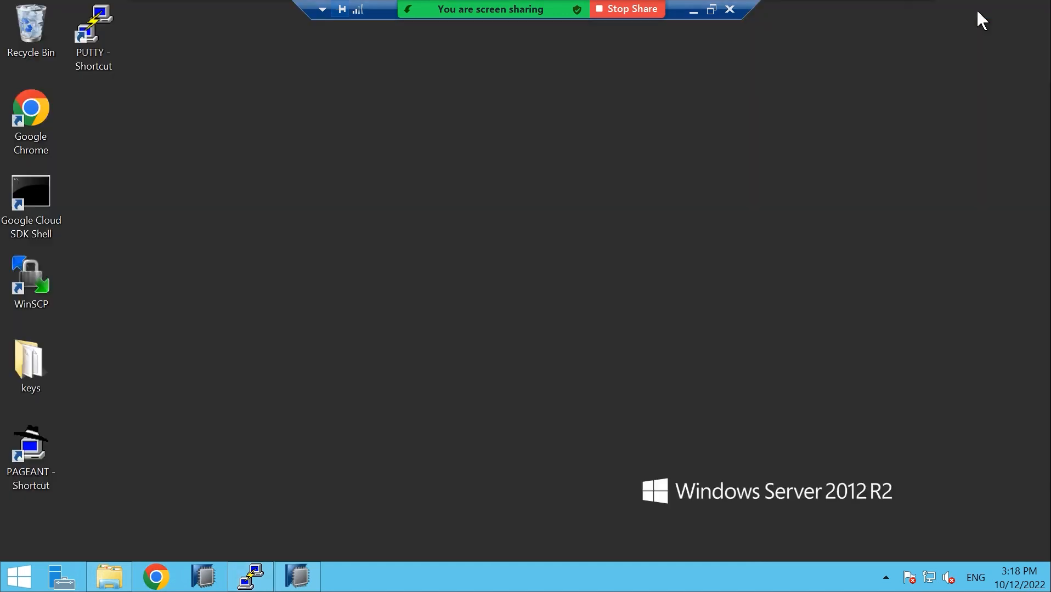
click(301, 577)
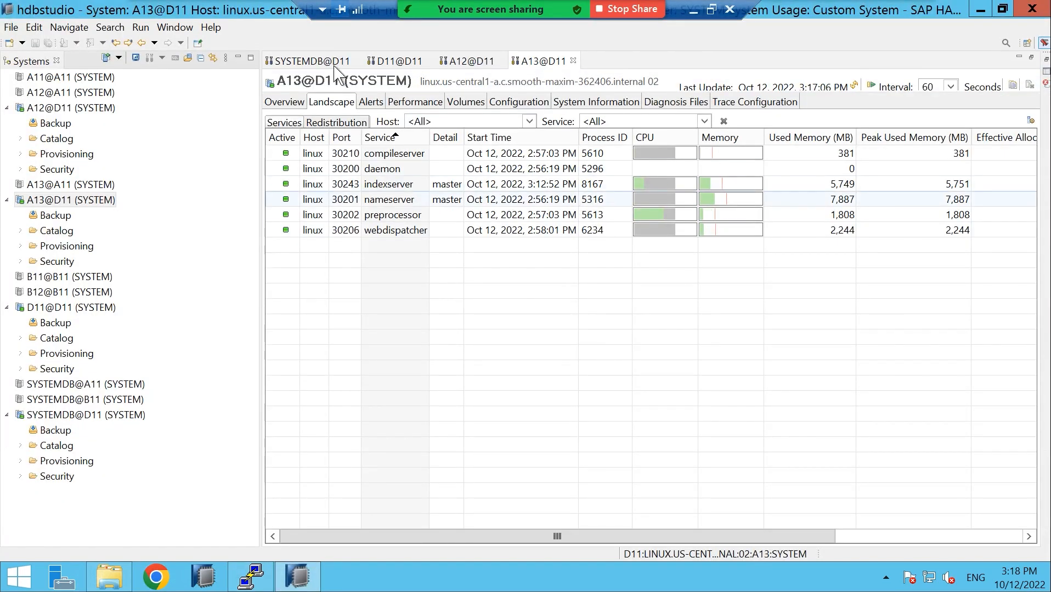
click(300, 61)
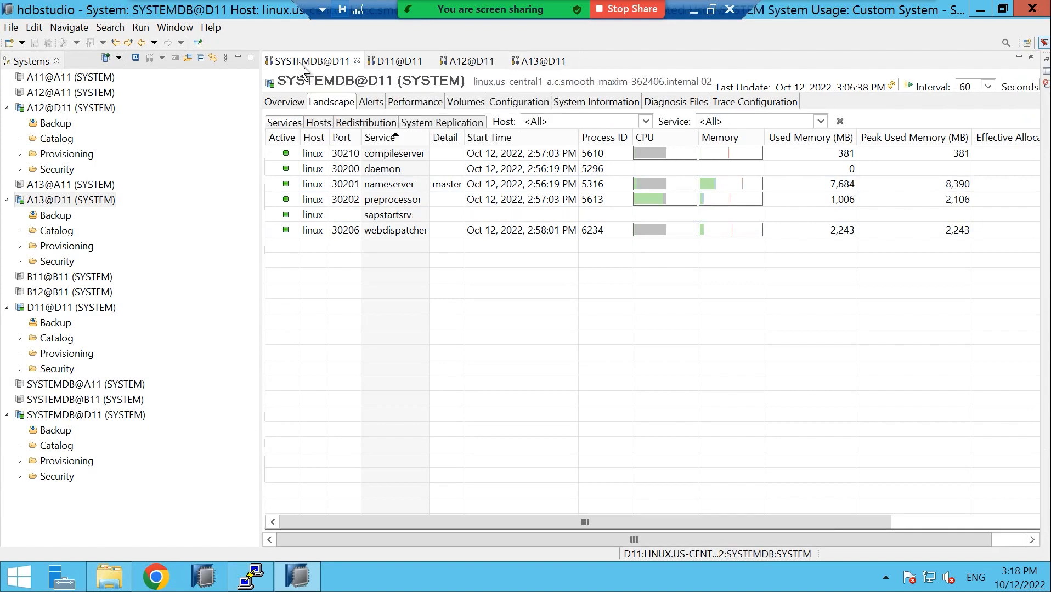
click(411, 61)
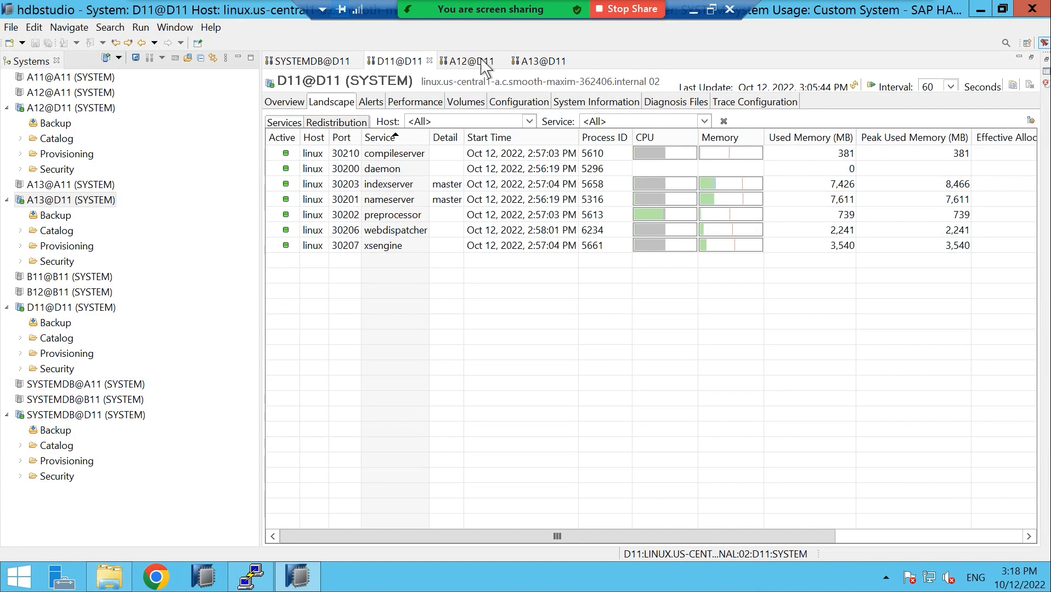
click(483, 64)
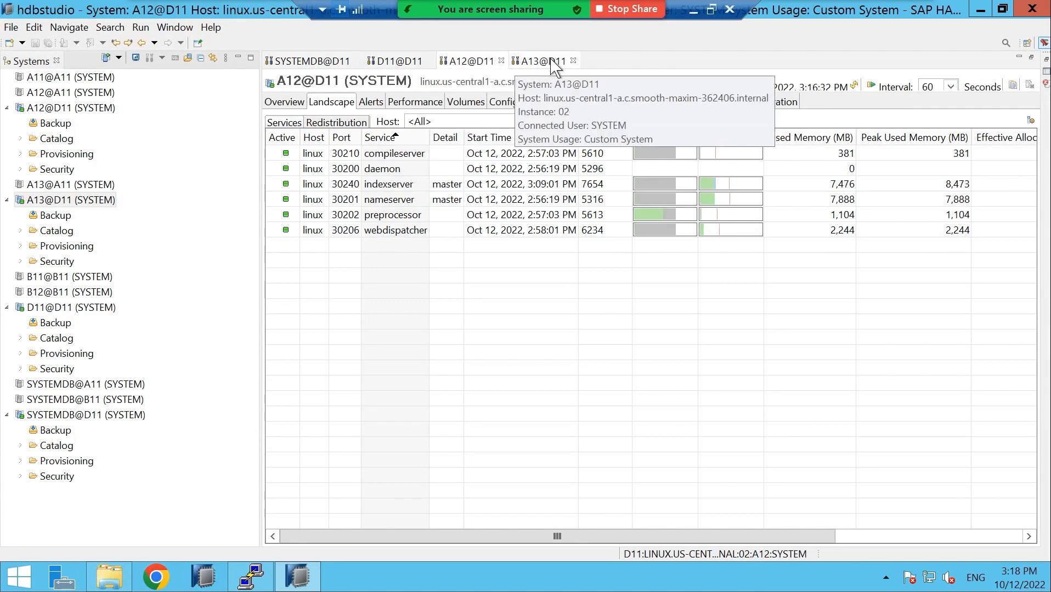
click(548, 61)
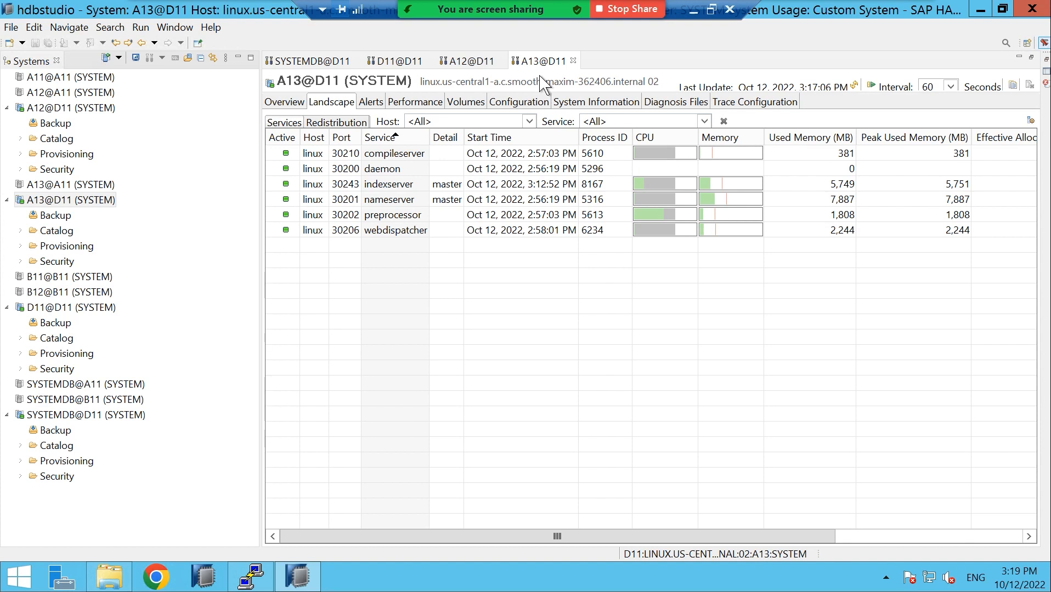
Open D11's Volumes and expand indexserver linux:30203 to reveal its data and log volumes
click(386, 62)
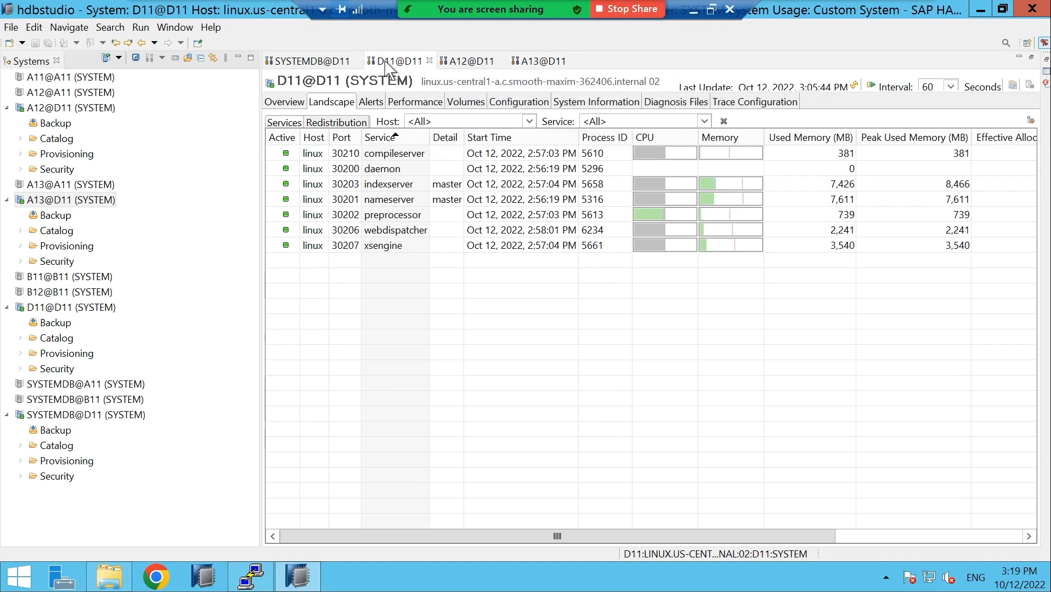
click(460, 103)
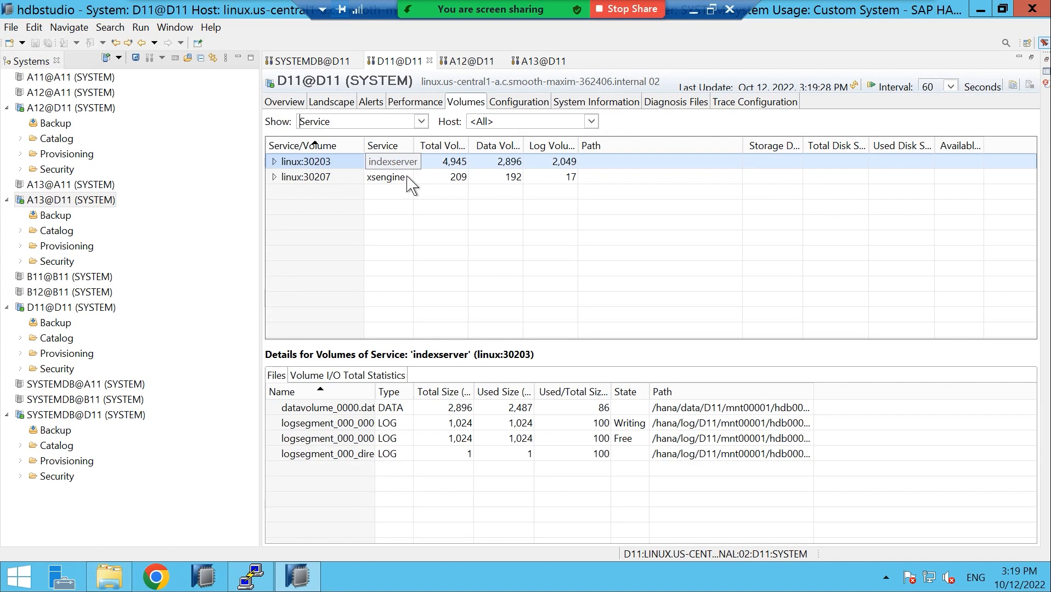
click(274, 162)
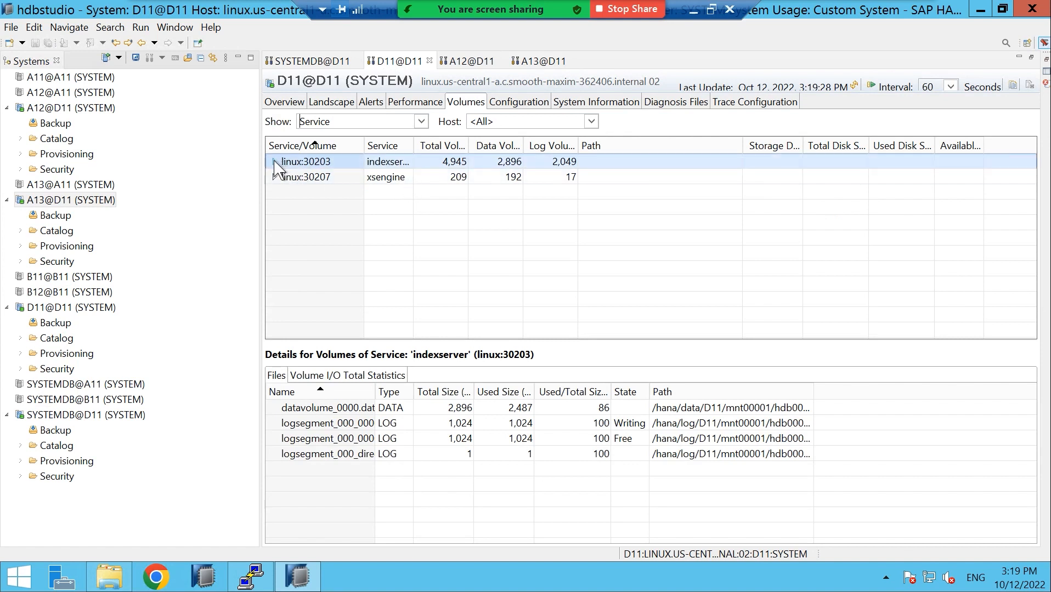
click(274, 208)
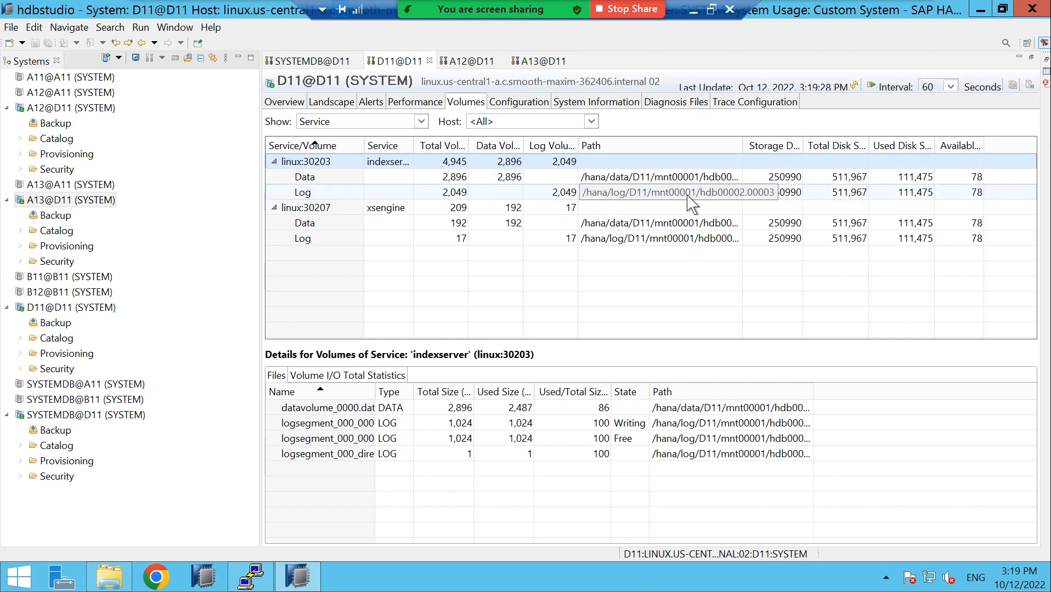
Open A12's and A13's Volumes, expanding indexservers linux:30240 and linux:30243 to show data and log paths
click(473, 62)
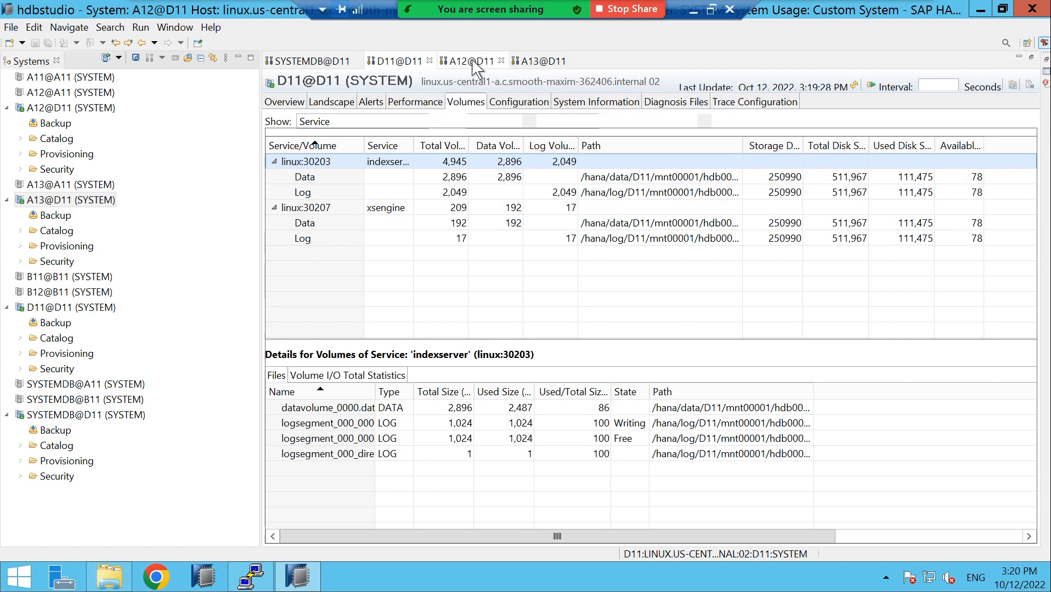
click(466, 105)
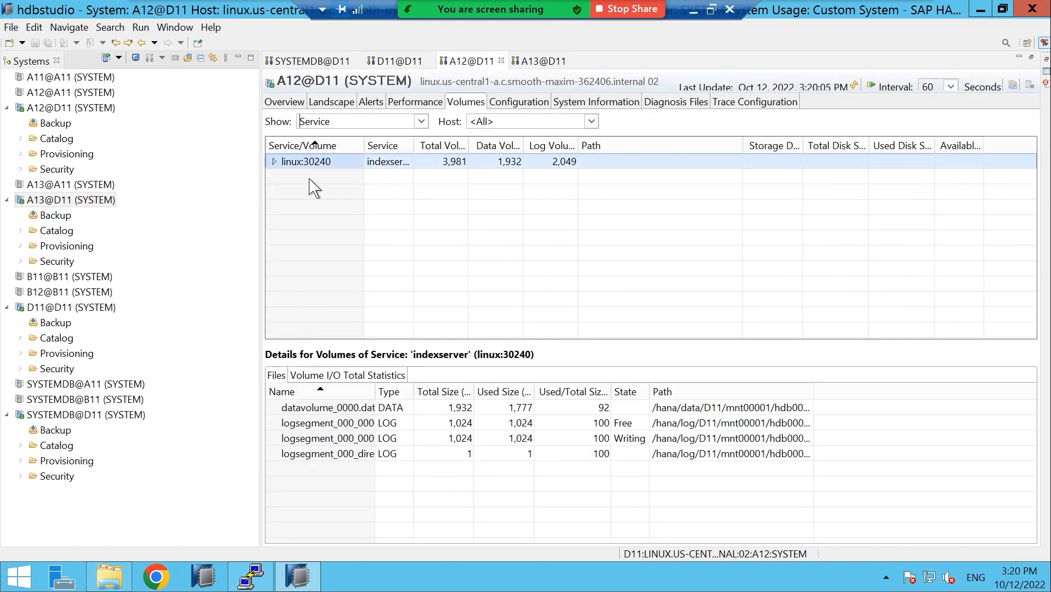
click(274, 162)
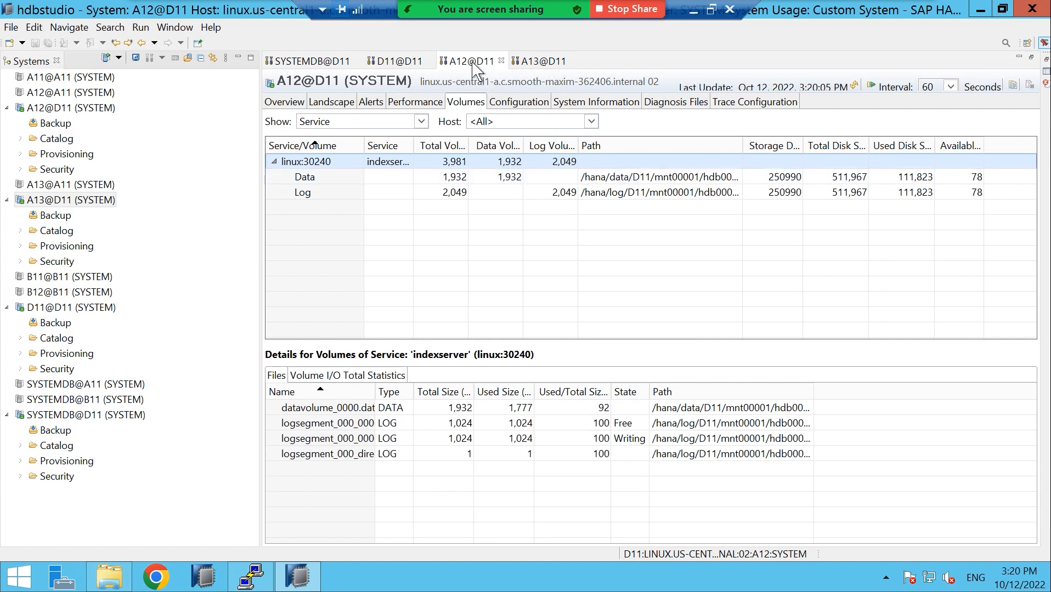
click(543, 61)
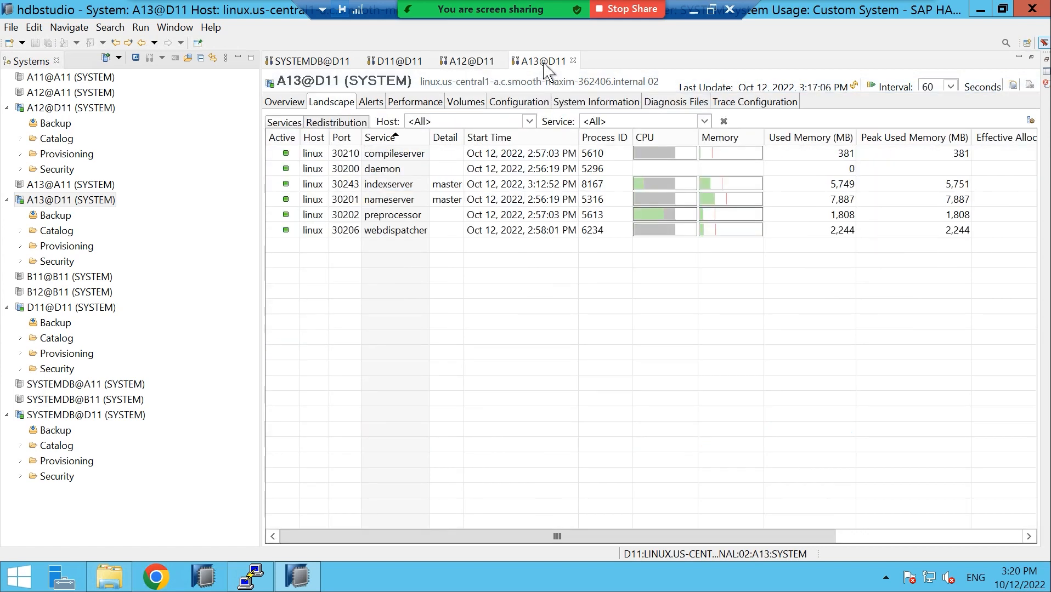
click(460, 102)
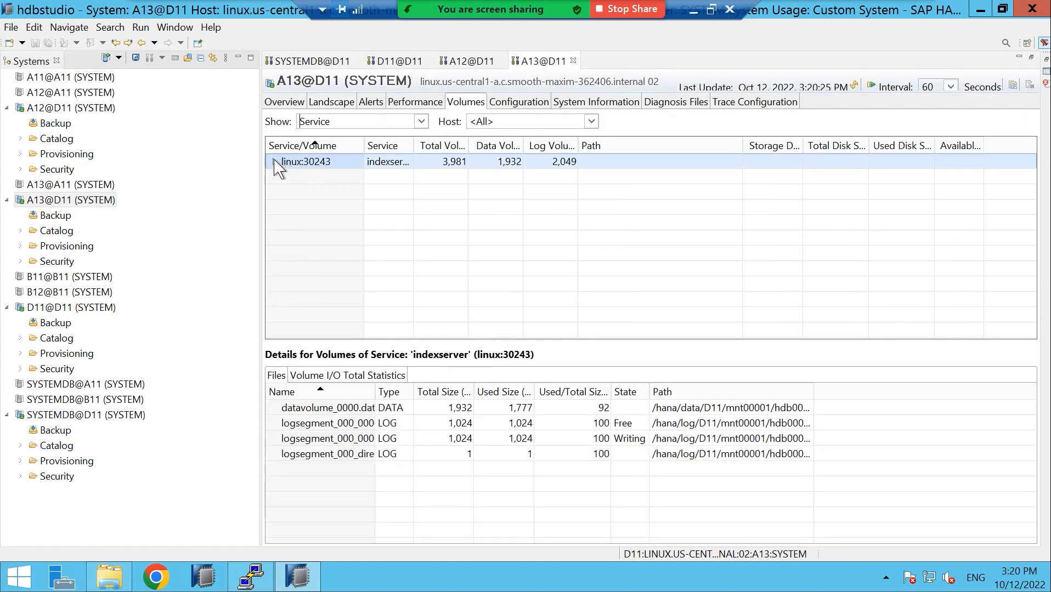
click(275, 162)
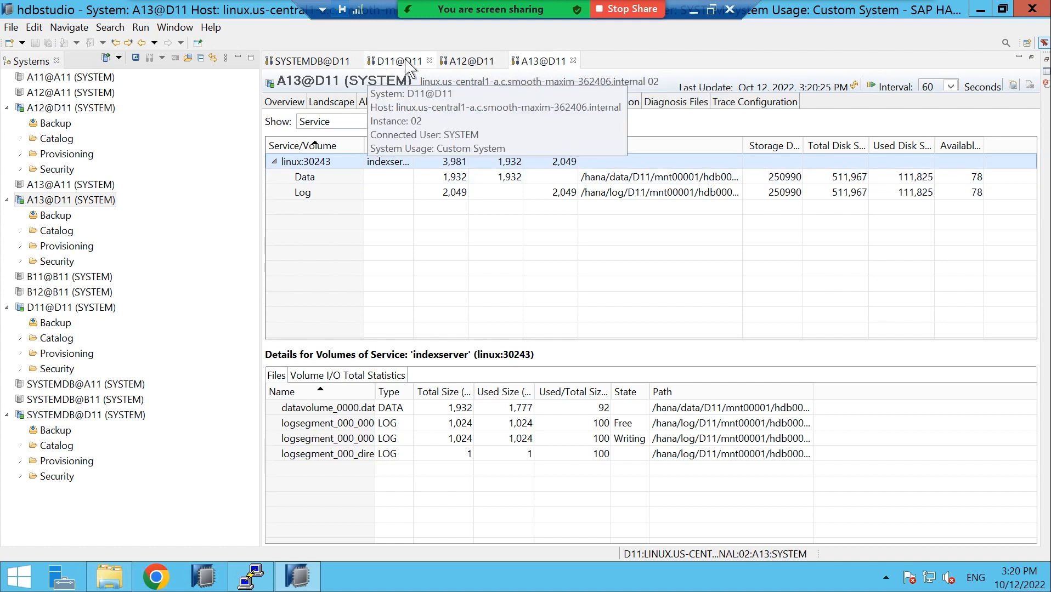
In PuTTY, list /hana/data and then its D11 subdirectory
click(252, 575)
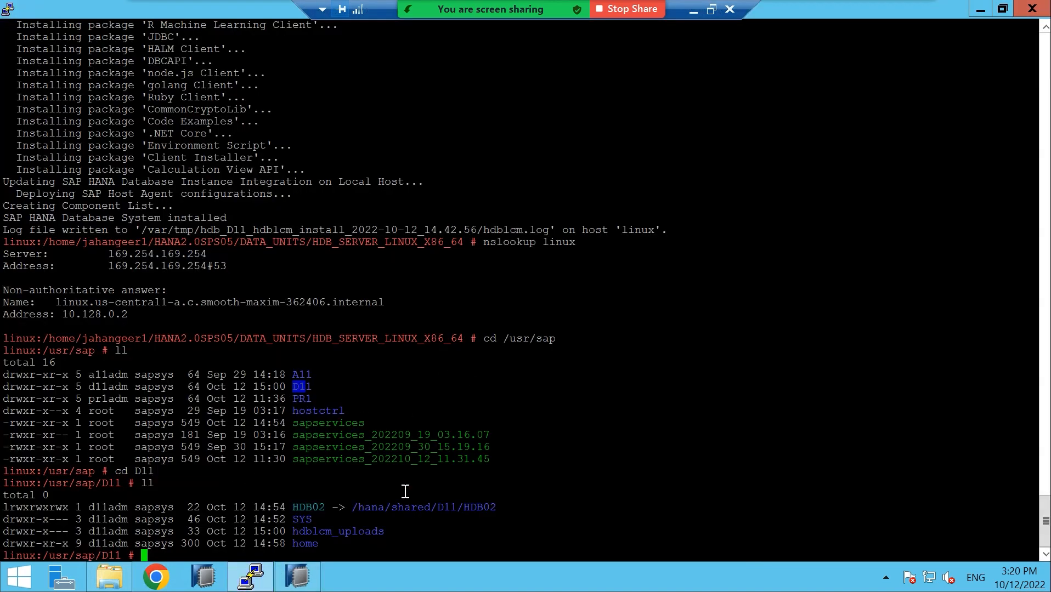
text(cd /hana/data)
key(Return)
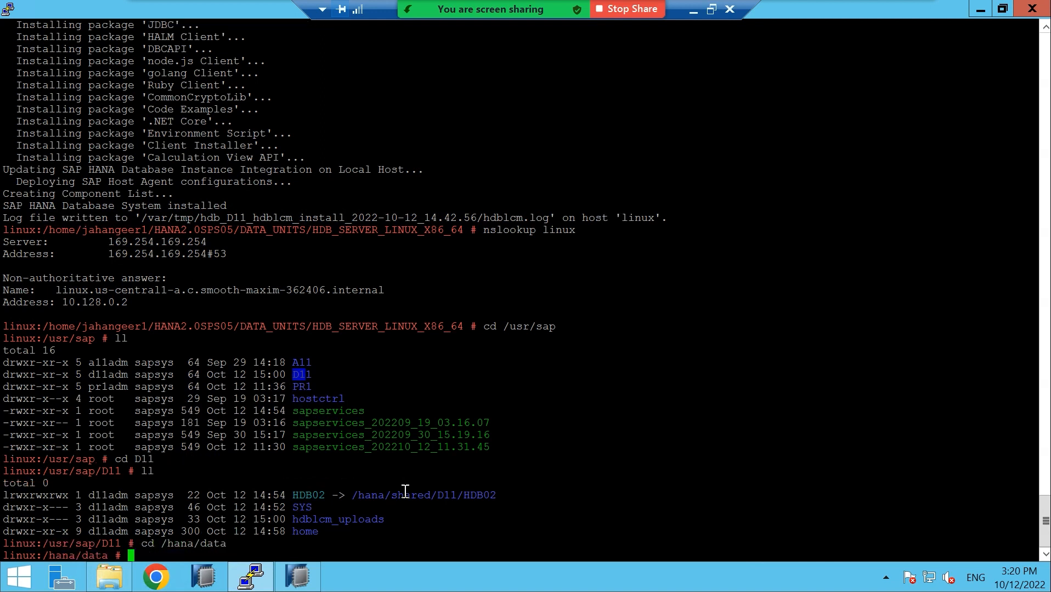
text(ll)
key(Return)
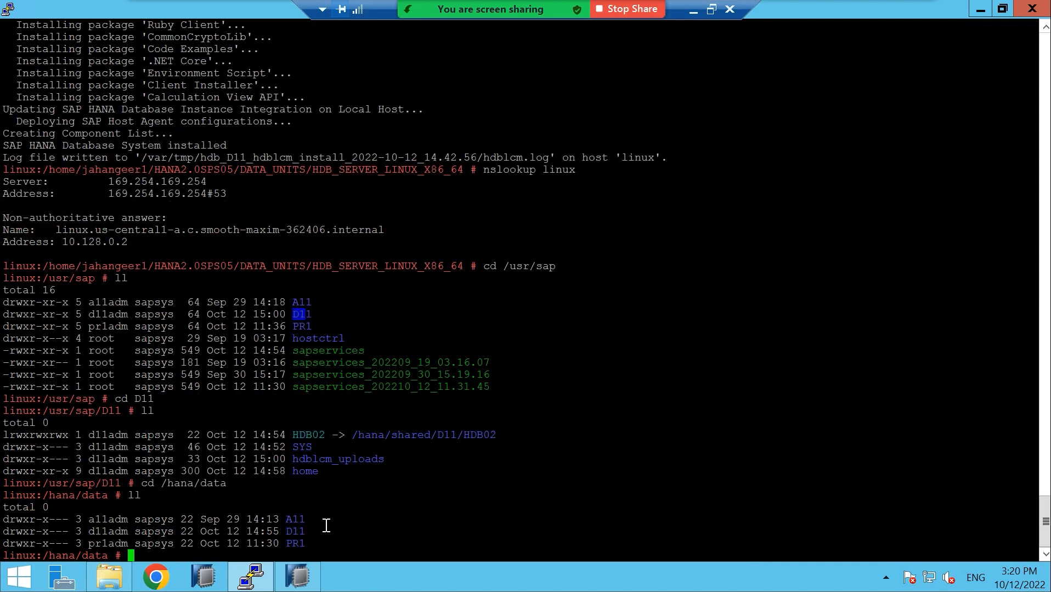
text(cd D11)
key(Return)
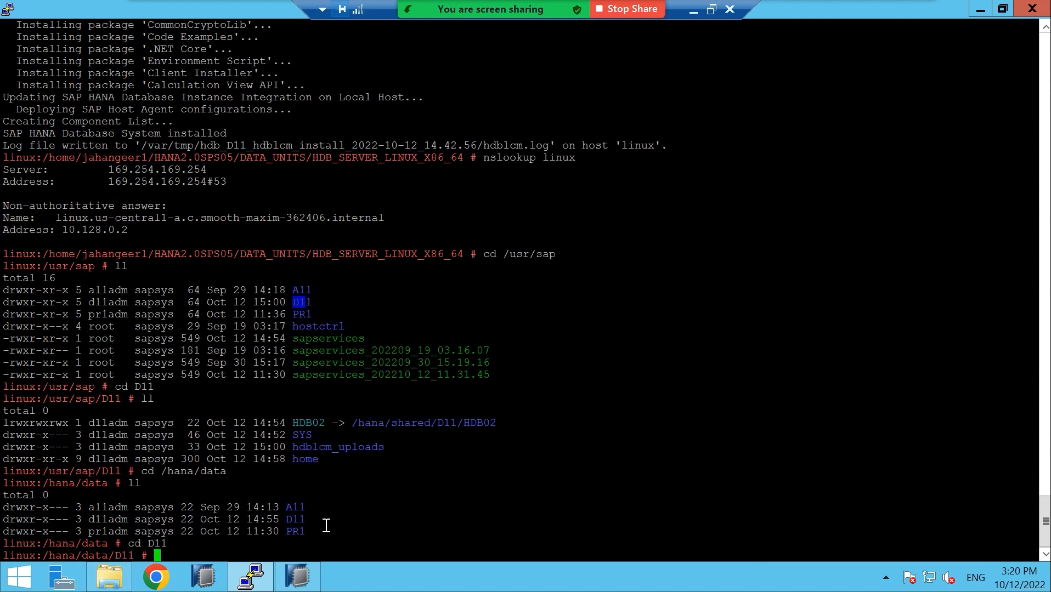
text(ll)
key(Return)
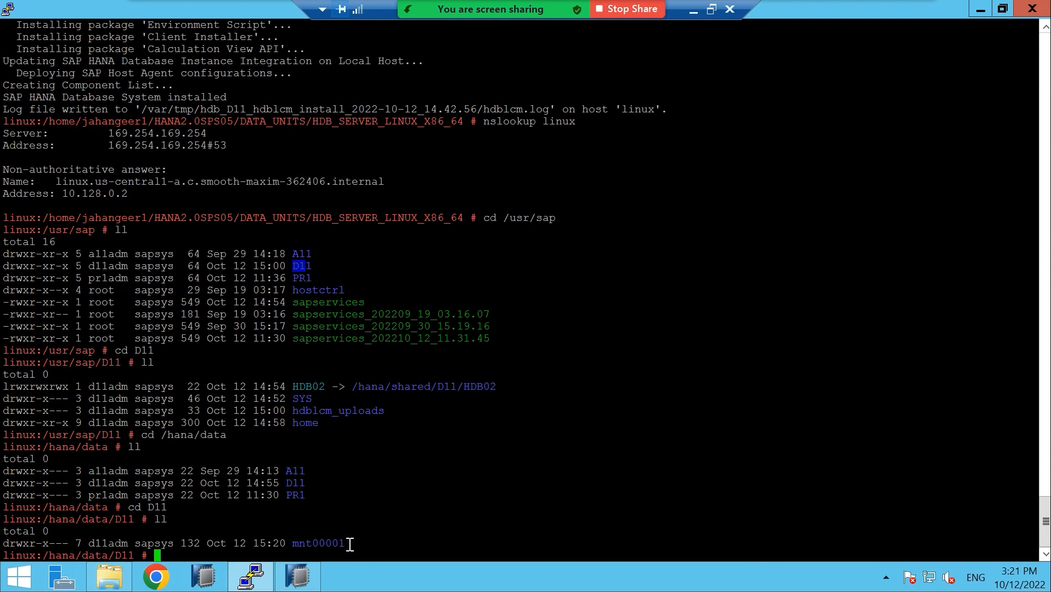
List /hana/data/D11/mnt00001 and highlight the hdb00002.00003 volume directory
text(cd mnt00001)
key(Return)
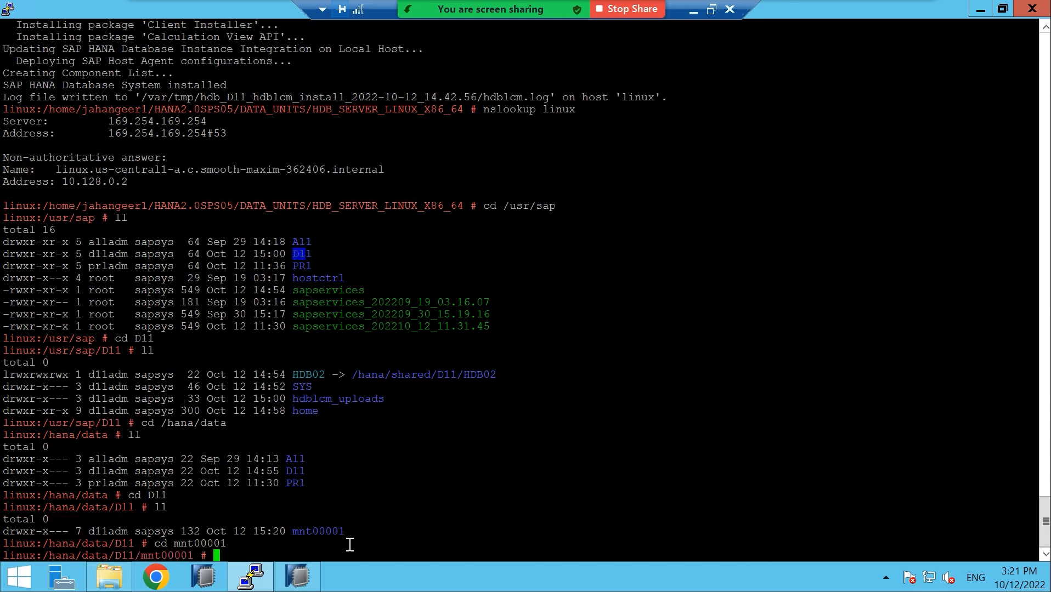
text(ll)
key(Return)
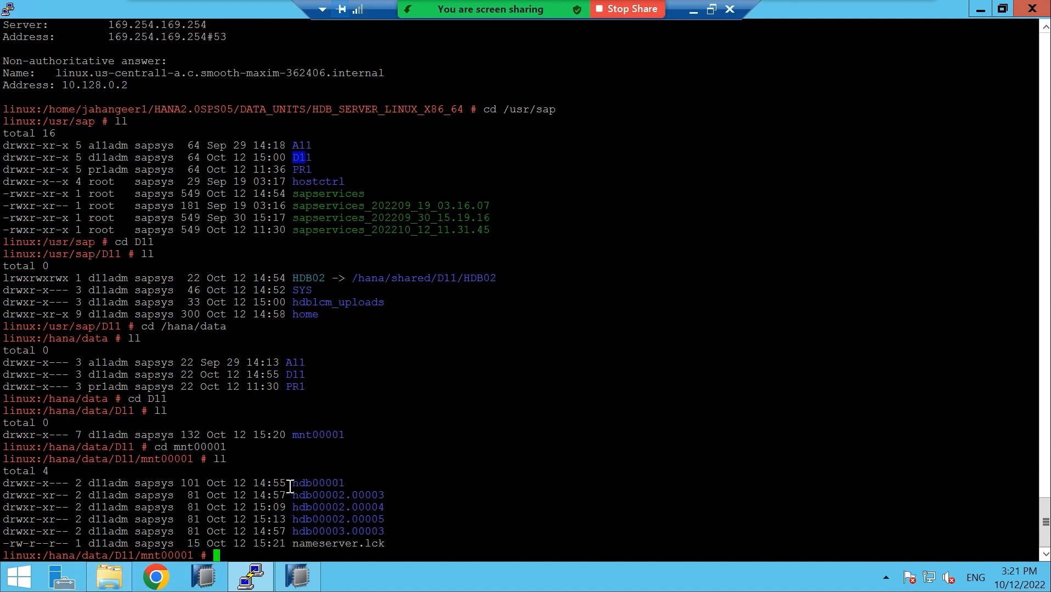
drag(295, 496, 376, 497)
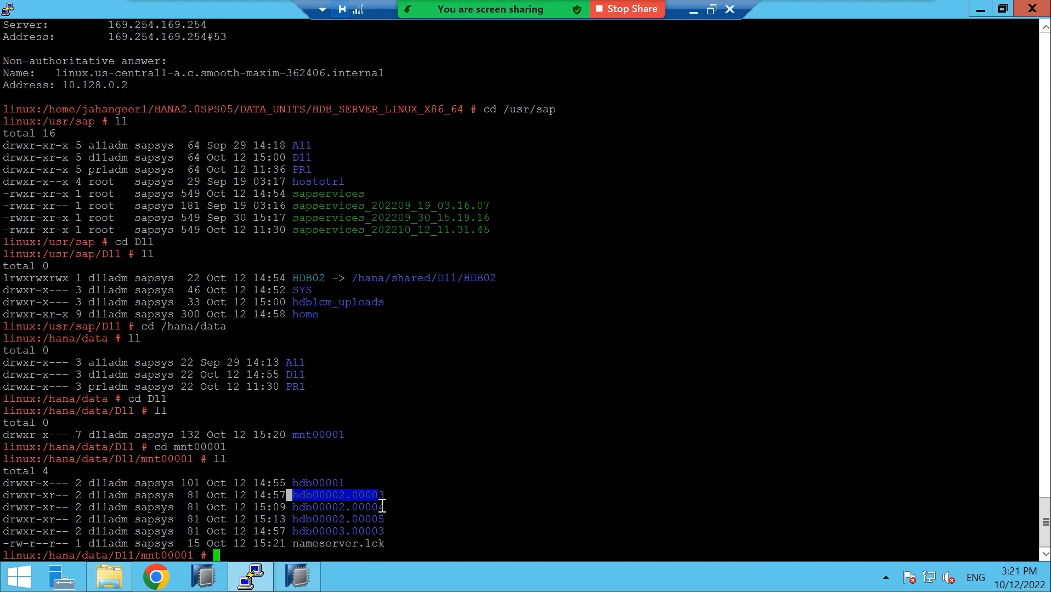
click(297, 581)
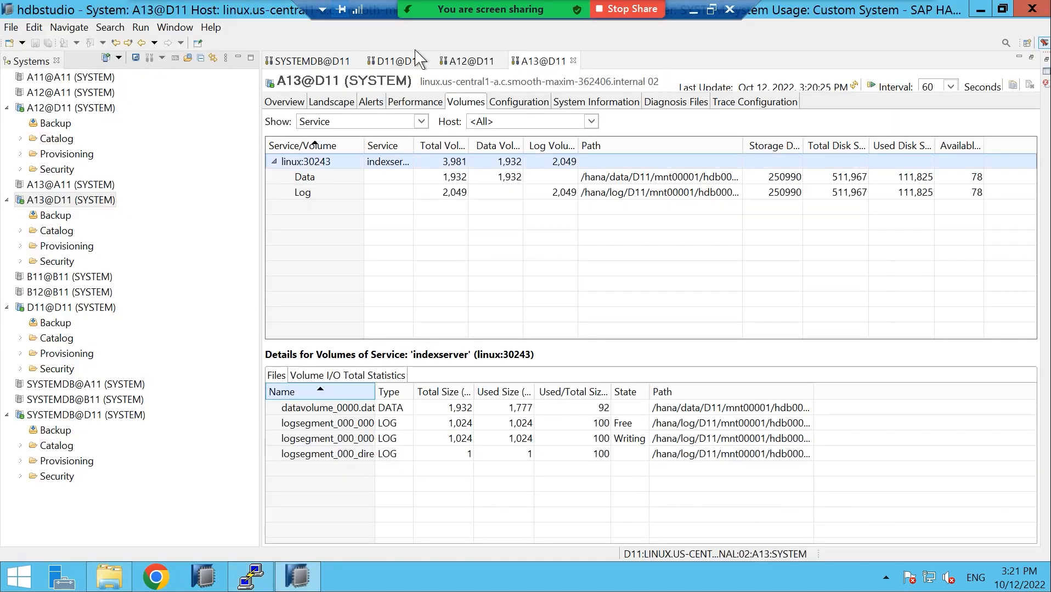
Compare the Data volume paths on A12, A13 and D11, then return to the PuTTY listing
click(464, 61)
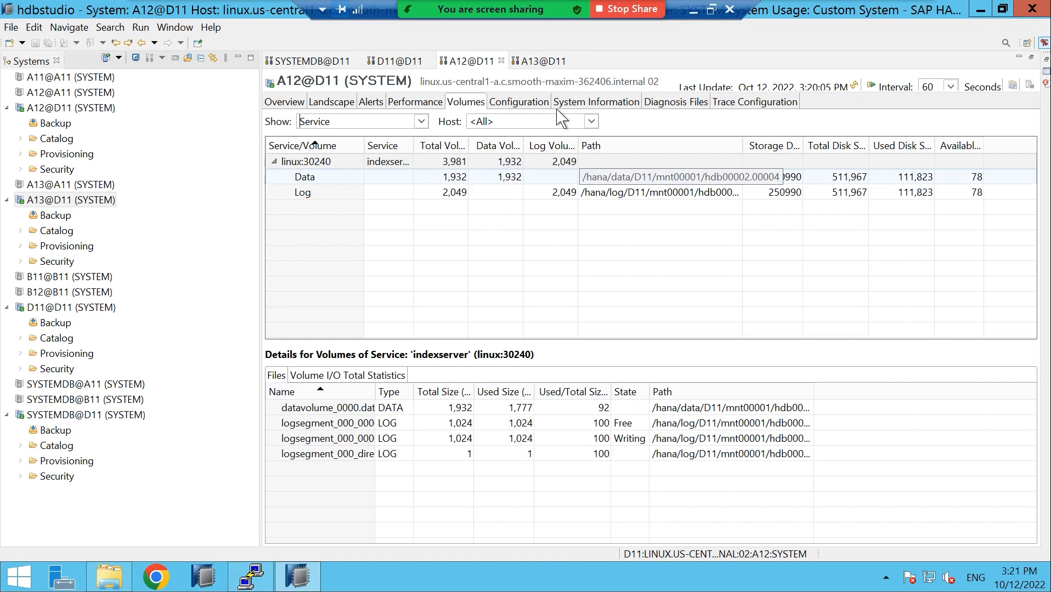
click(548, 64)
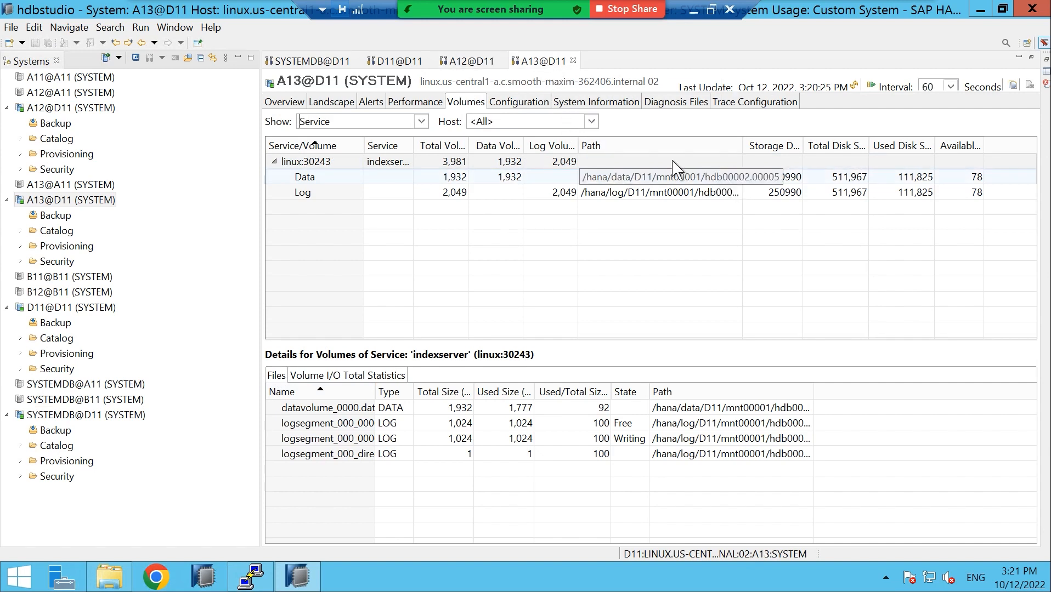
click(386, 64)
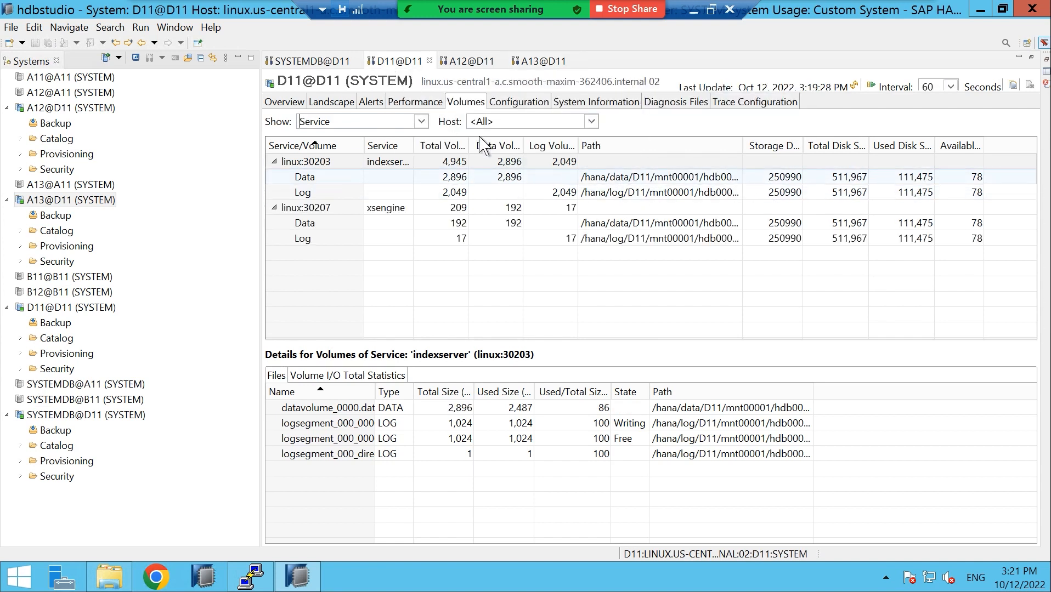
click(253, 577)
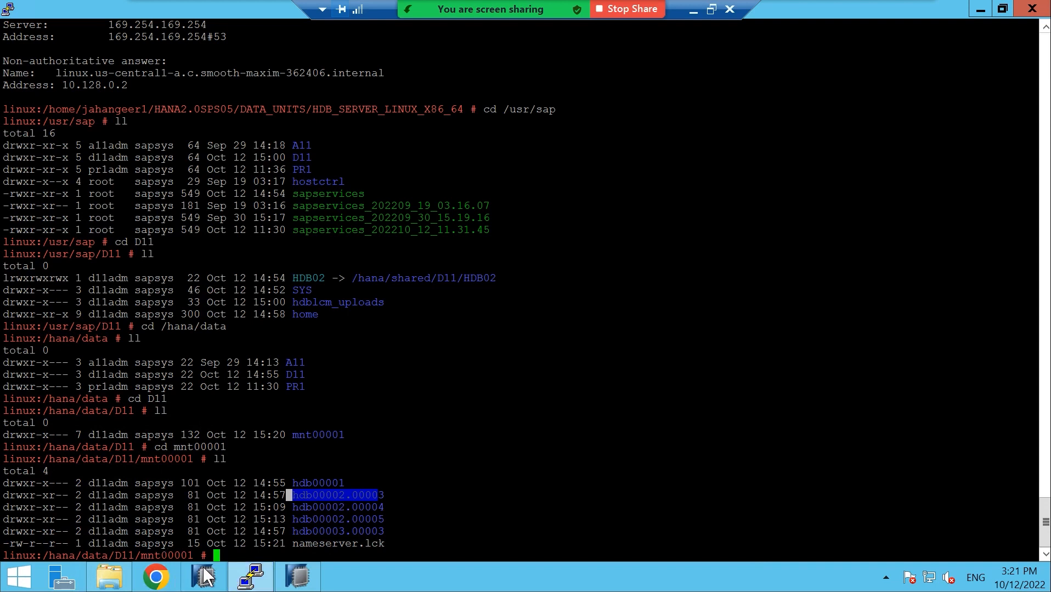
Move up a level, then change to /hana/log and list its contents
text(cd ..)
key(Return)
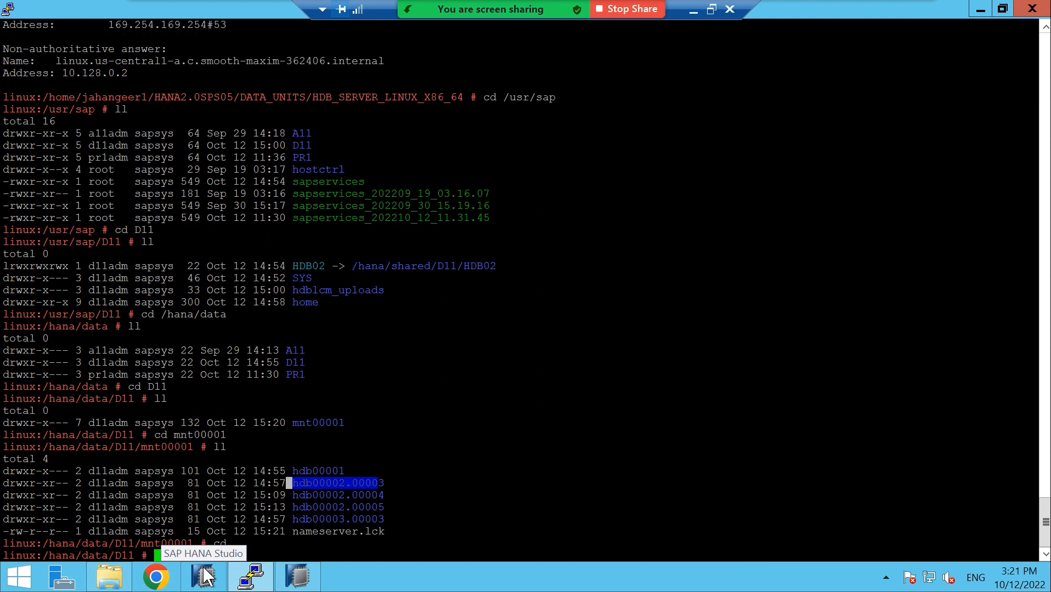
text(cd /hana/loh)
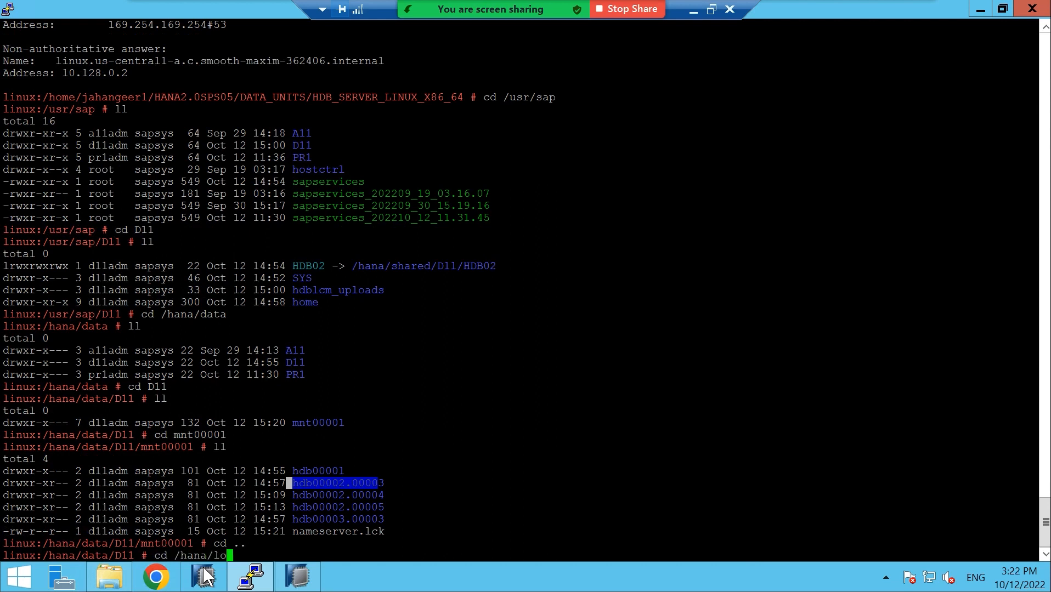
key(BackSpace)
text(g)
key(Return)
text(ll)
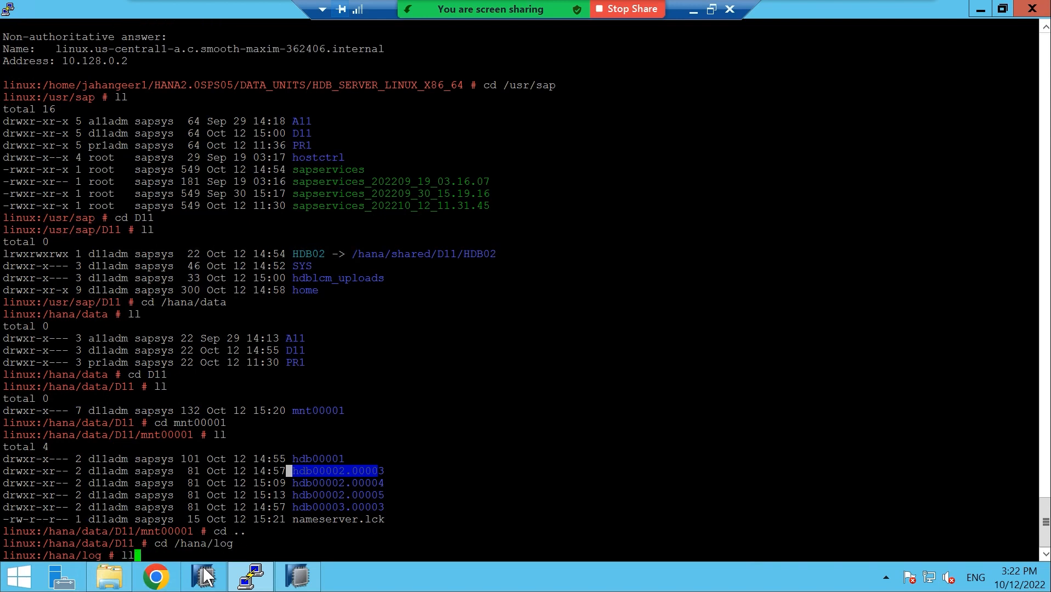
key(Return)
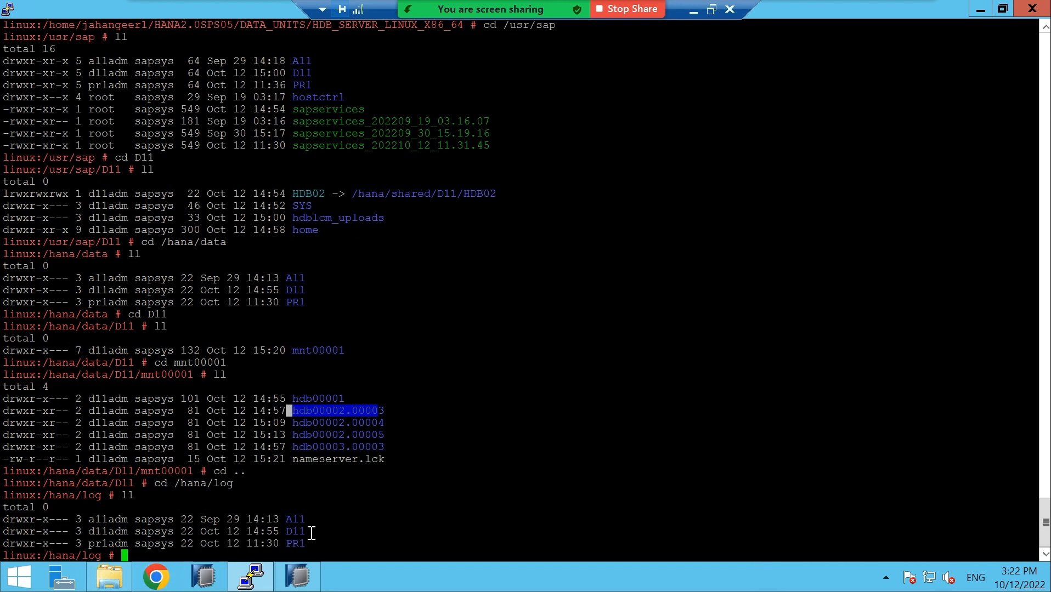
List /hana/log/D11 and its mnt00001 folder, showing hdb00001 through hdb00003.00003
text(cd D11)
key(Return)
text(ll)
key(Return)
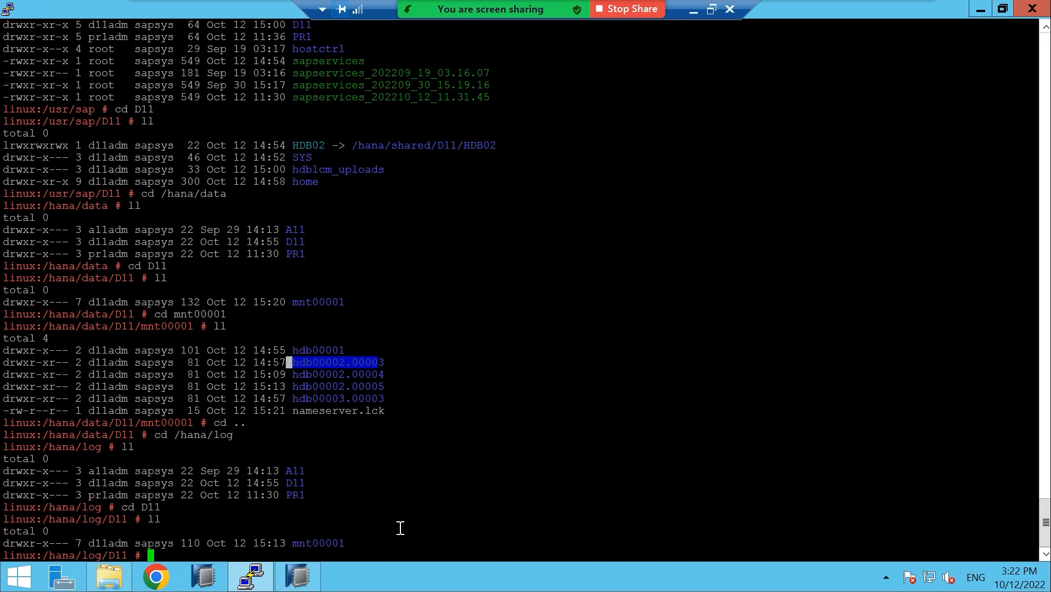
text(cd mnt00001)
key(Return)
text(ll)
key(Return)
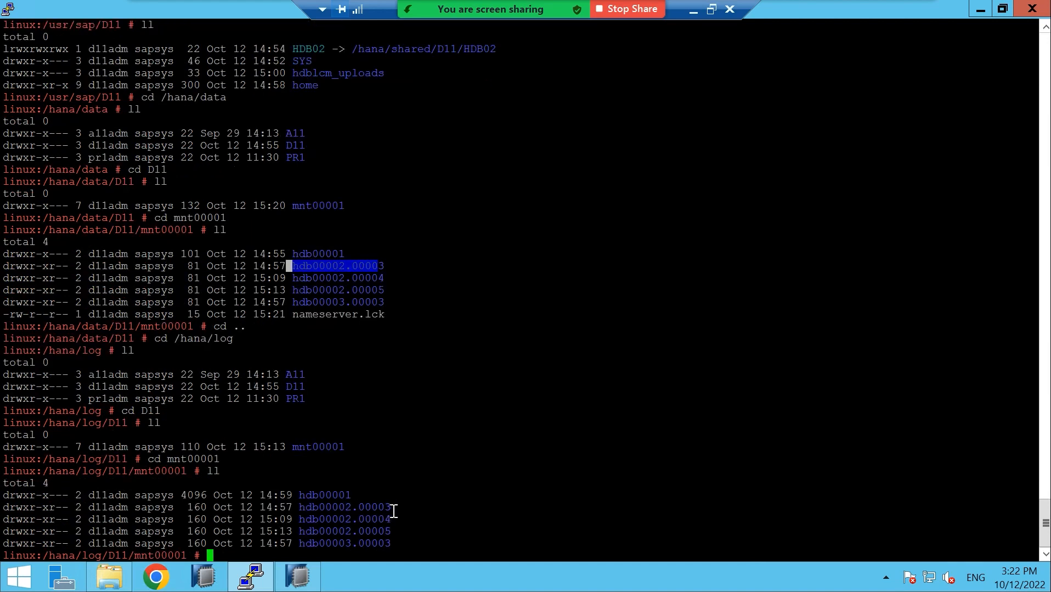
Bring the studio forward, view A12's and A13's data and log volumes, then minimize it
click(300, 577)
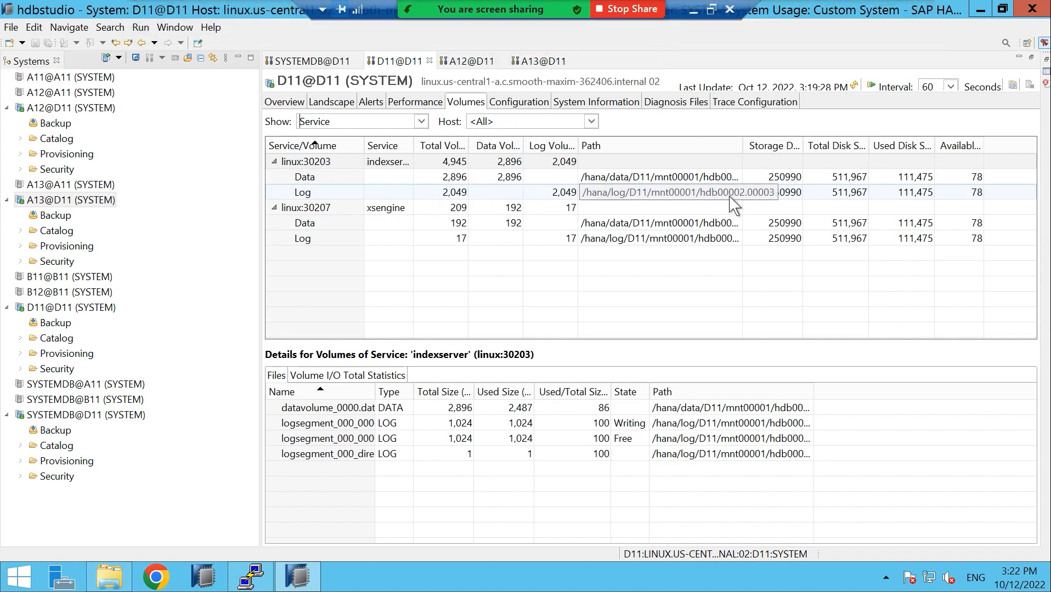
click(461, 62)
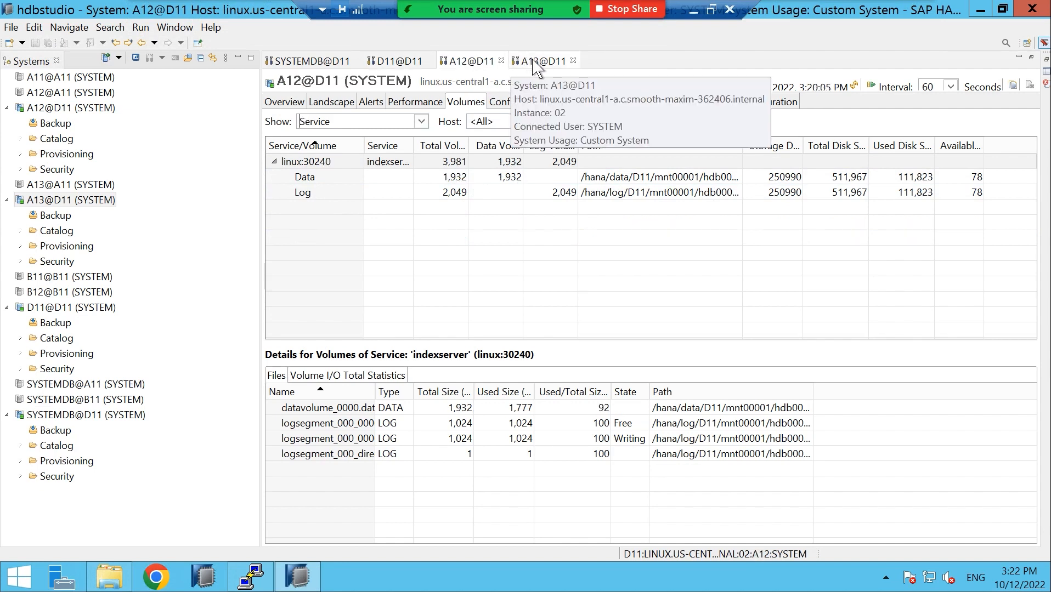
click(533, 62)
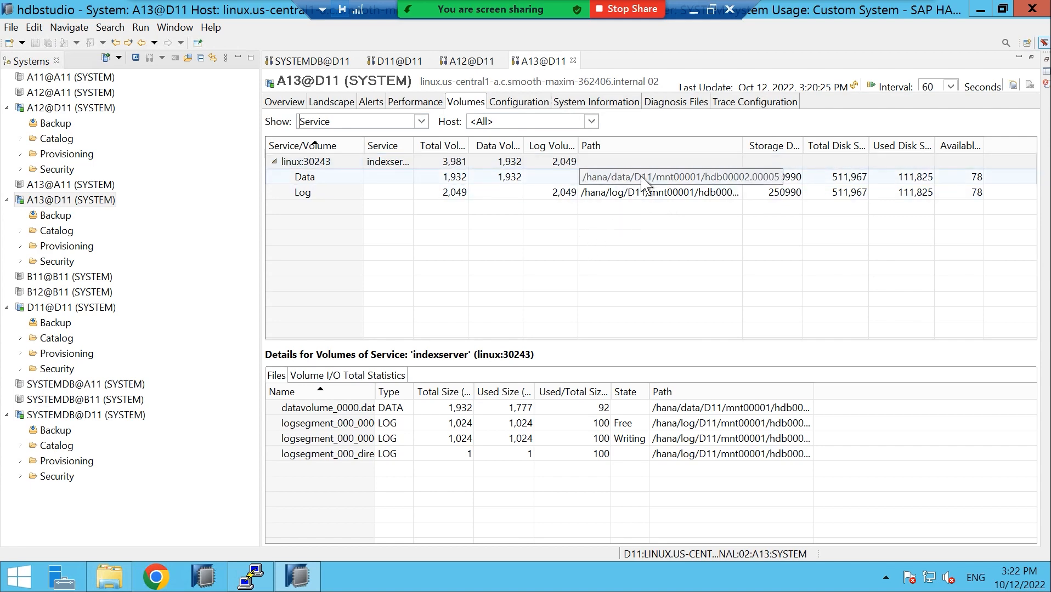
click(980, 10)
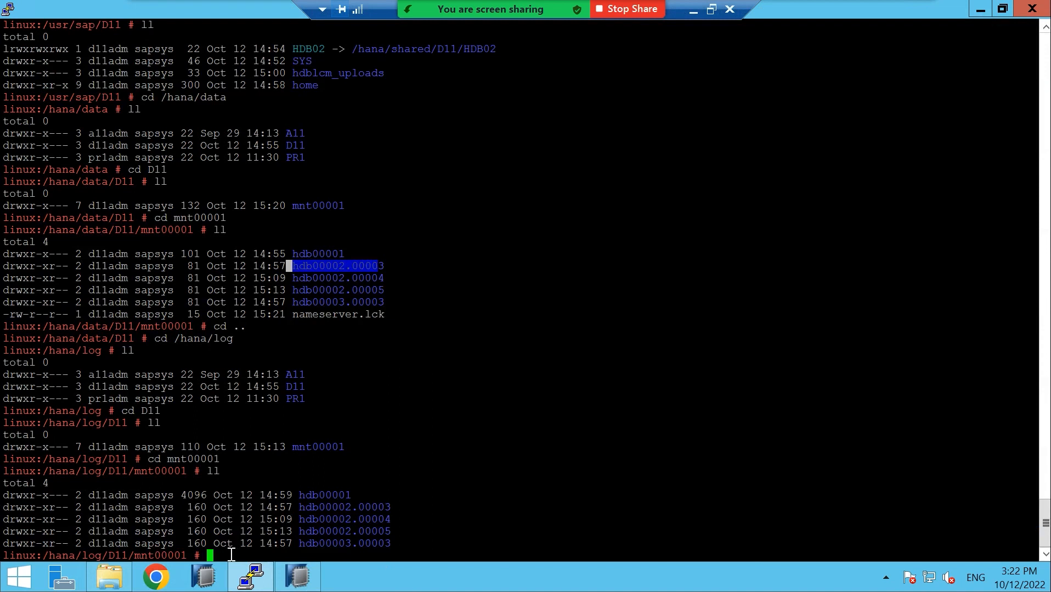
Switch to user d11adm with su - d11adm and list the HDB02 and linux folders
text(su - d11adm)
key(Return)
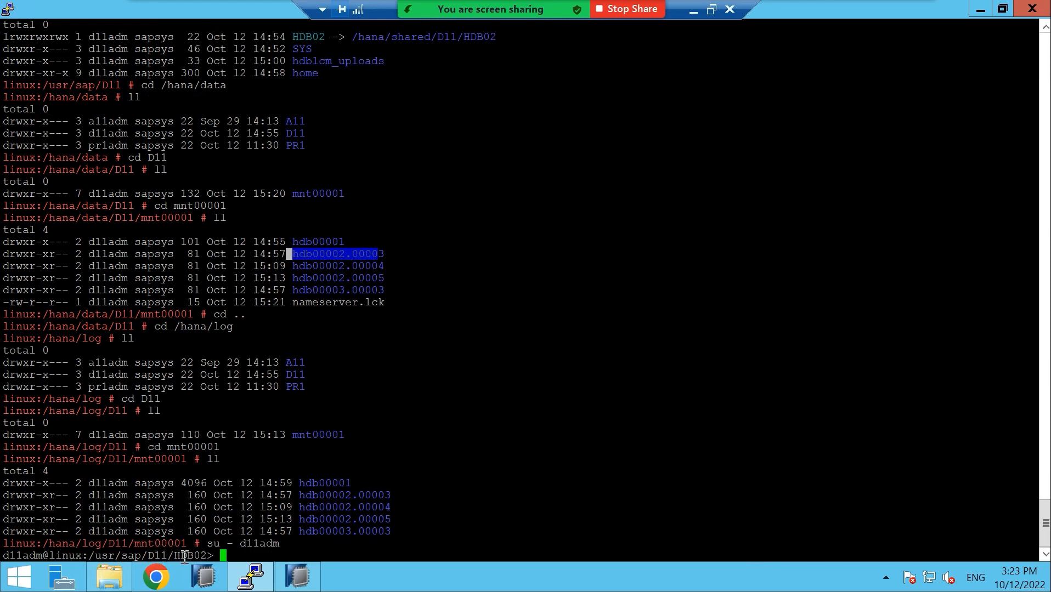
text(ll)
key(Return)
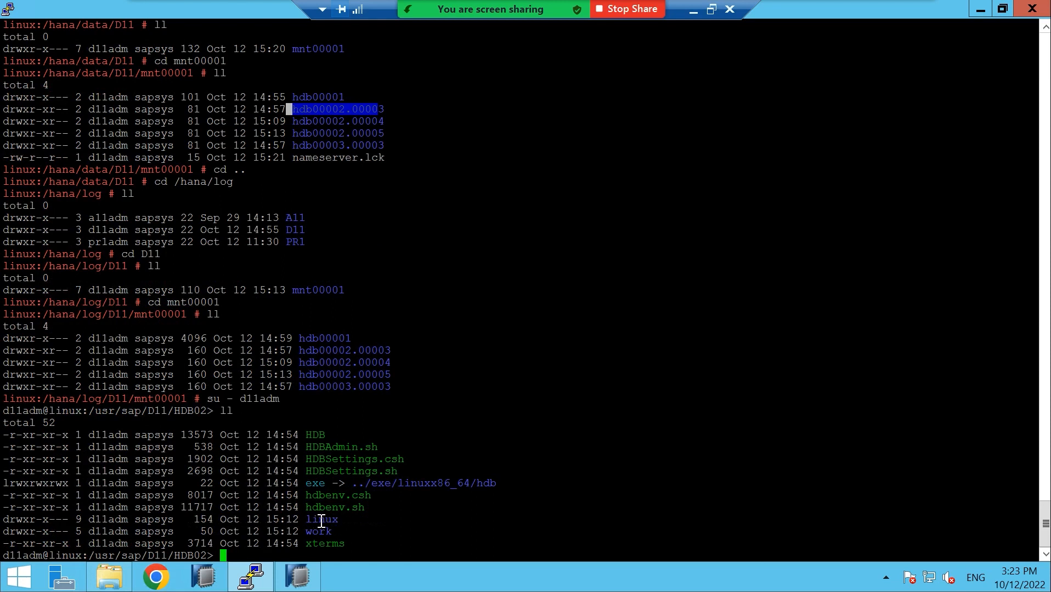
text(cd linux)
key(Return)
text(ll)
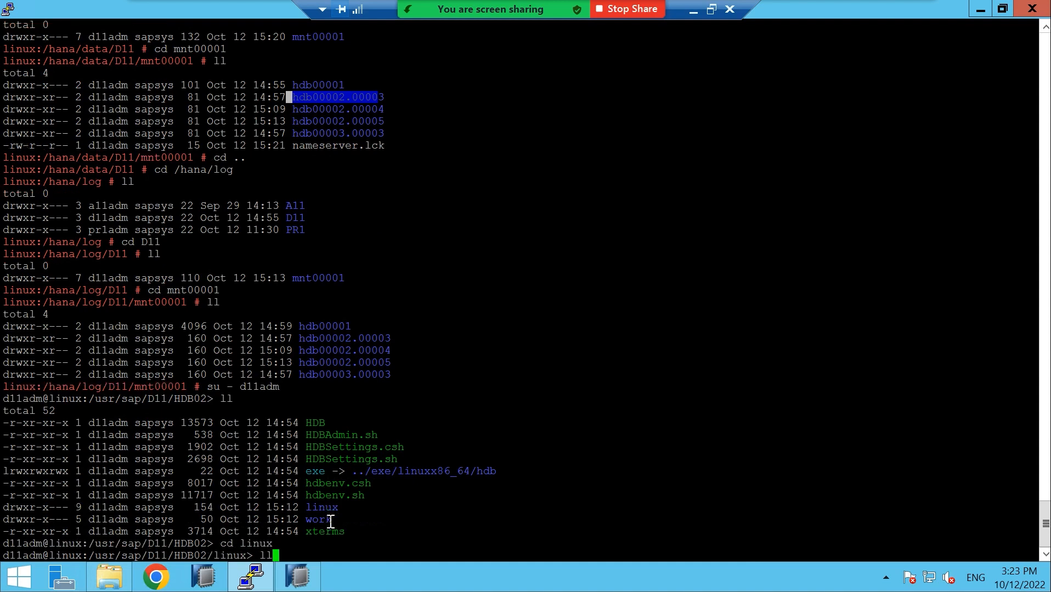
key(Return)
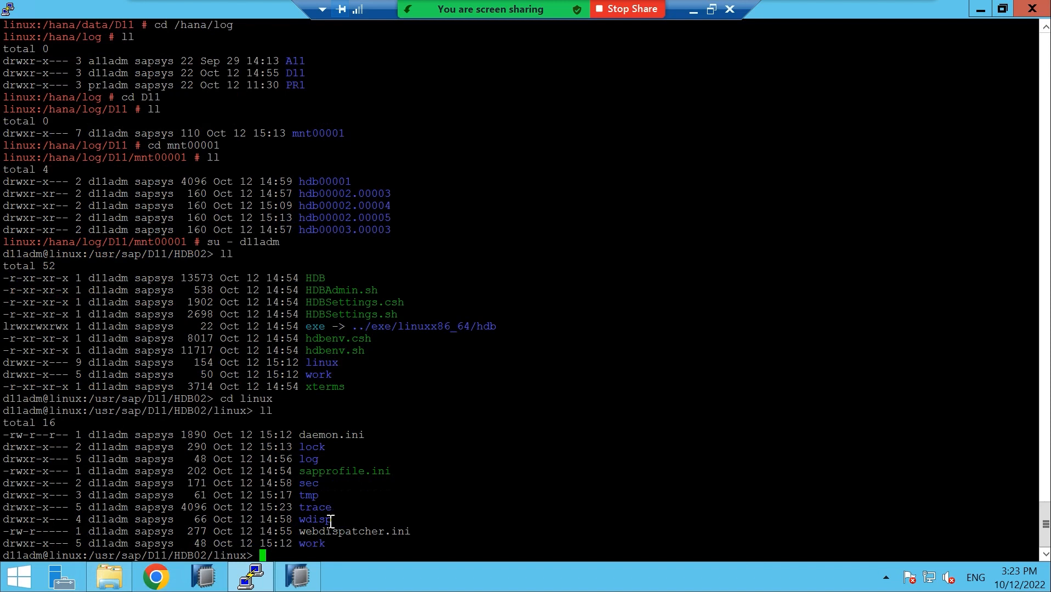
List the work folder, highlighting DB_A12, DB_A13 and DB_D11, then go back up to linux
text(cd work)
key(Return)
text(ll)
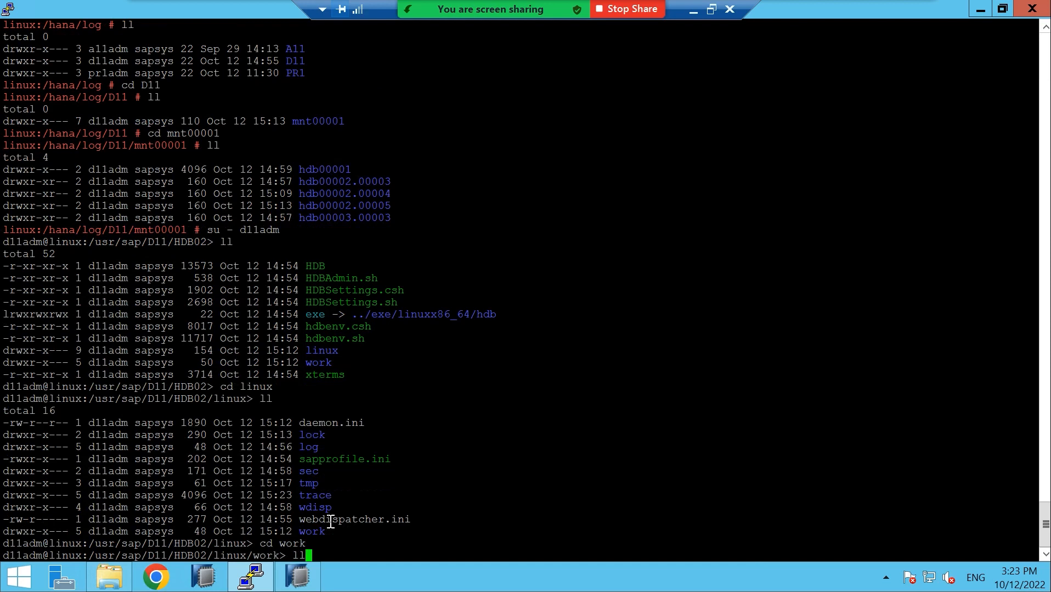
key(Return)
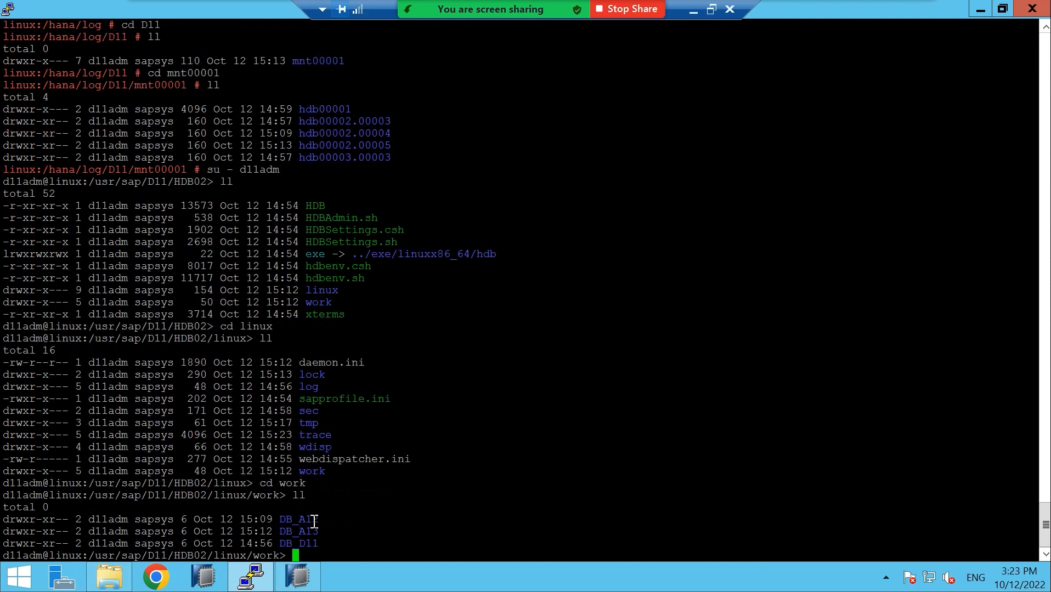
drag(278, 520, 329, 544)
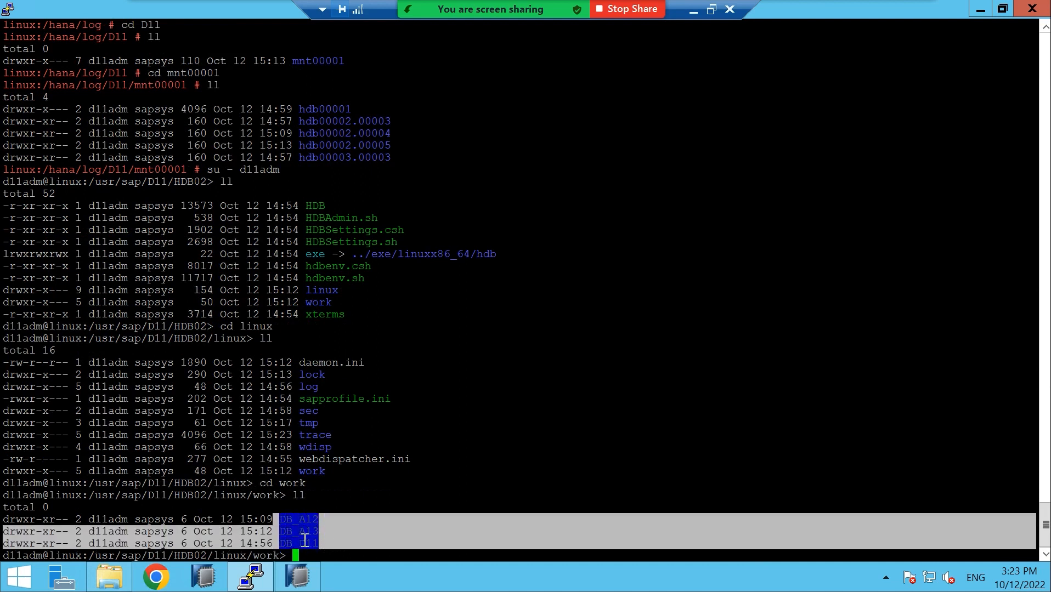
mouse_move(278, 555)
mouse_down()
mouse_move(88, 560)
mouse_move(281, 556)
mouse_up()
drag(280, 520, 317, 548)
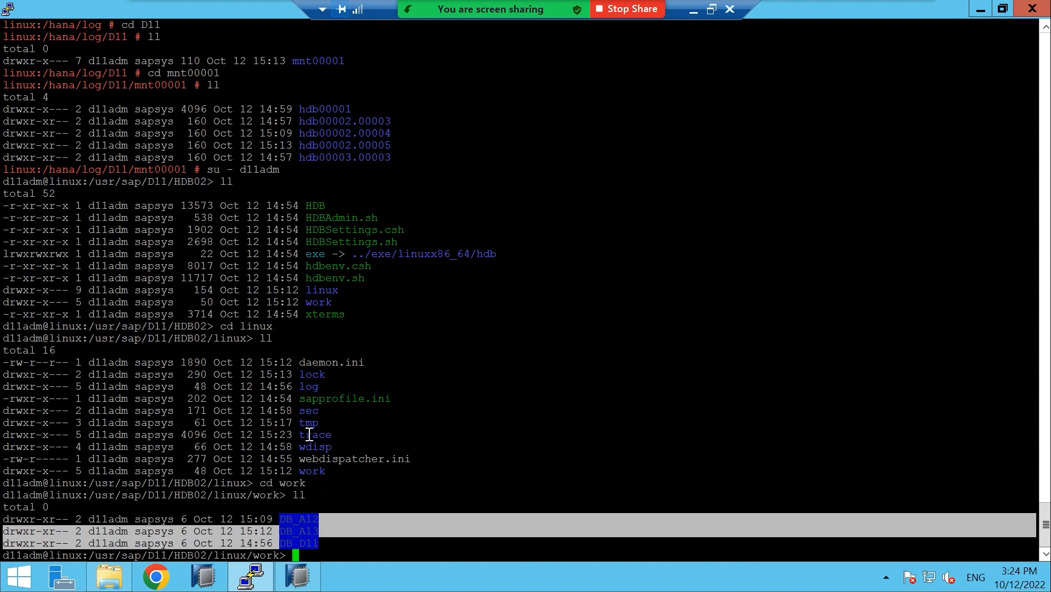
click(315, 557)
text(cd ..)
key(Return)
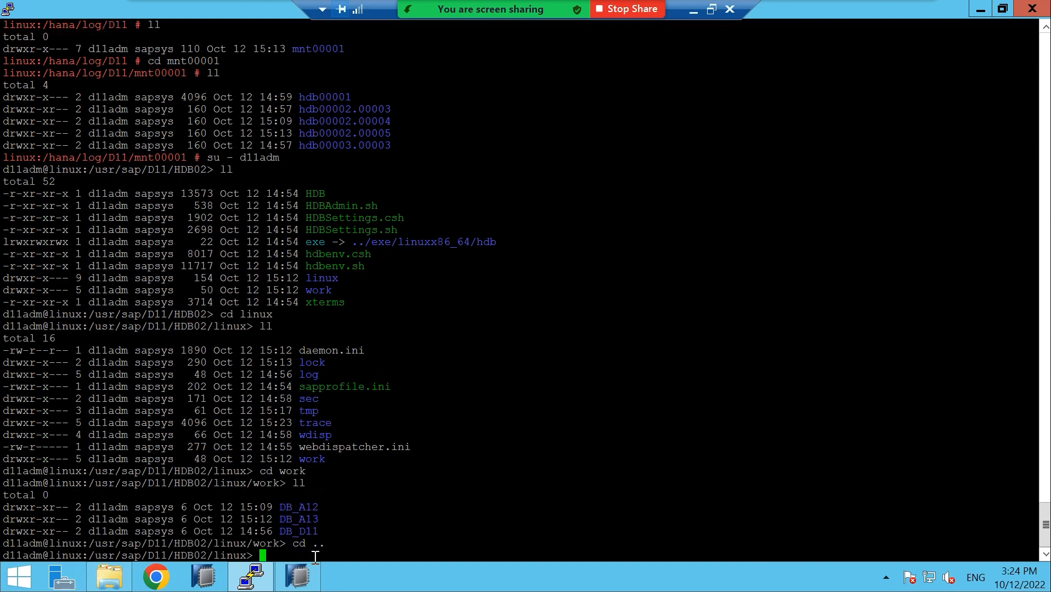
Move into the trace folder and list its contents with ll
text(cd trace)
key(Return)
text(ll)
key(Return)
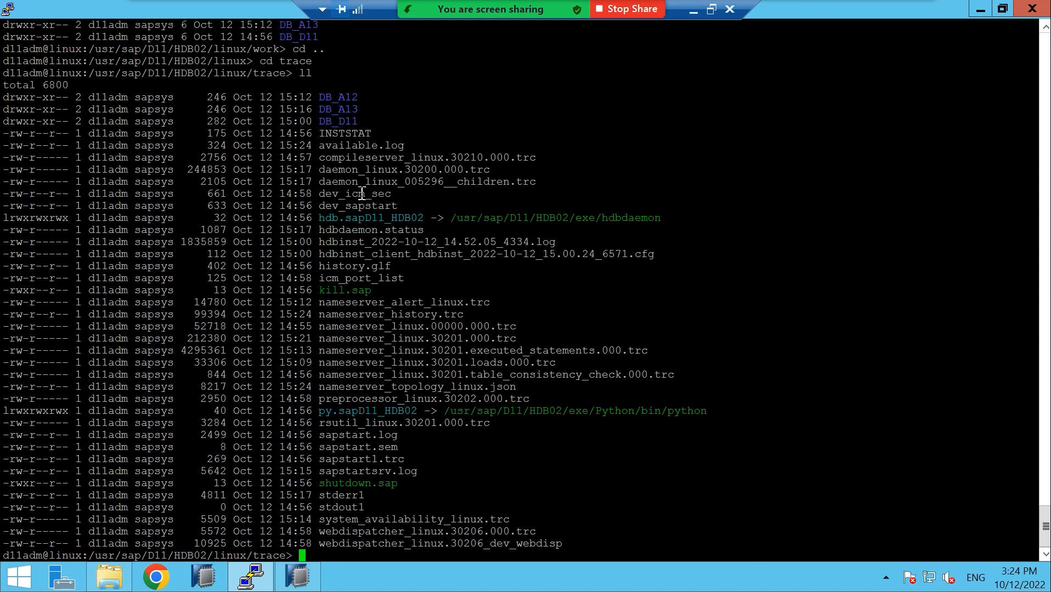
Highlight the DB_A12, DB_A13 and DB_D11 tenant trace folders, then enter cd DB_D11
drag(314, 99, 363, 123)
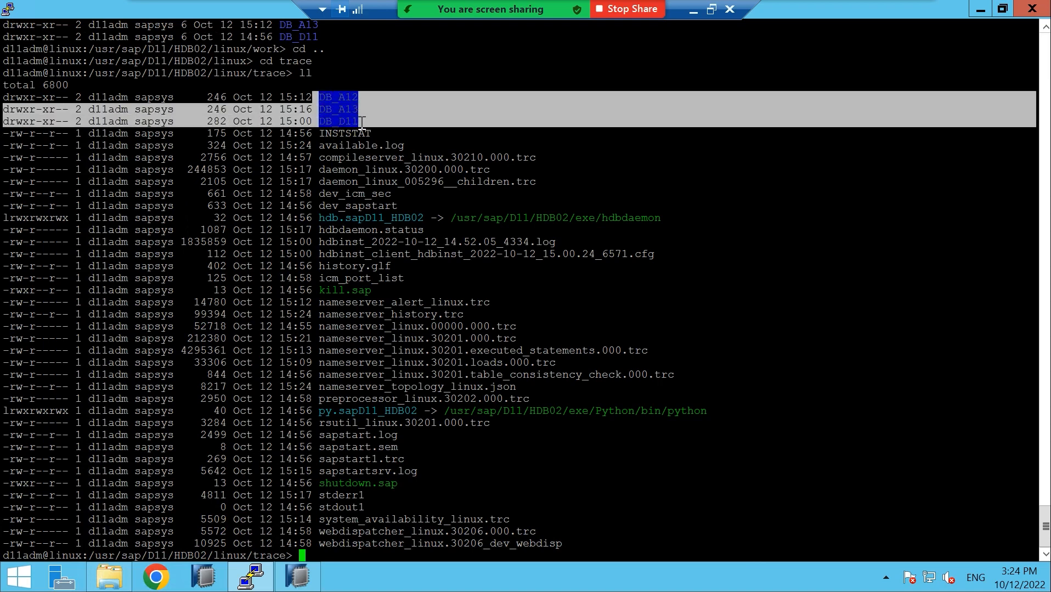
click(550, 141)
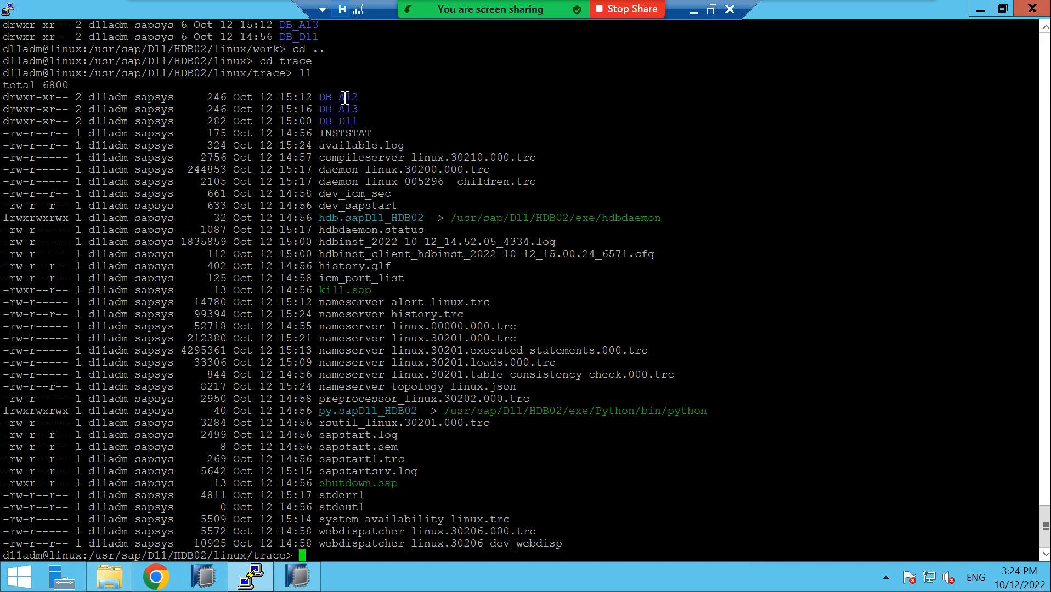
text(cd DB_D11)
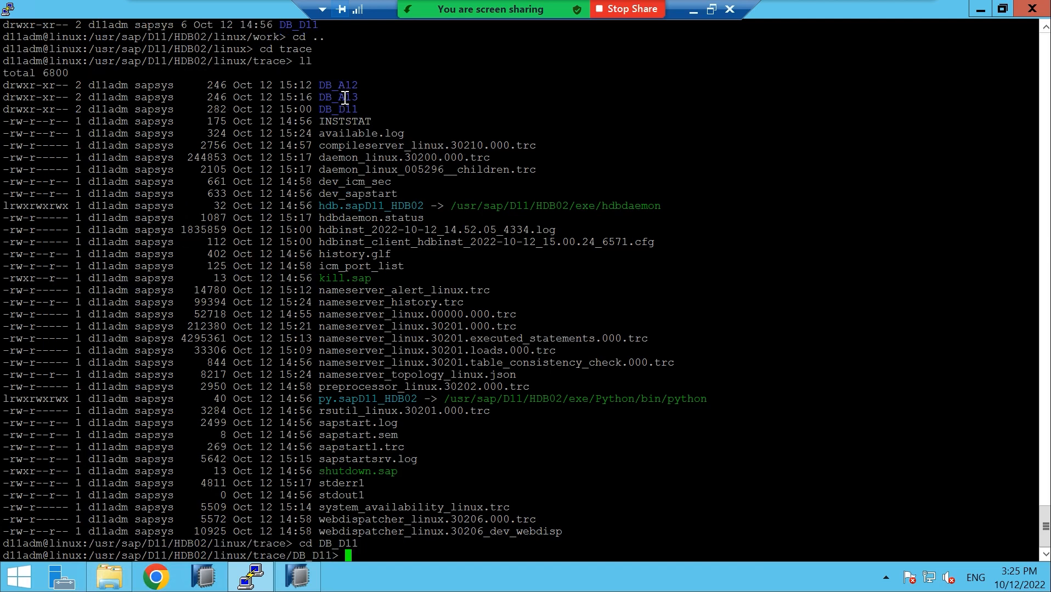
List the DB_D11 trace files, then go back up to the trace folder
text(ll)
key(Return)
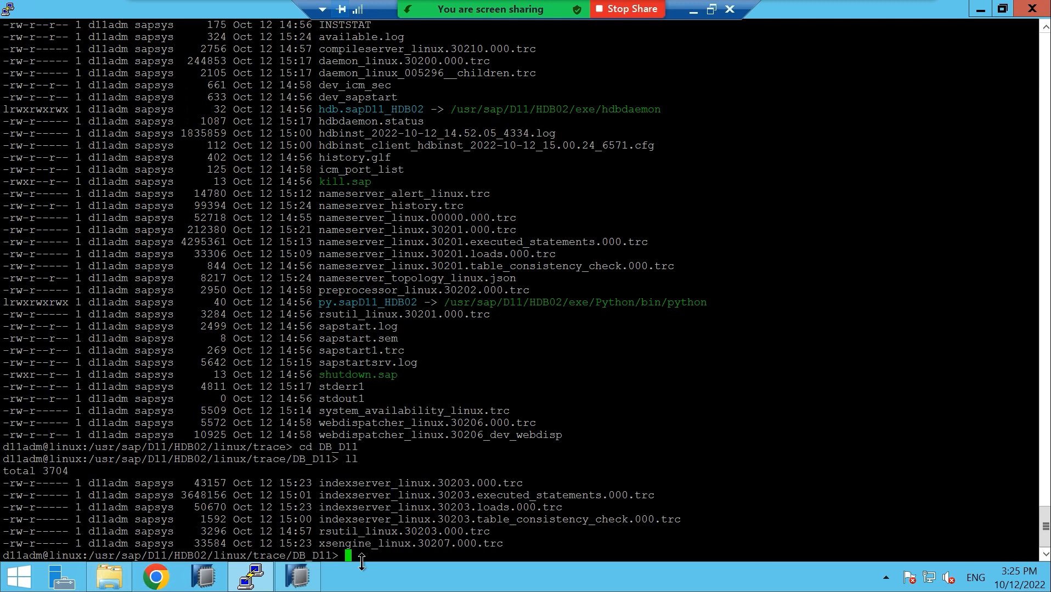
text(cd ..)
key(Return)
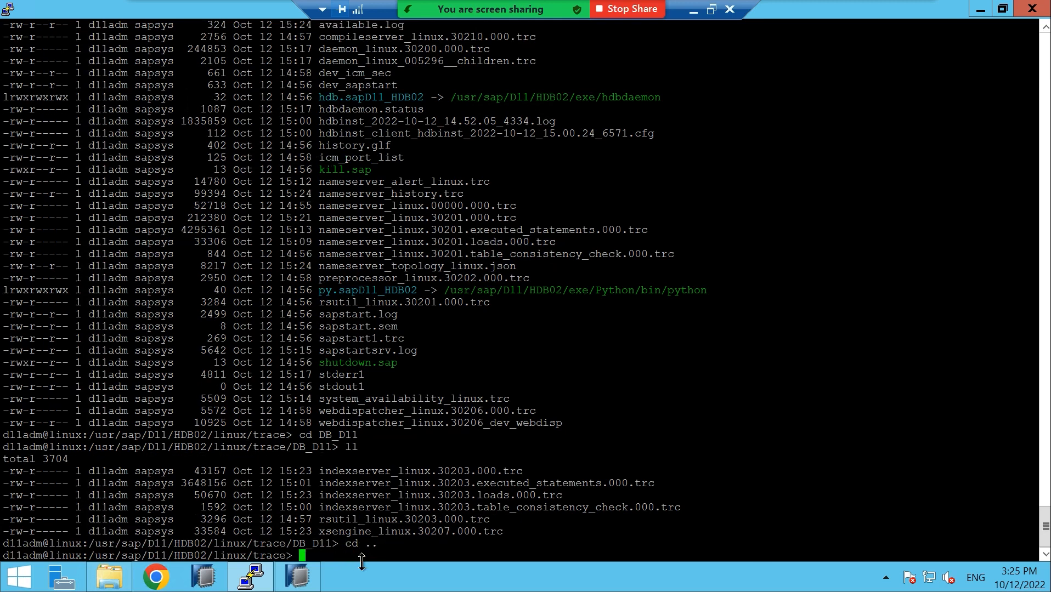
Move into DB_A13 and list its trace files
text(cd)
mouse_move(1045, 524)
mouse_down()
mouse_move(1044, 431)
mouse_move(1044, 525)
mouse_up()
text(DB_A13)
key(Return)
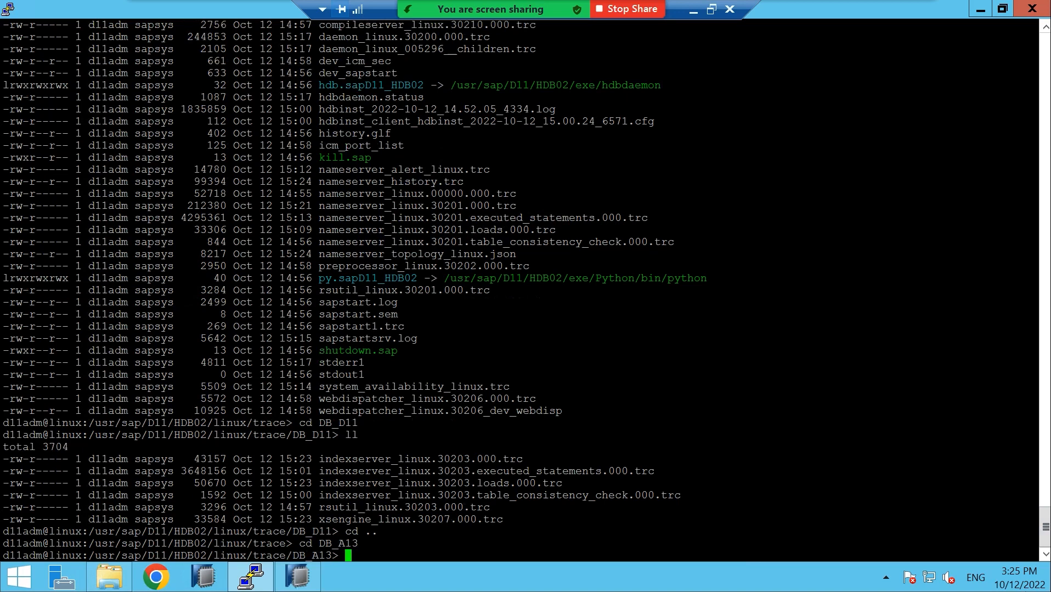
text(ll)
key(Return)
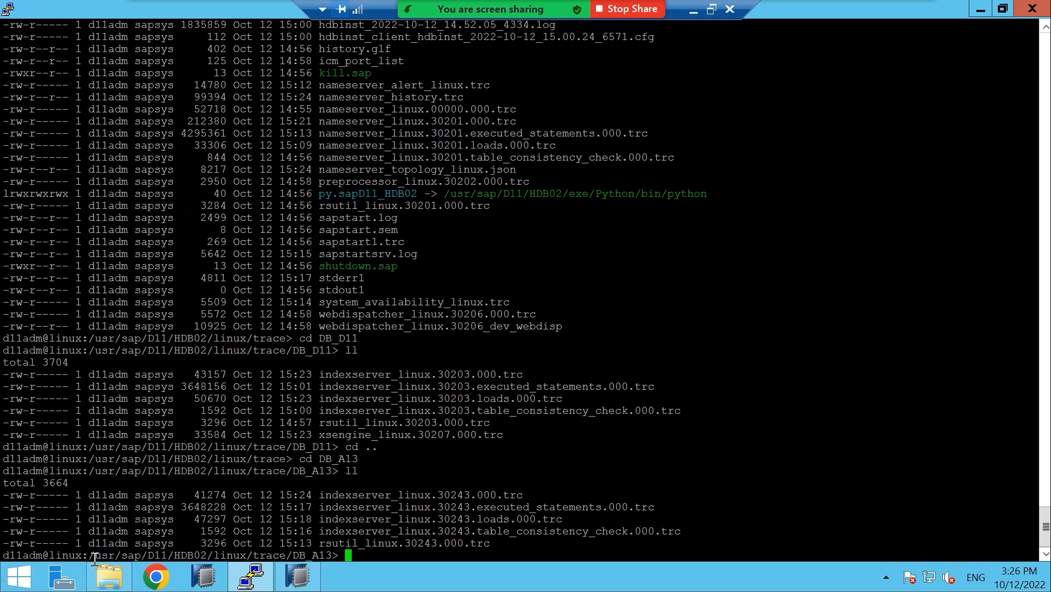
Highlight the /usr/sap/D11/HDB02 path and climb back up to the HDB02 folder
drag(92, 555, 203, 558)
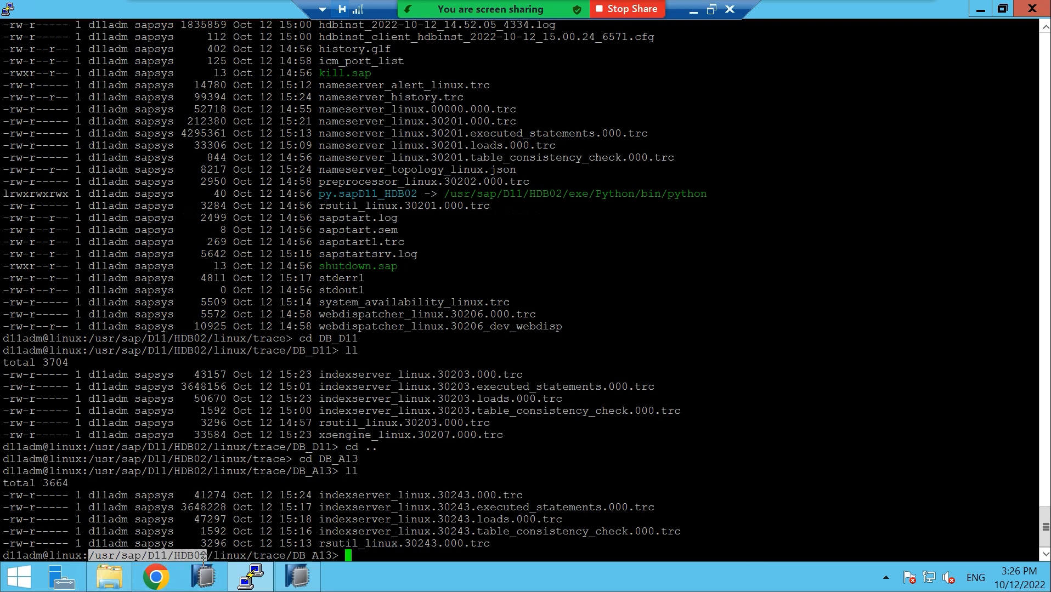
text(cd ../..)
key(Return)
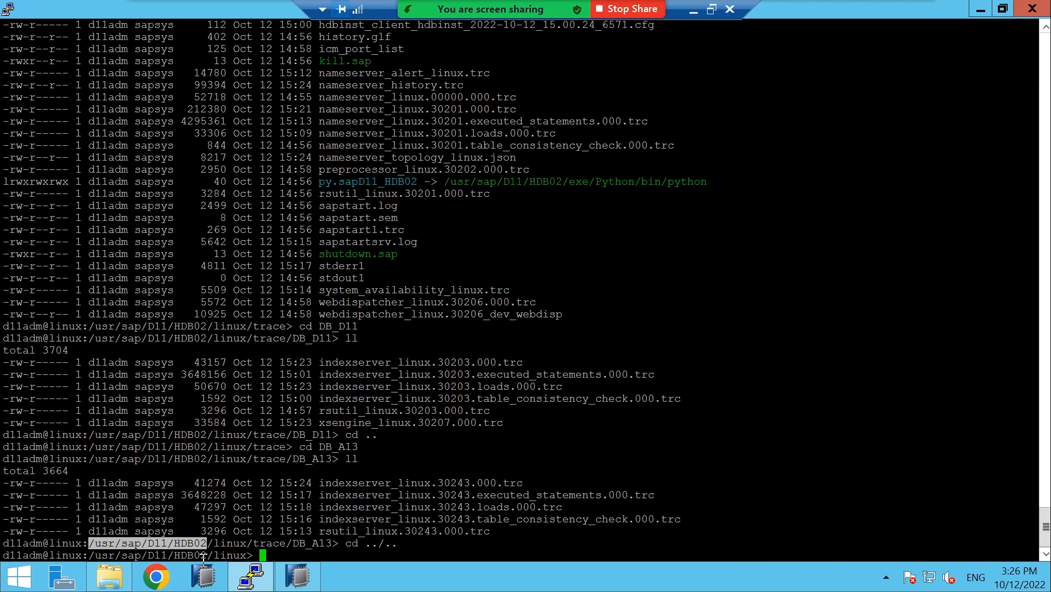
text(cd ..)
key(Return)
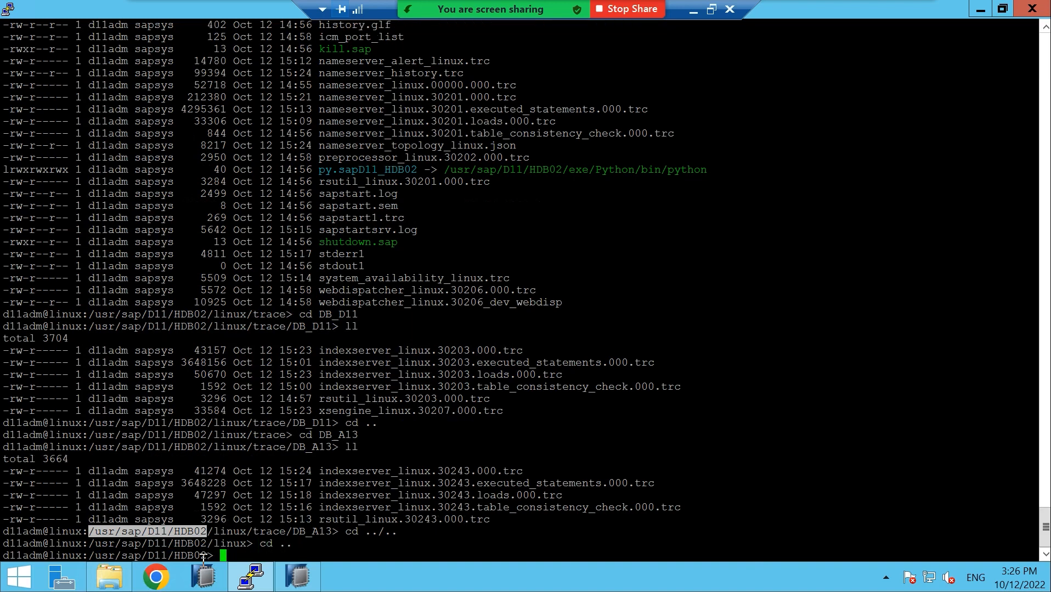